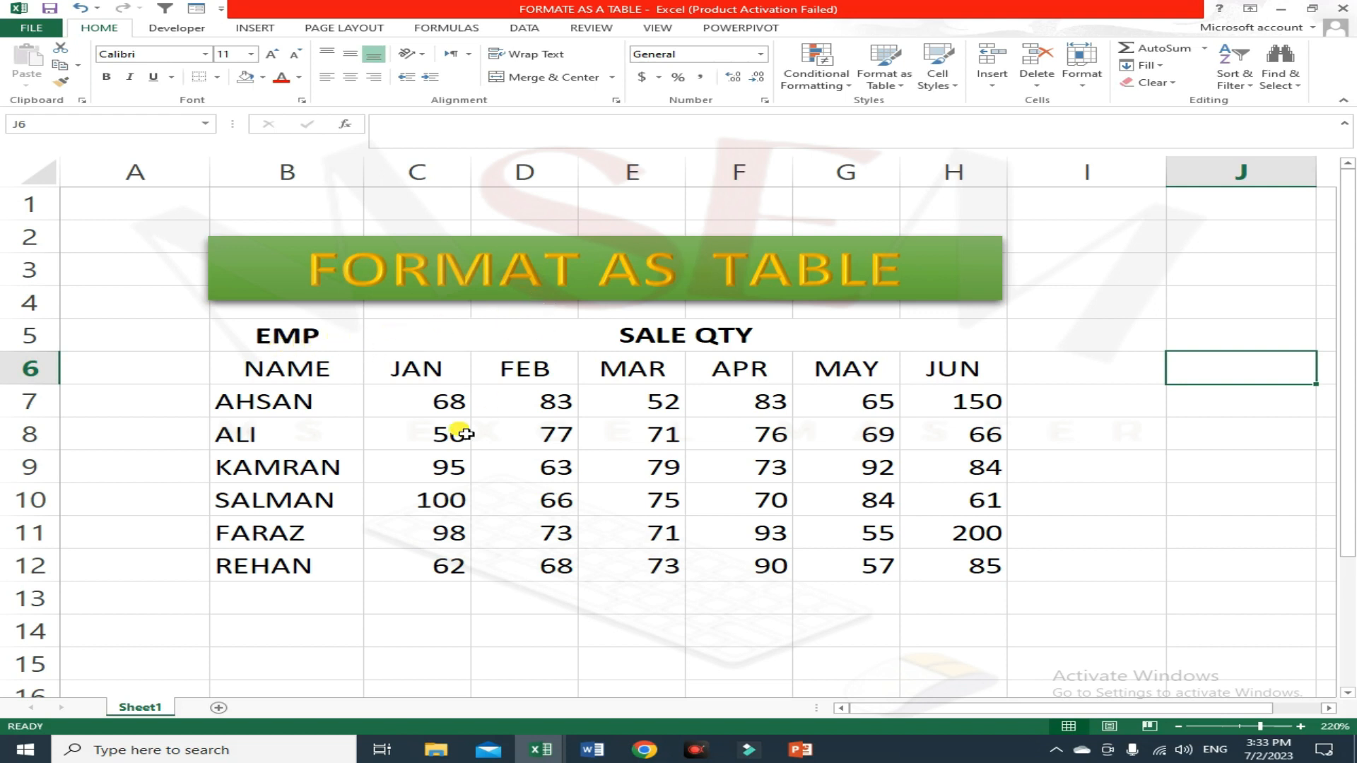
# Step: Examine the employee sales data in B6:H12, including its month headers, name column and merged SALE QTY heading
pyautogui.click(424, 466)
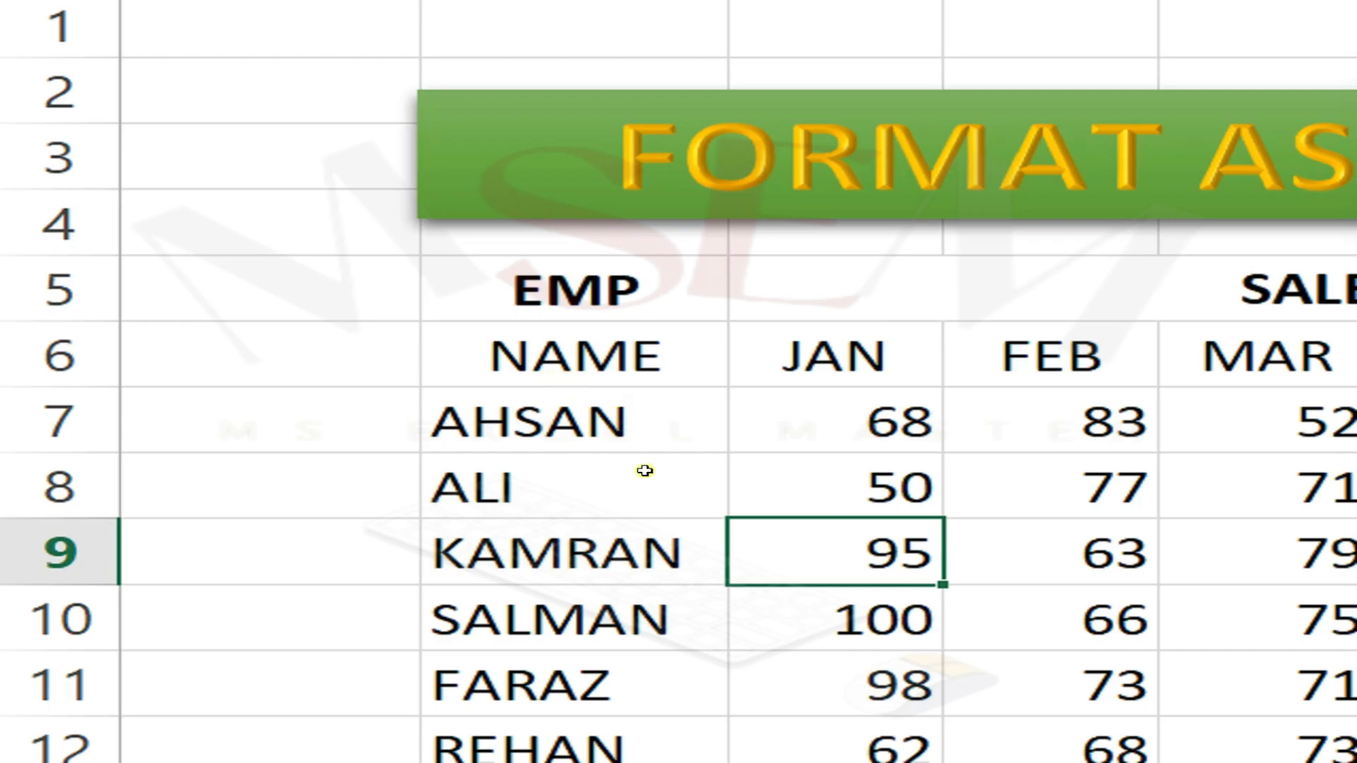
pyautogui.click(626, 545)
pyautogui.moveTo(573, 358); pyautogui.dragTo(1008, 530)
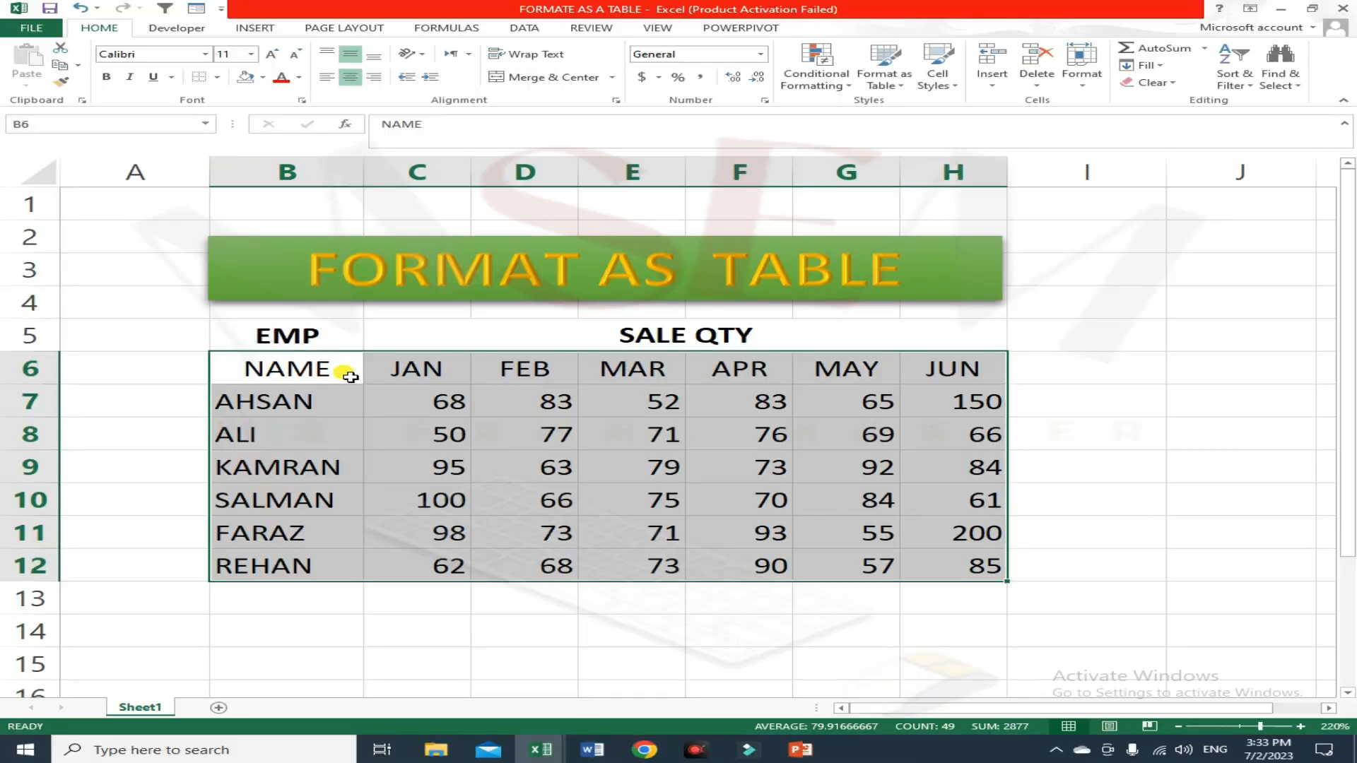
pyautogui.moveTo(261, 373); pyautogui.dragTo(974, 383)
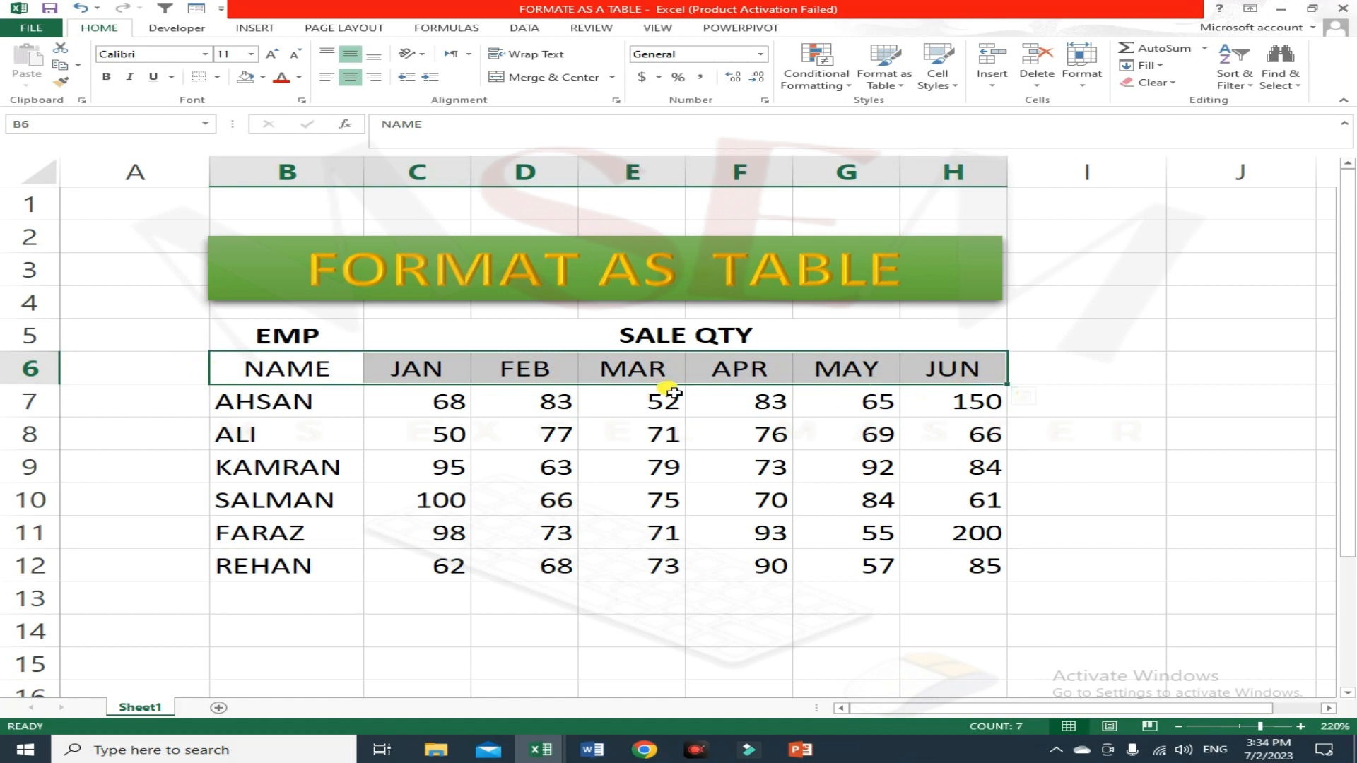
pyautogui.moveTo(295, 378); pyautogui.dragTo(284, 564)
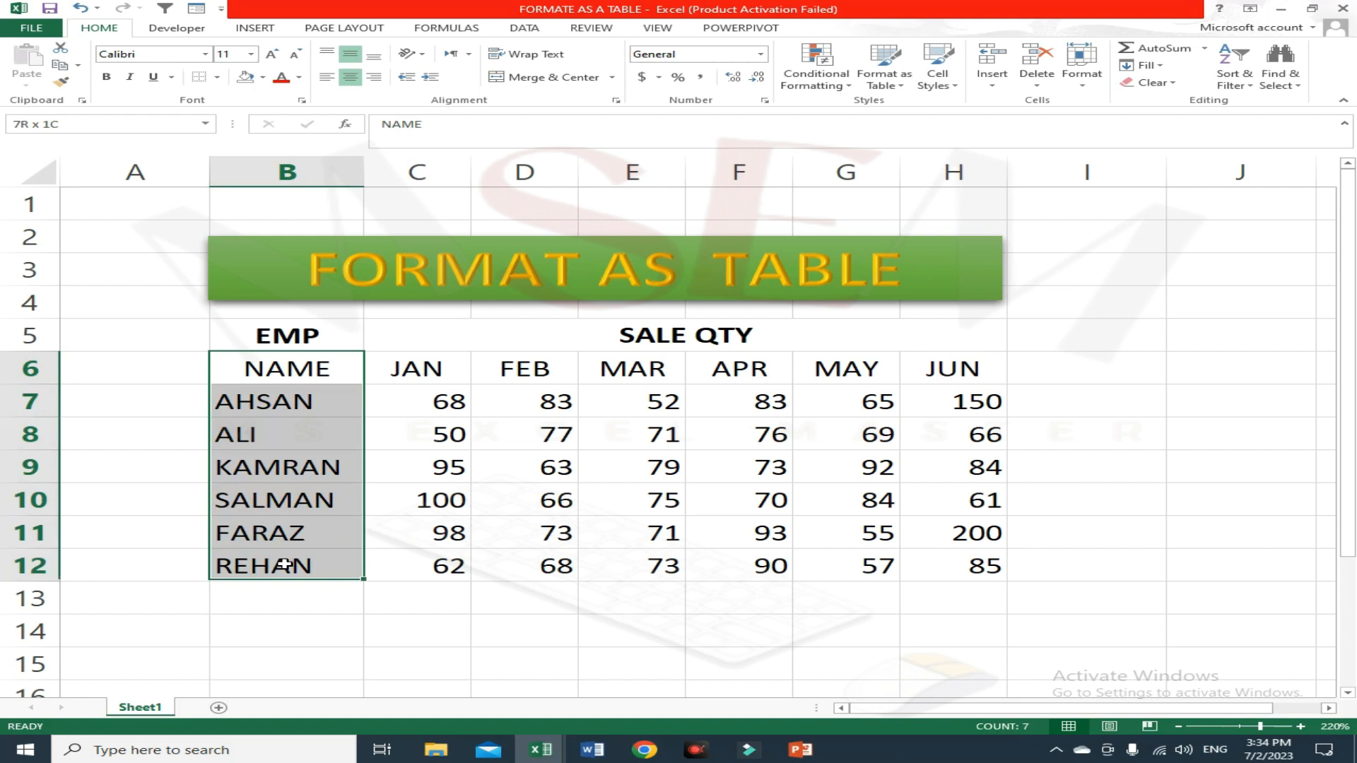
pyautogui.moveTo(423, 368); pyautogui.dragTo(982, 570)
pyautogui.click(656, 381)
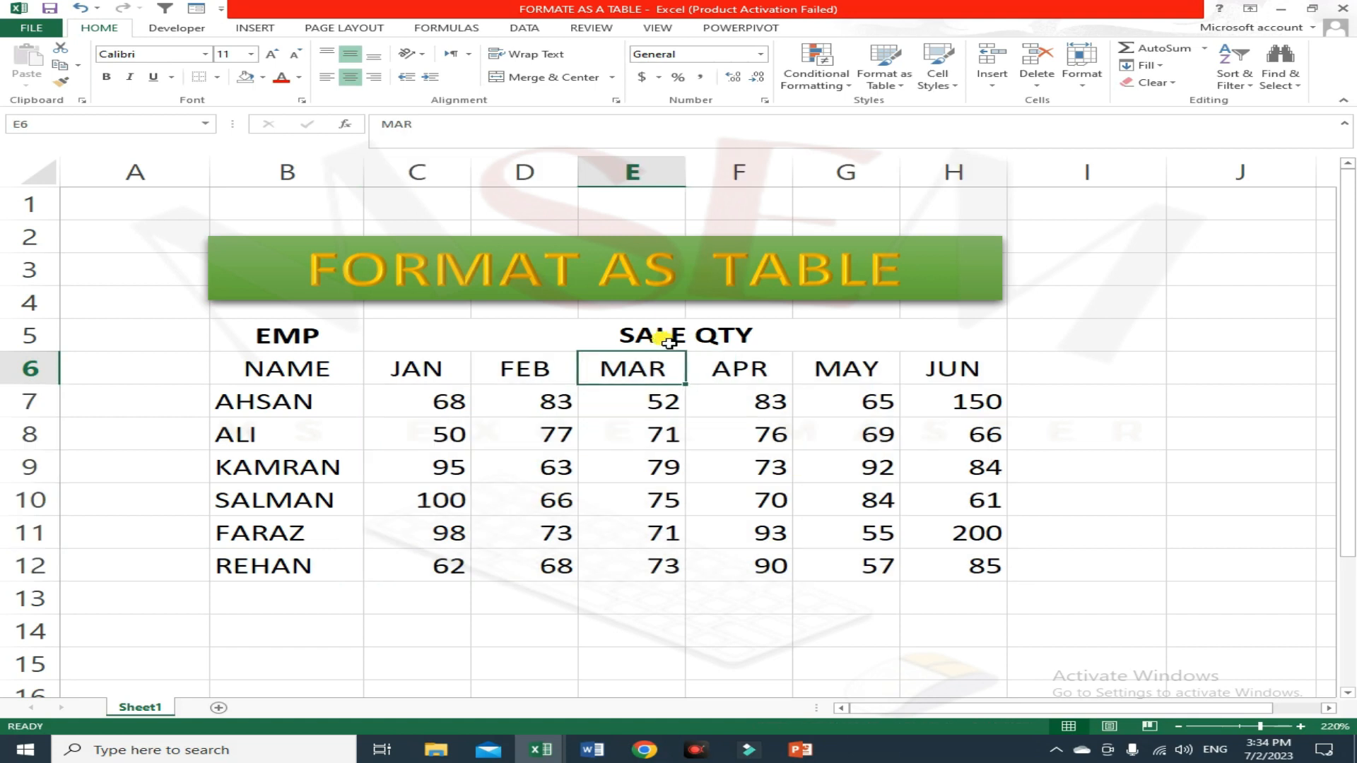
pyautogui.click(668, 342)
pyautogui.moveTo(452, 373); pyautogui.dragTo(974, 350)
pyautogui.click(695, 426)
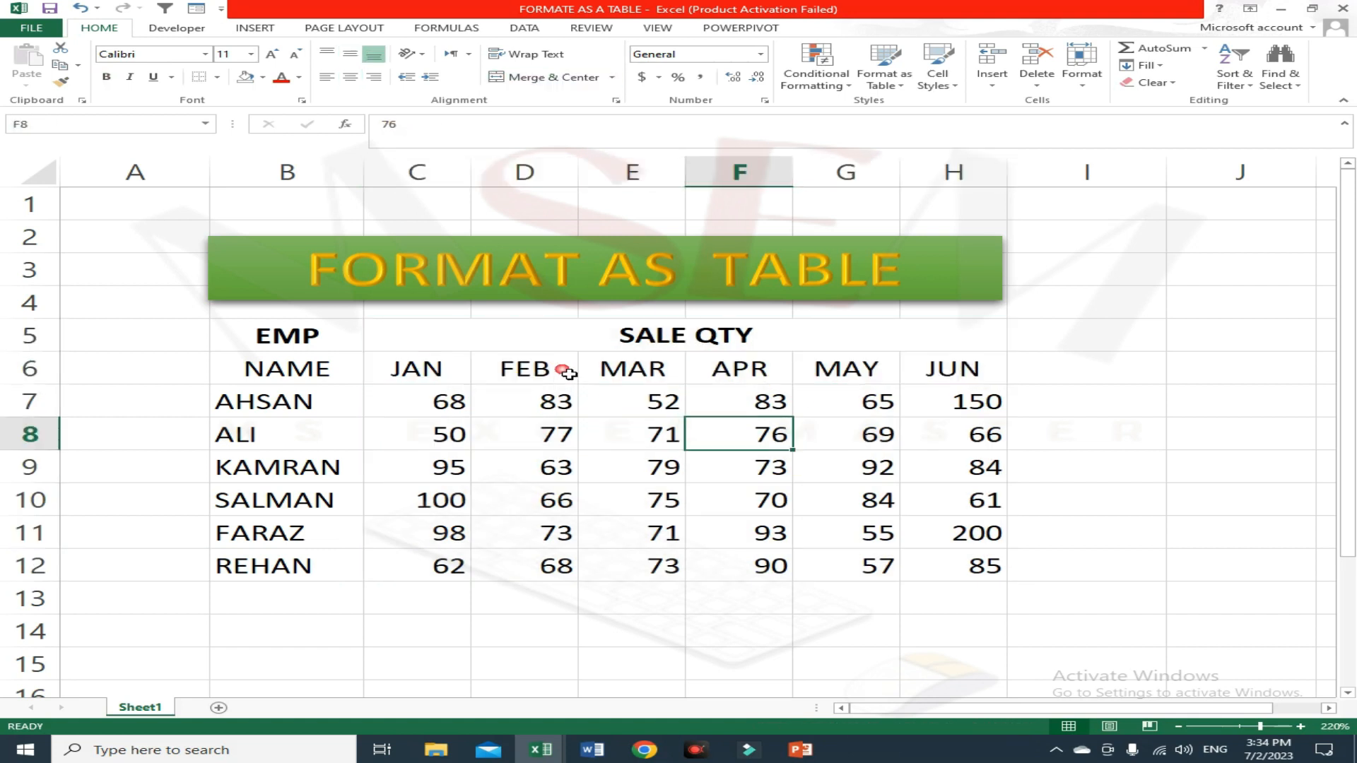
pyautogui.click(523, 345)
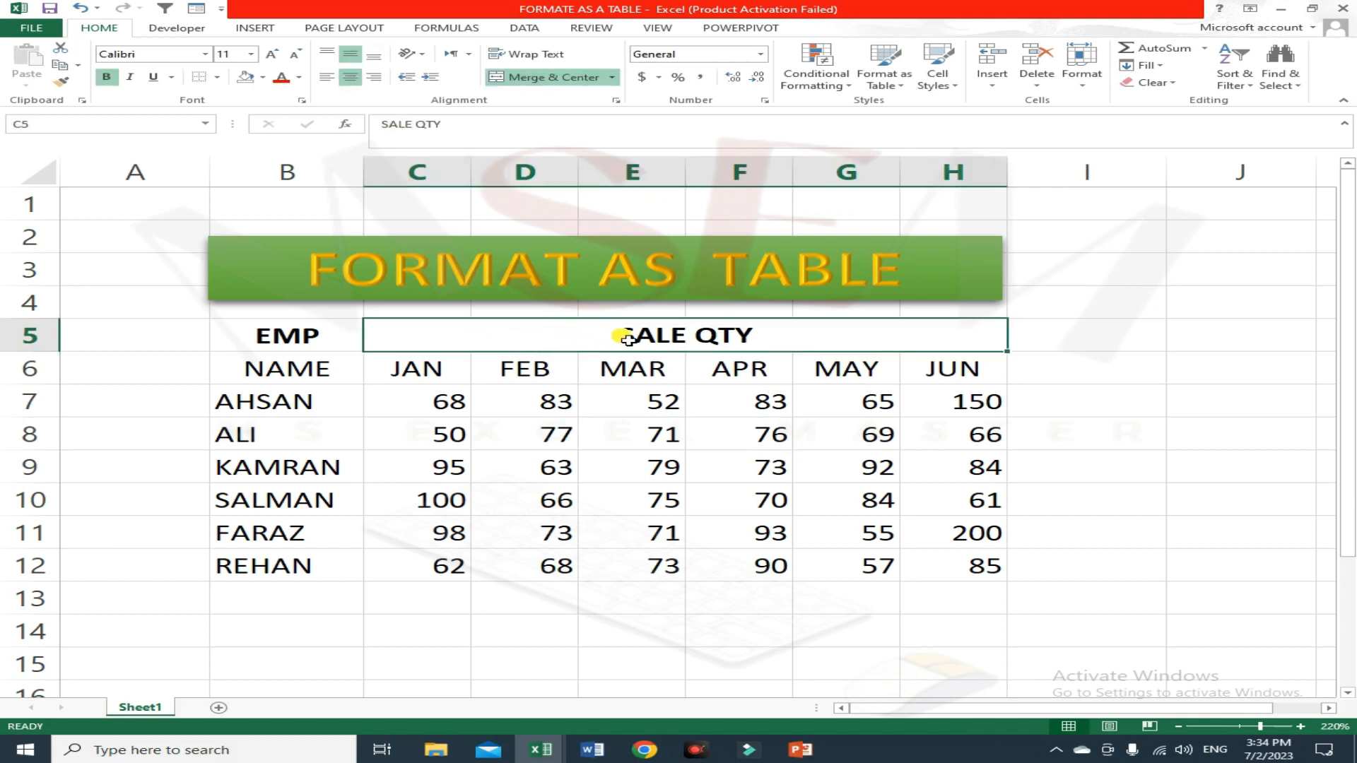
pyautogui.click(593, 408)
# Step: Start formatting as a table from the SALE QTY heading with the green solid-header Light style, moving the range dialog off the headings
pyautogui.click(588, 347)
pyautogui.click(887, 80)
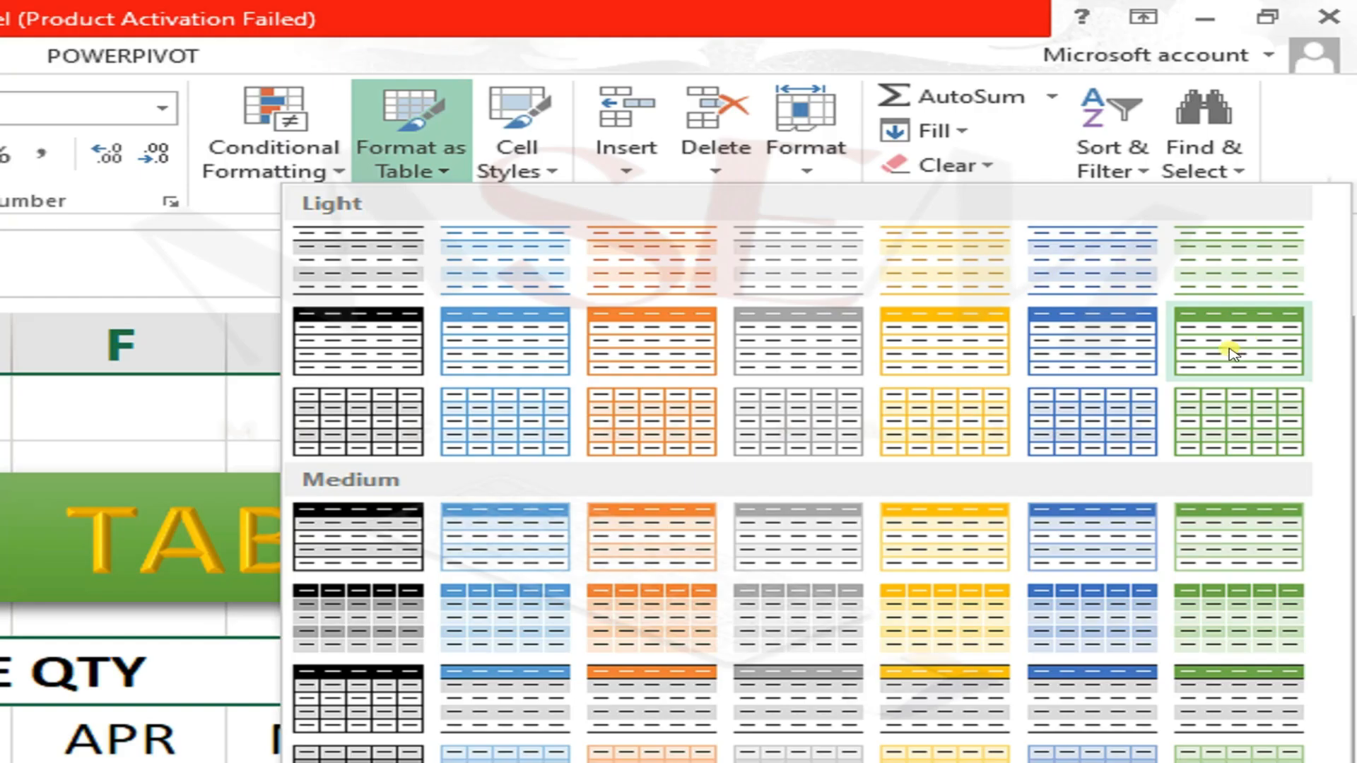
pyautogui.click(1230, 351)
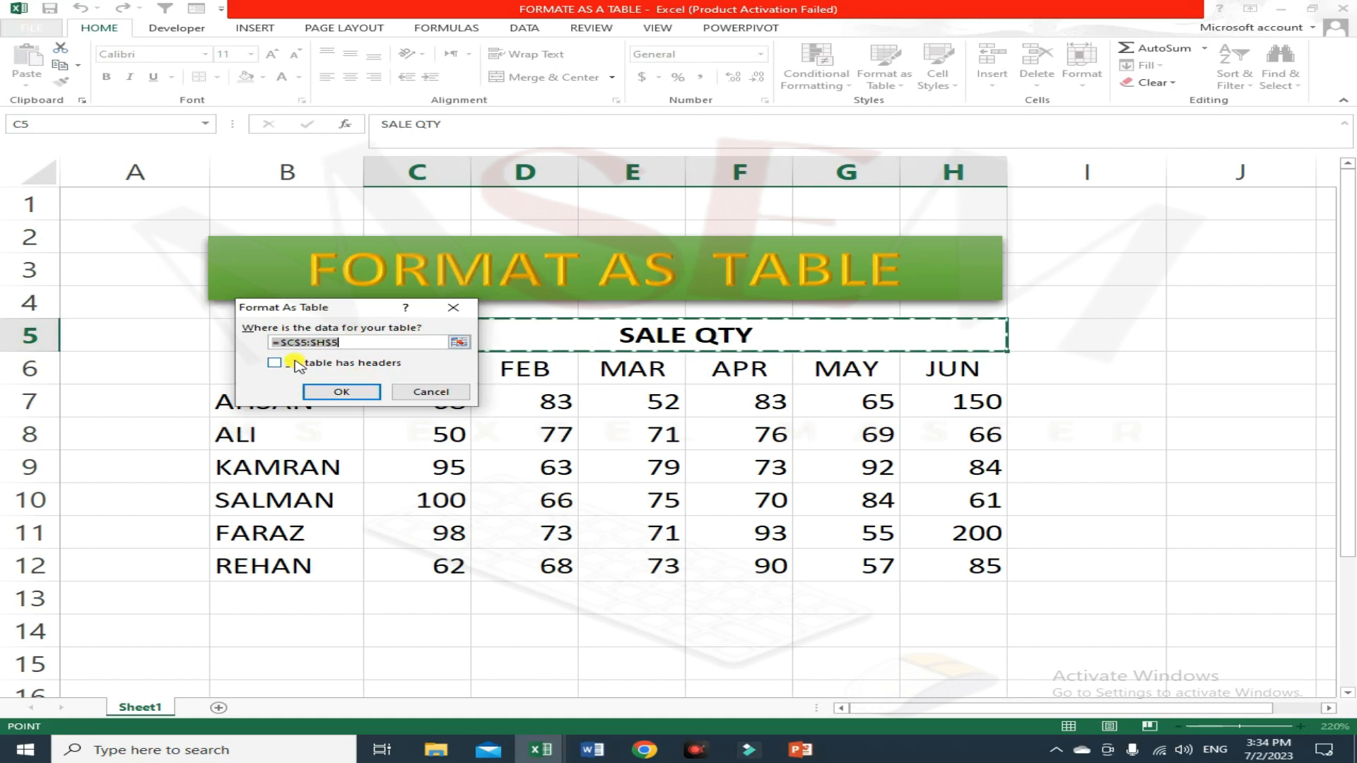
pyautogui.moveTo(379, 315); pyautogui.dragTo(760, 430)
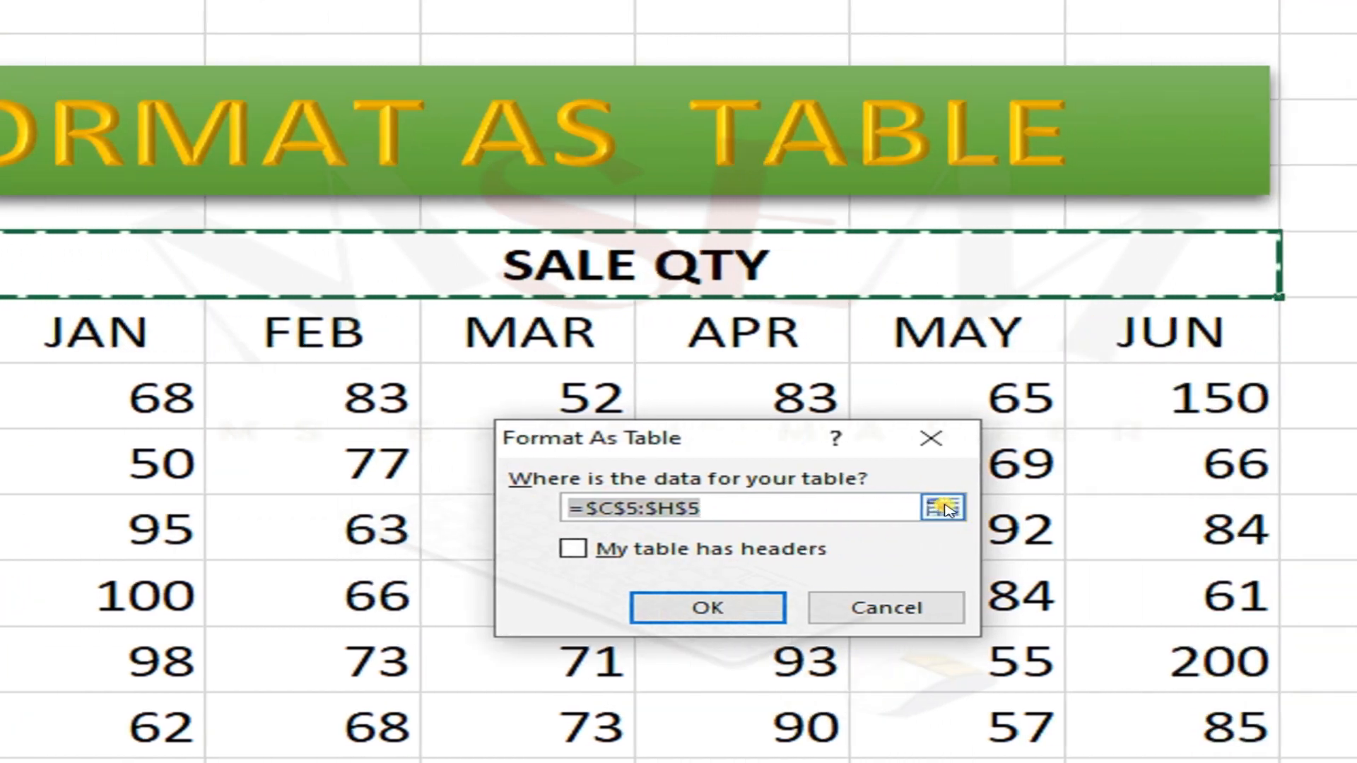
# Step: Replace the table's data range with B6:H12, covering the header row and all employee rows
pyautogui.click(944, 507)
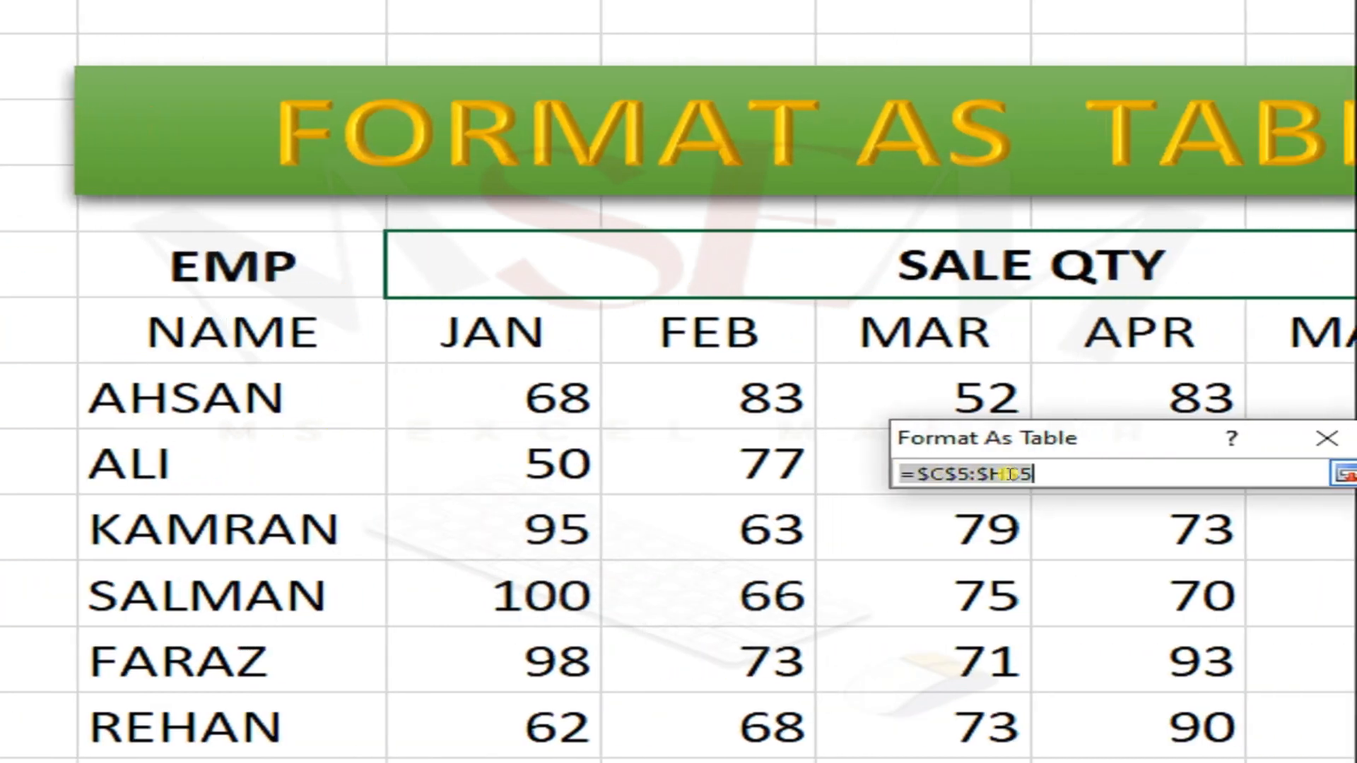
pyautogui.press('BackSpace')
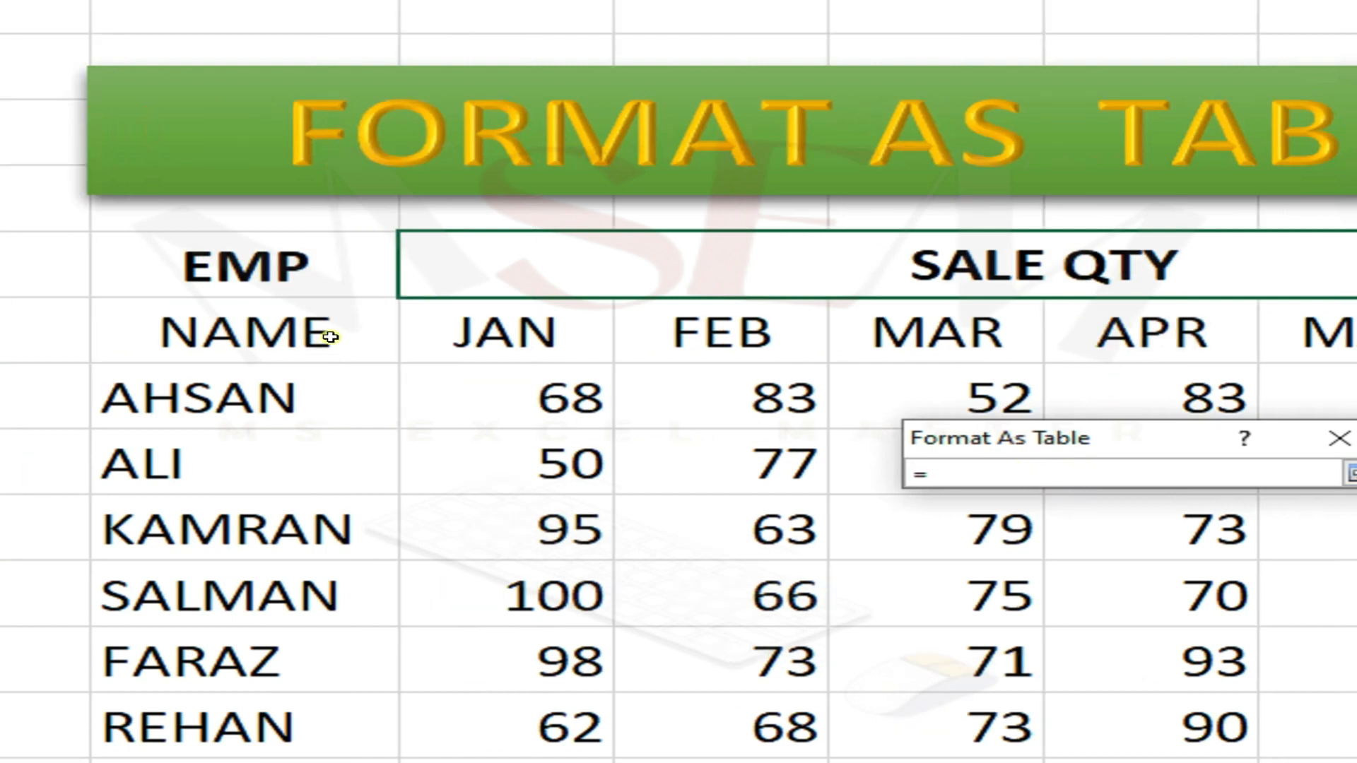
pyautogui.moveTo(334, 328); pyautogui.dragTo(1008, 727)
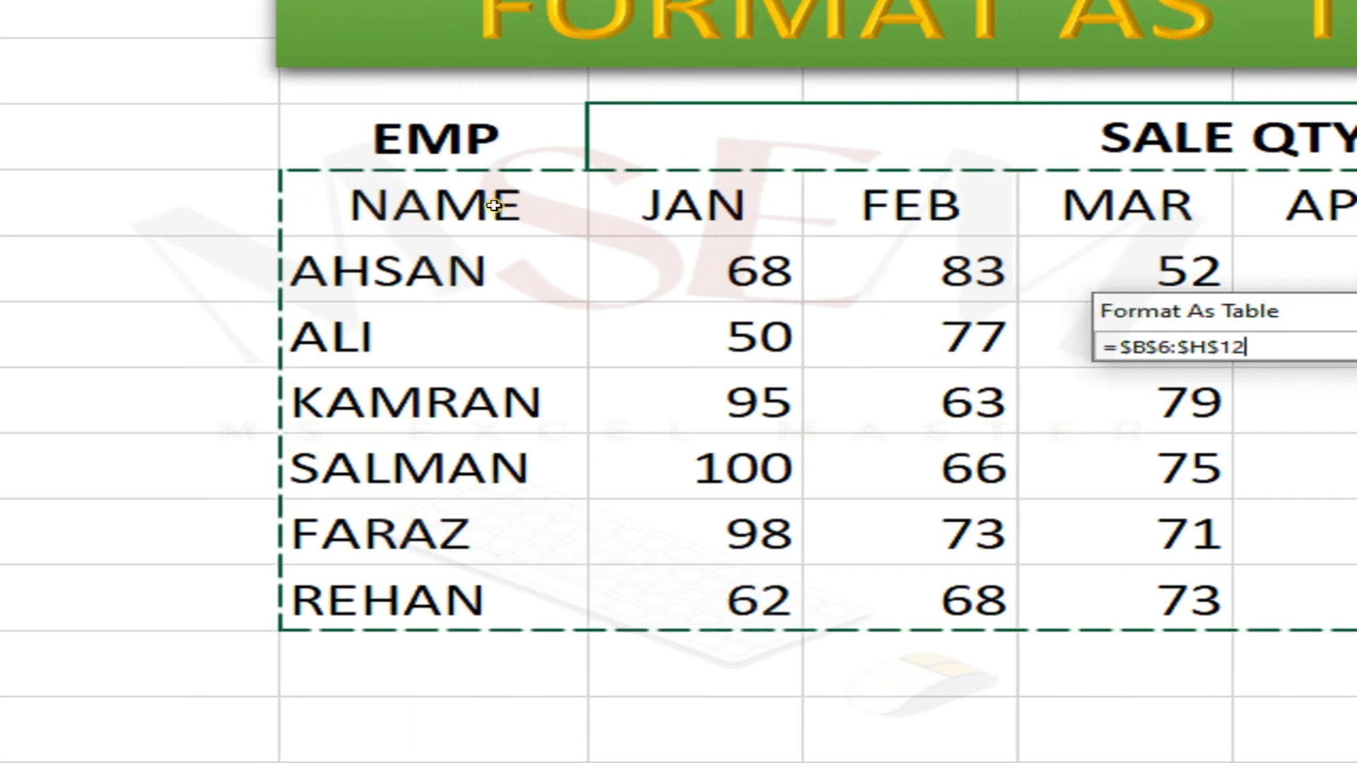
# Step: Try the January values C7:C12 as the table range, and reselect the full B6:H12 range
pyautogui.click(720, 272)
pyautogui.moveTo(719, 277); pyautogui.dragTo(712, 569)
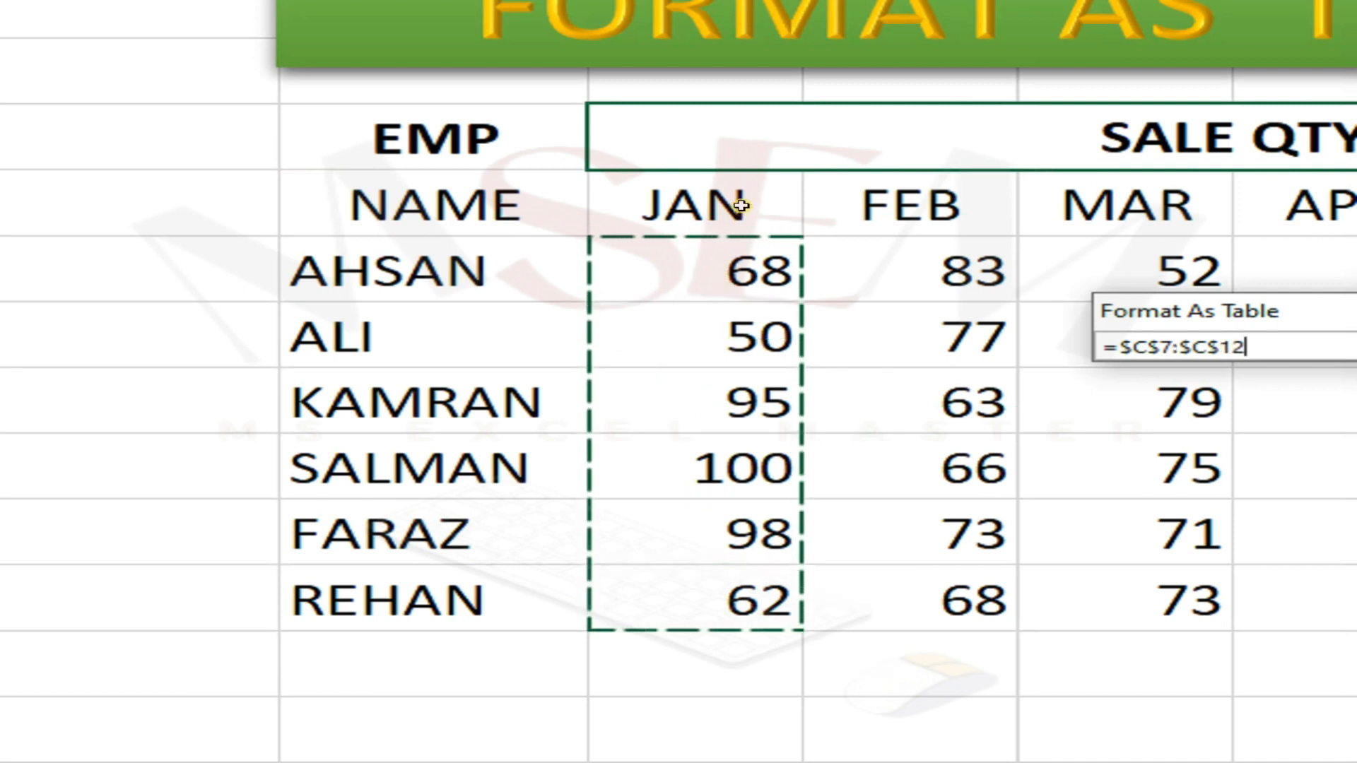
pyautogui.moveTo(388, 196); pyautogui.dragTo(1356, 200)
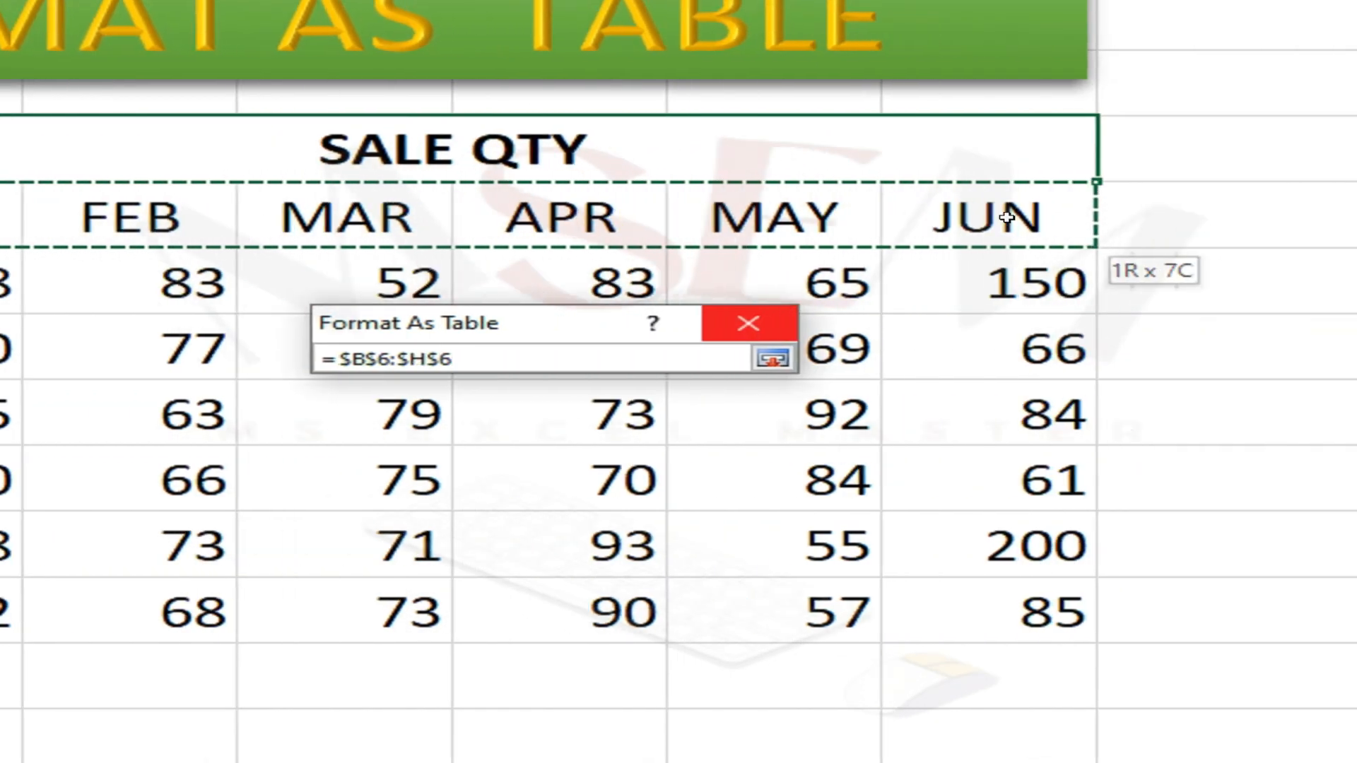
pyautogui.moveTo(997, 236); pyautogui.dragTo(957, 606)
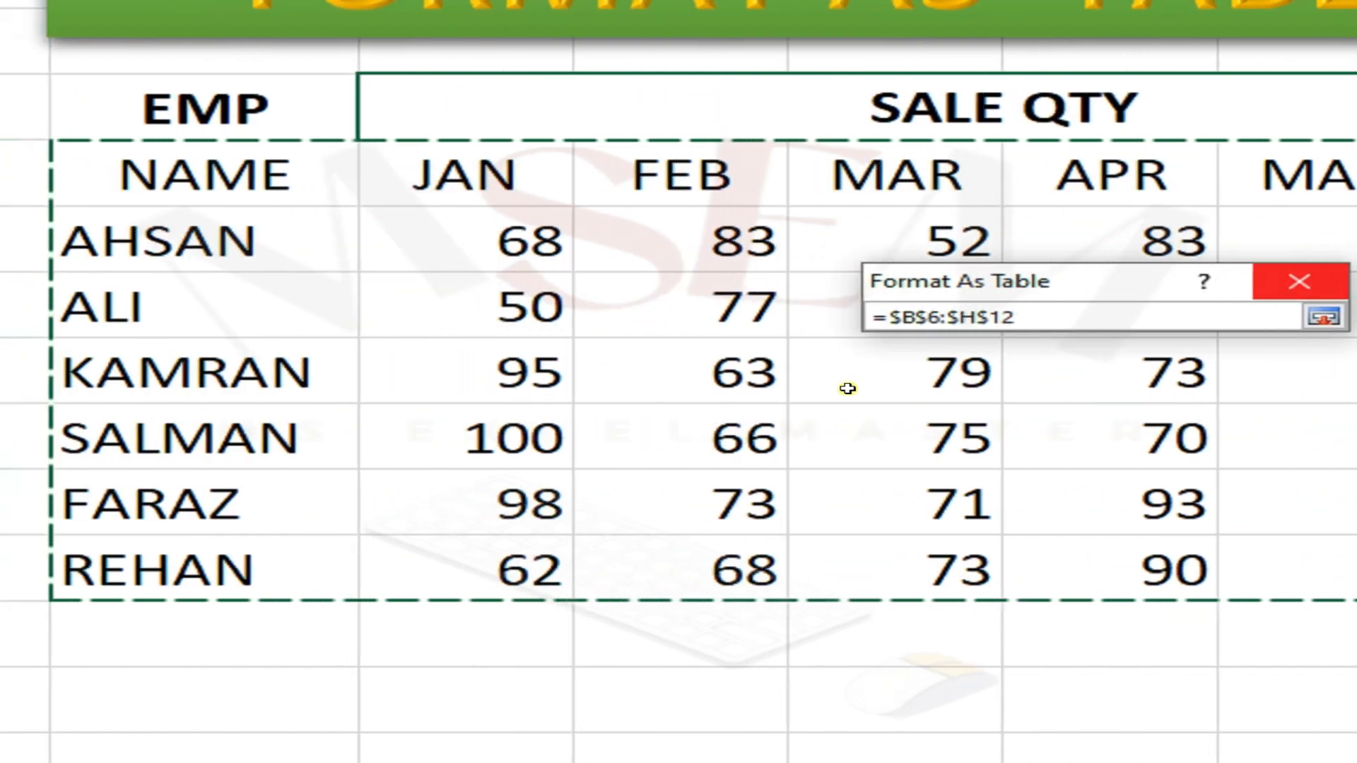
# Step: Mark the B6:H12 range as having headers and create the table
pyautogui.click(1323, 316)
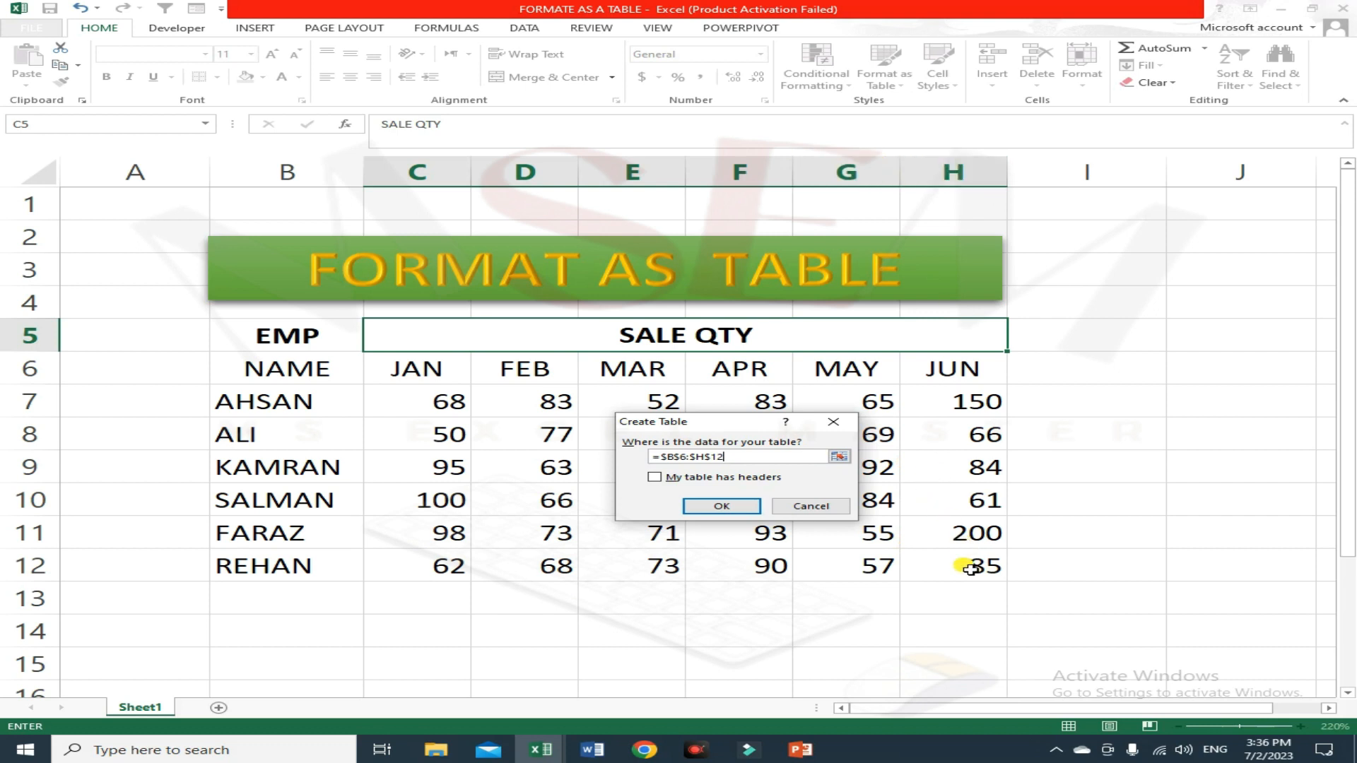
pyautogui.click(655, 479)
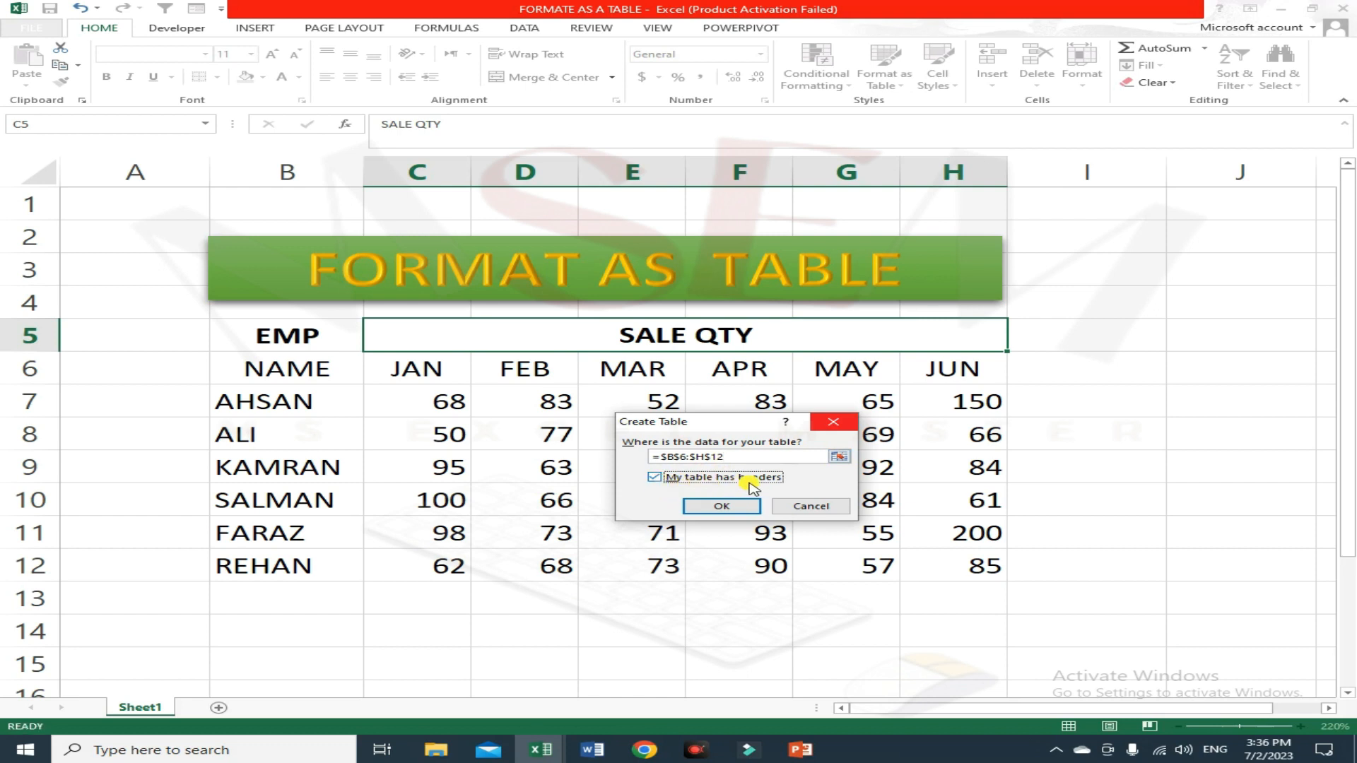
pyautogui.click(738, 508)
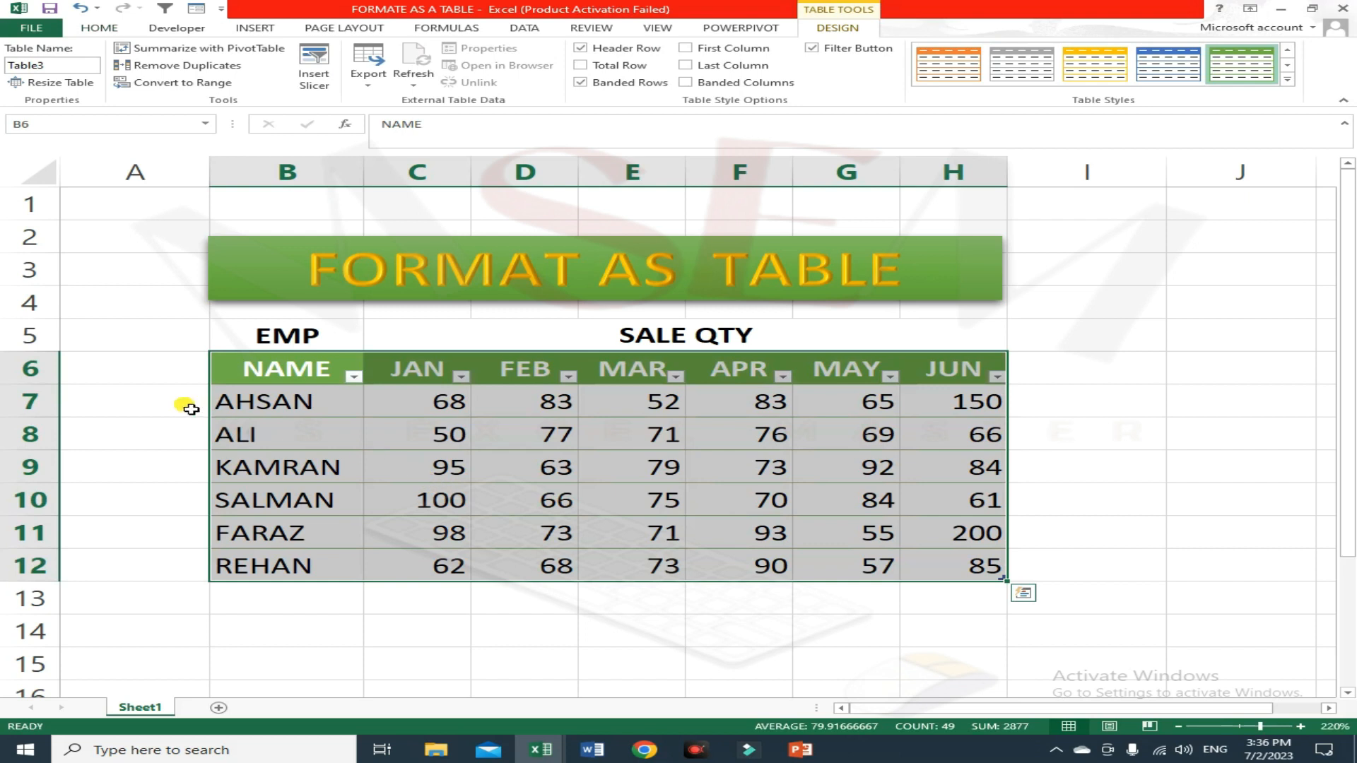
# Step: Look around the new table by moving the selection from cell to cell across rows 8 to 10, ending at F9
pyautogui.click(410, 428)
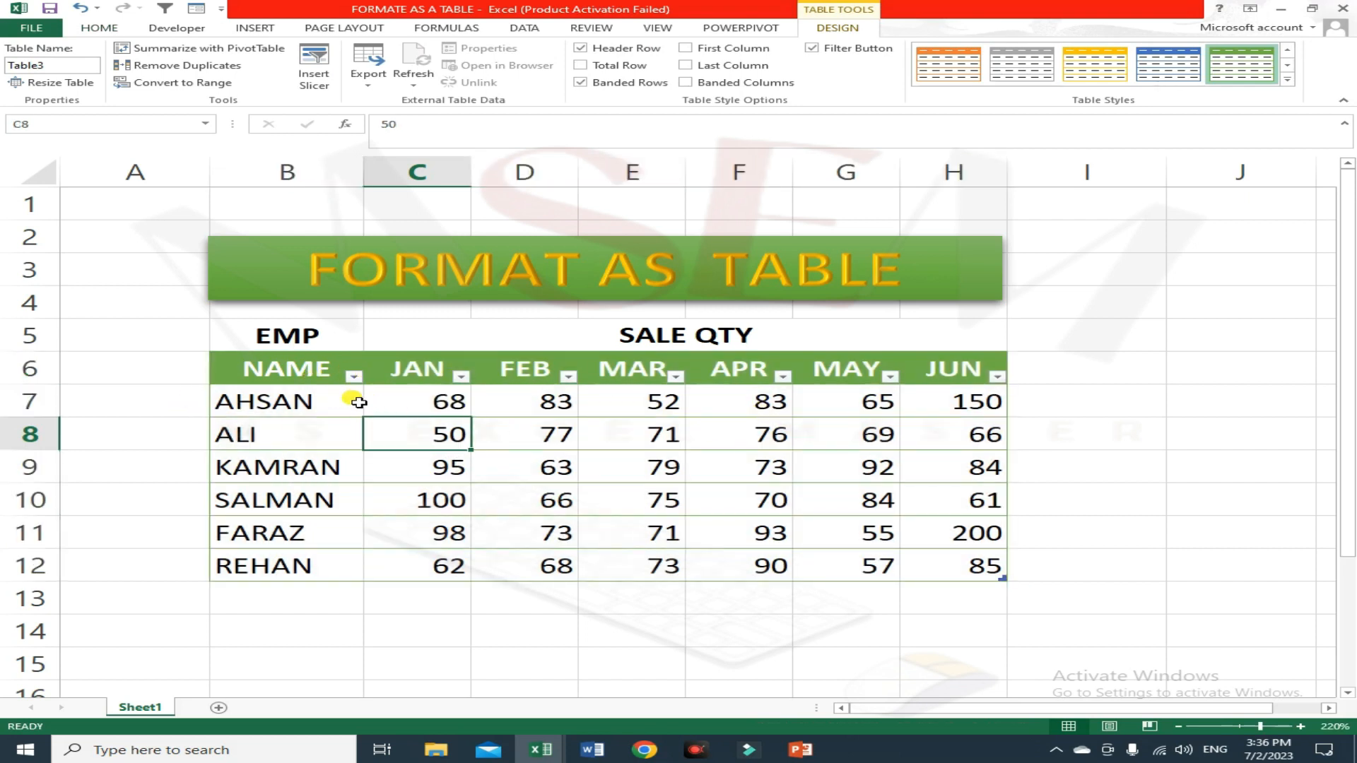
pyautogui.click(289, 423)
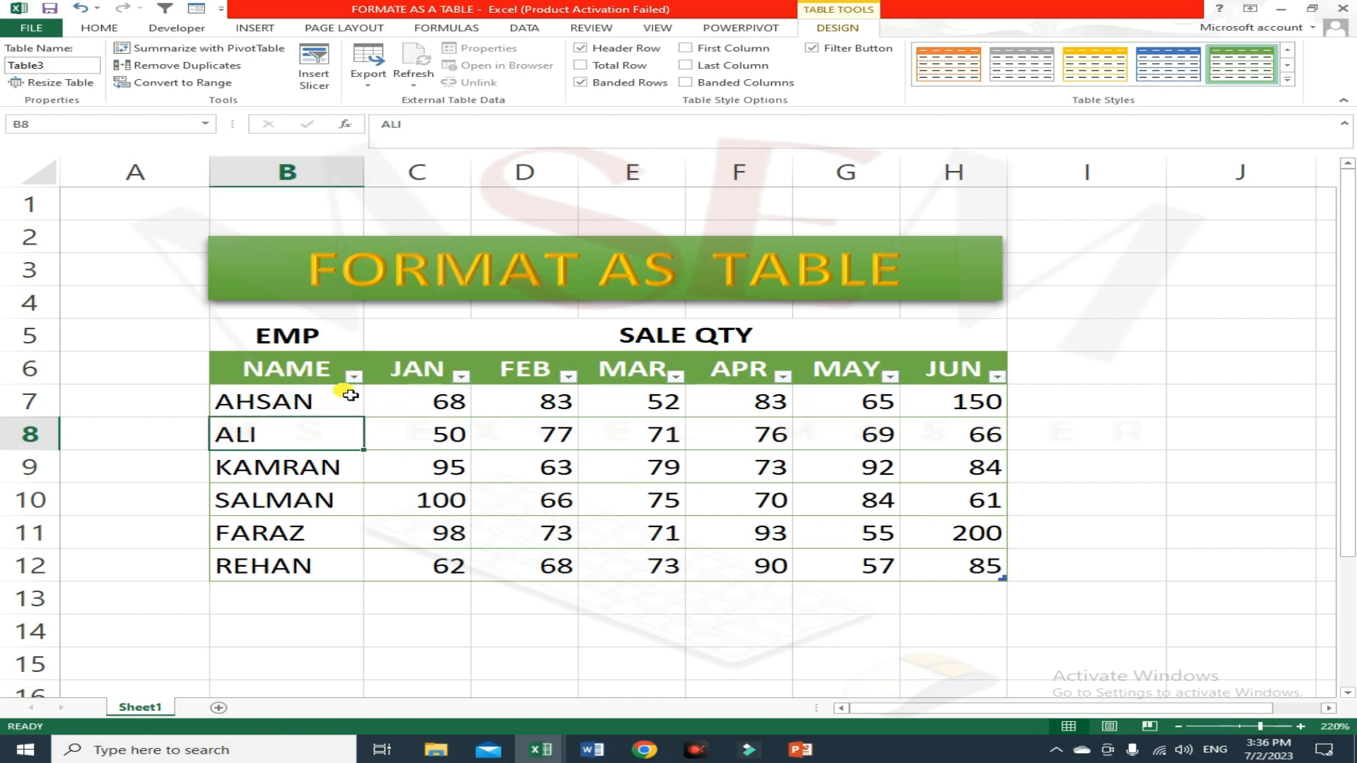
pyautogui.click(410, 493)
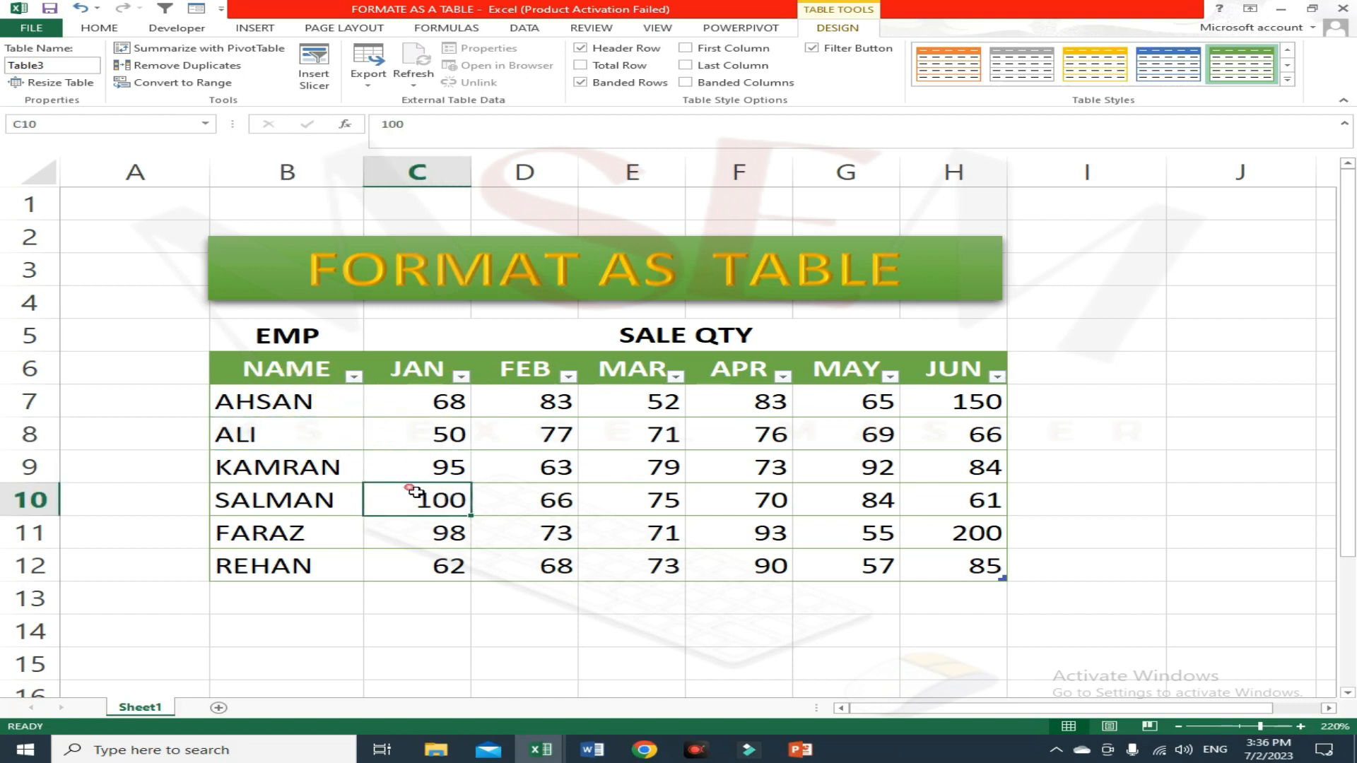
pyautogui.click(323, 479)
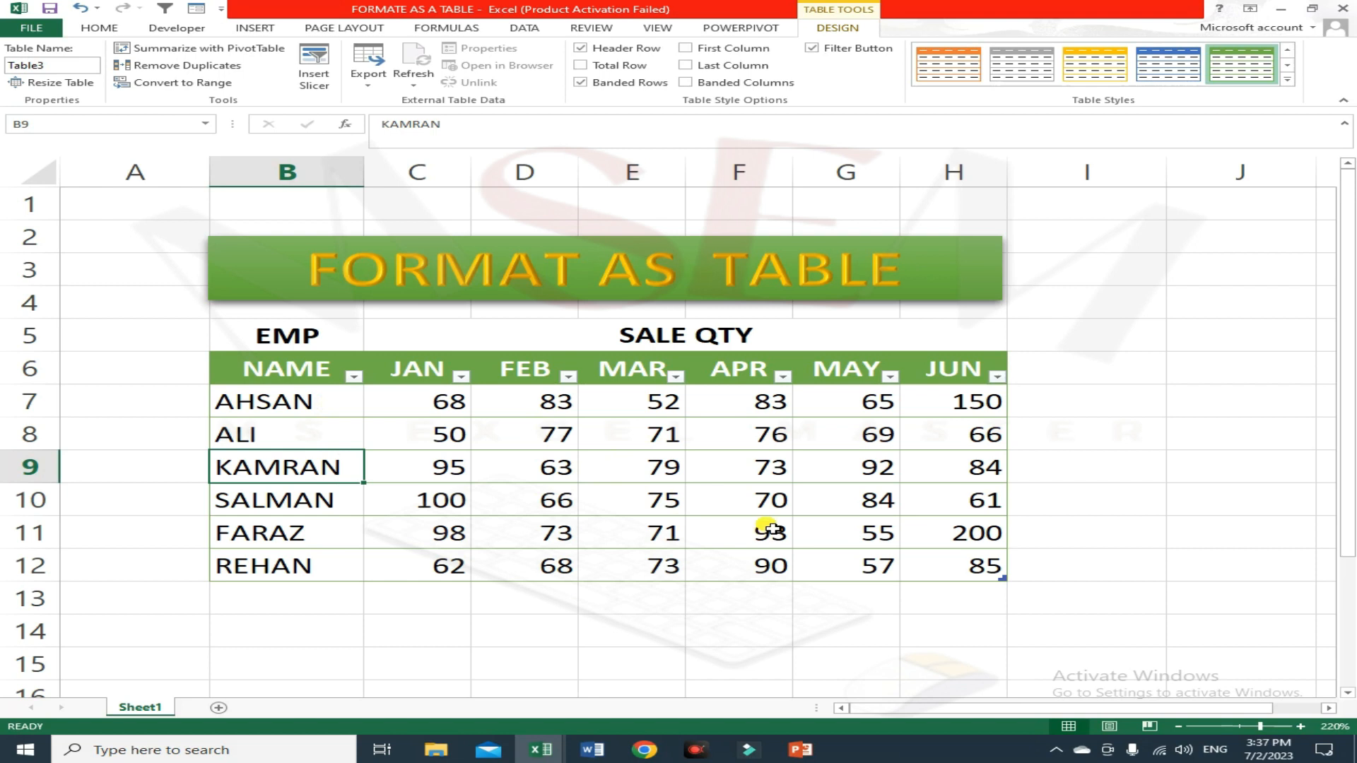
pyautogui.press('Right')
pyautogui.press('Right')
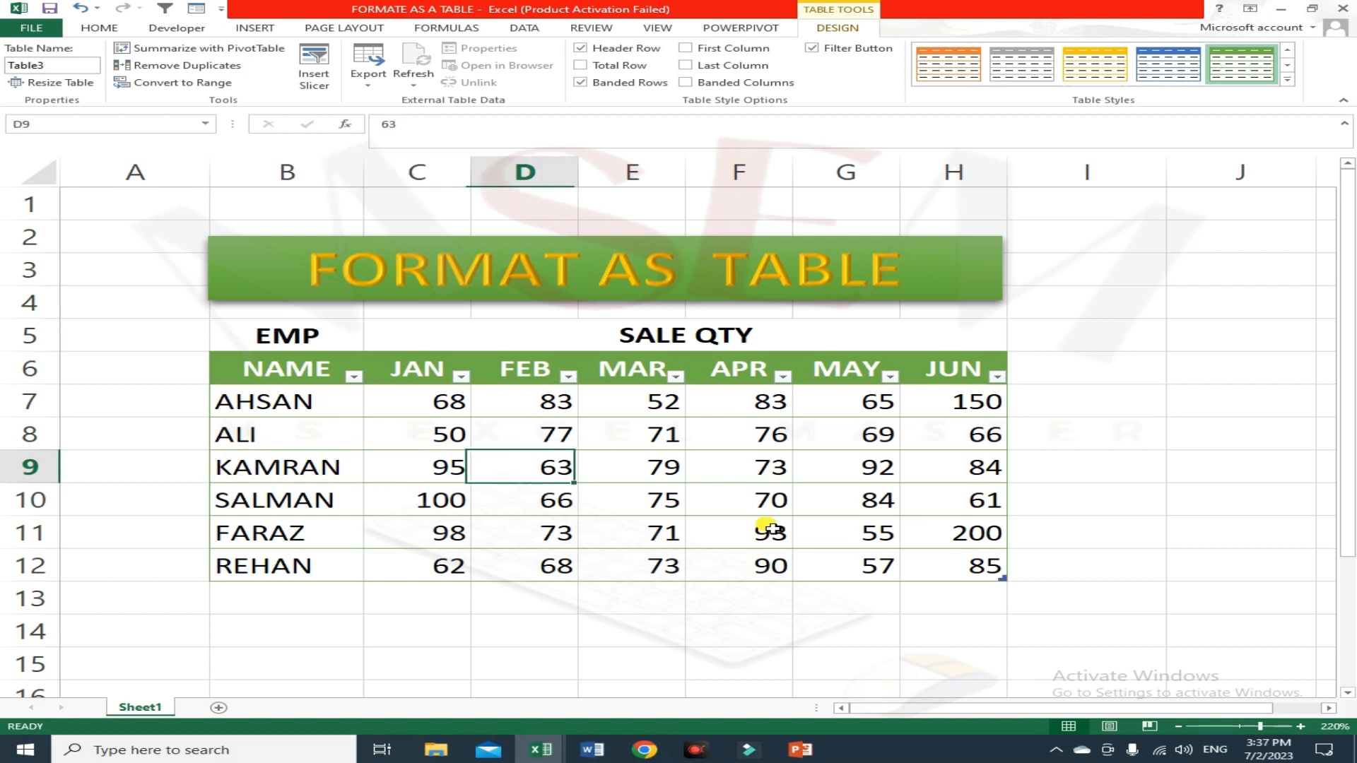
pyautogui.press('Up')
pyautogui.press('Left')
pyautogui.press('Down')
pyautogui.press('Down')
pyautogui.press('Right')
pyautogui.press('Right')
pyautogui.press('Up')
pyautogui.press('Right')
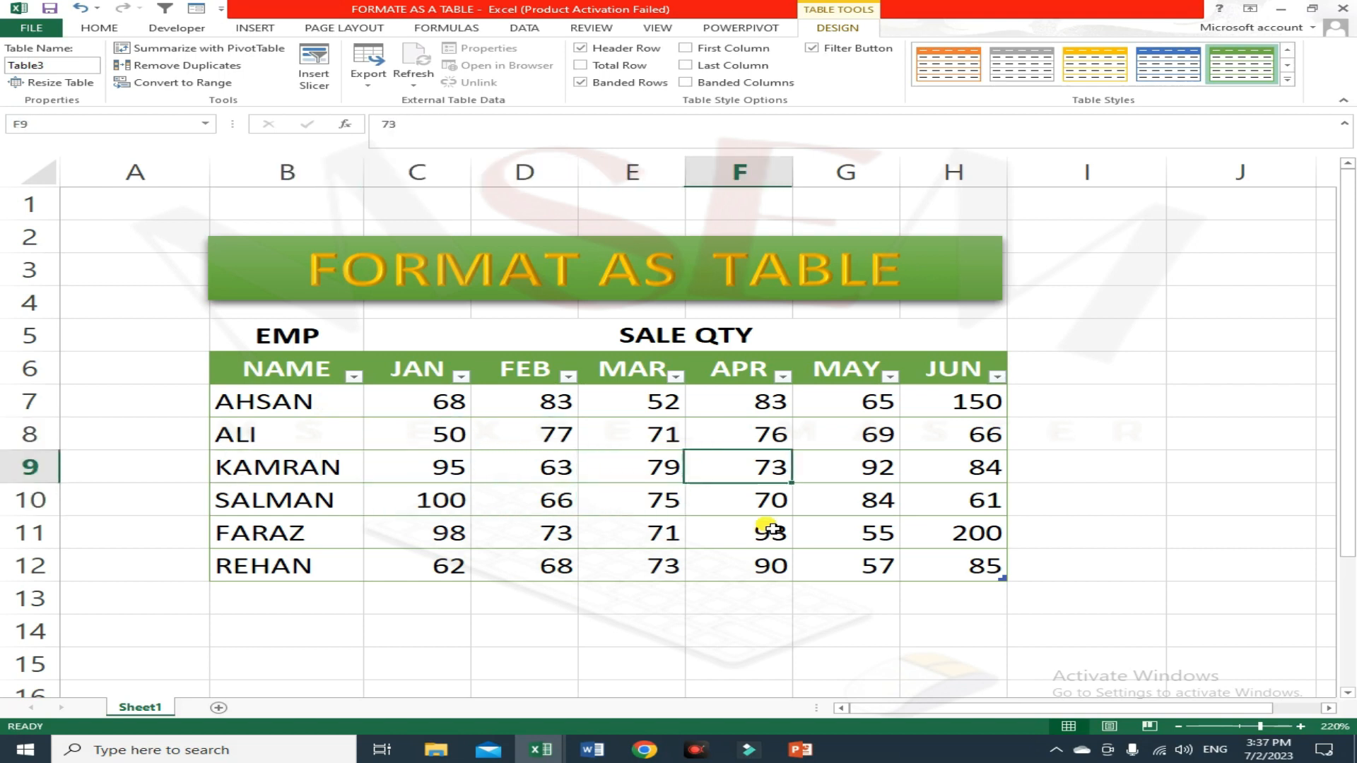
pyautogui.press('Right')
pyautogui.press('Right')
pyautogui.press('Left')
pyautogui.press('Up')
pyautogui.press('Right')
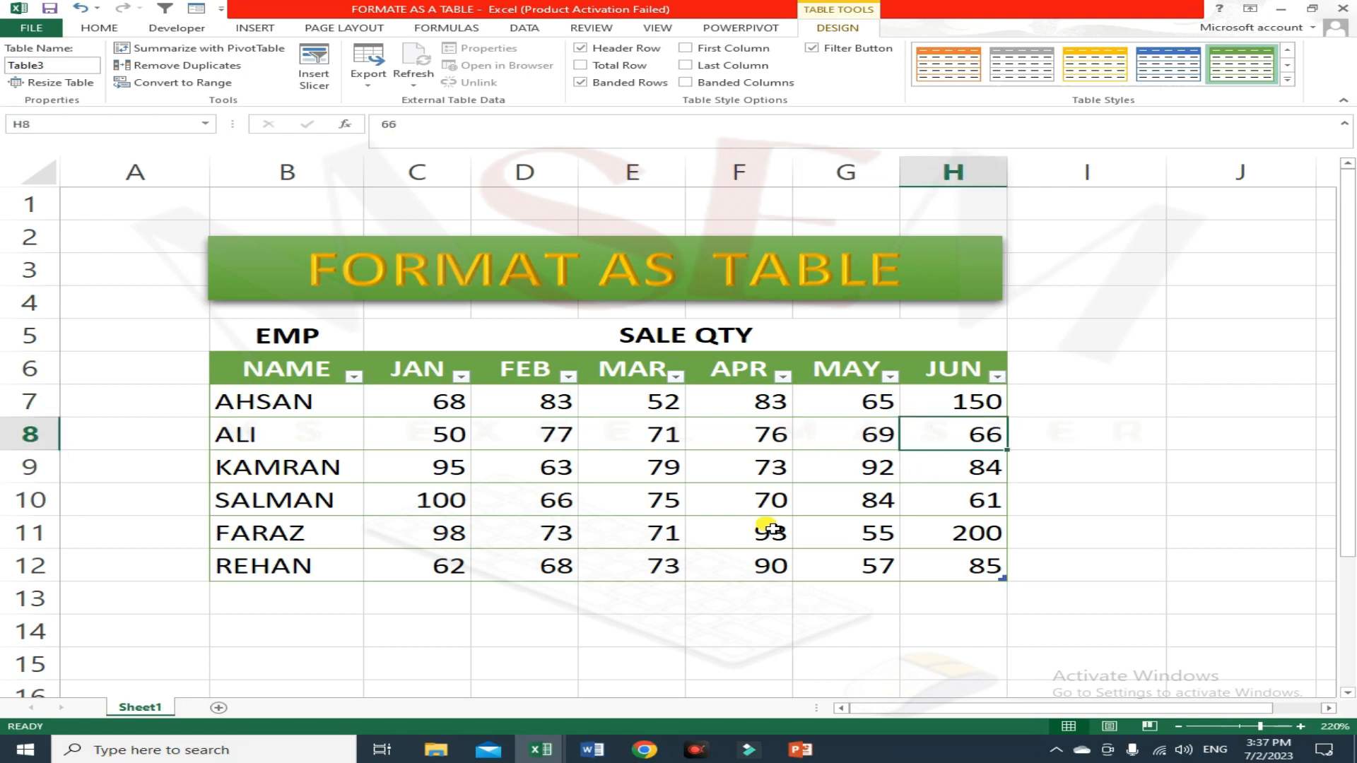
pyautogui.press('Down')
pyautogui.press('Right')
pyautogui.press('Right')
pyautogui.press('Left')
pyautogui.press('Left')
pyautogui.press('Left')
pyautogui.press('Left')
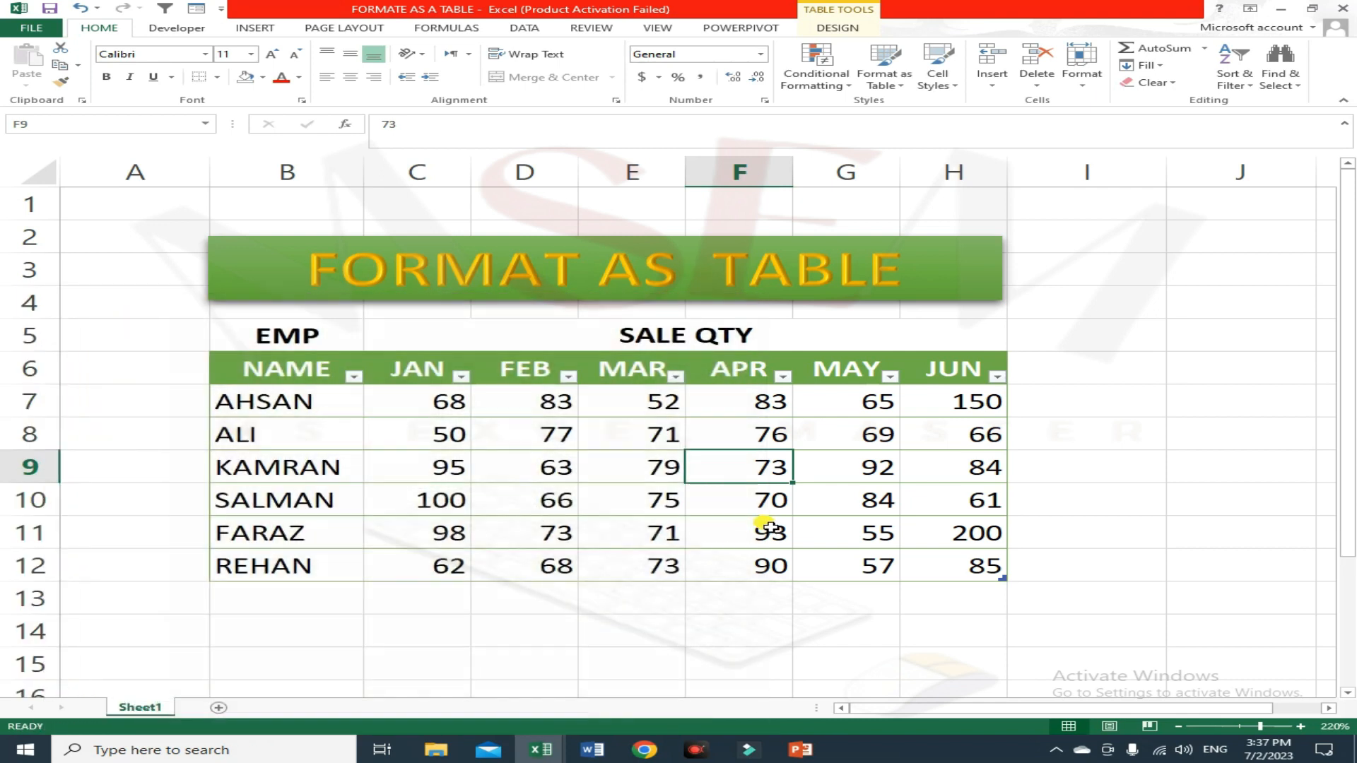
# Step: Advance the selection cell by cell through the table rows from F9 to the last cell, H12
pyautogui.press('Tab')
pyautogui.press('Tab')
pyautogui.press('Tab')
pyautogui.press('Tab')
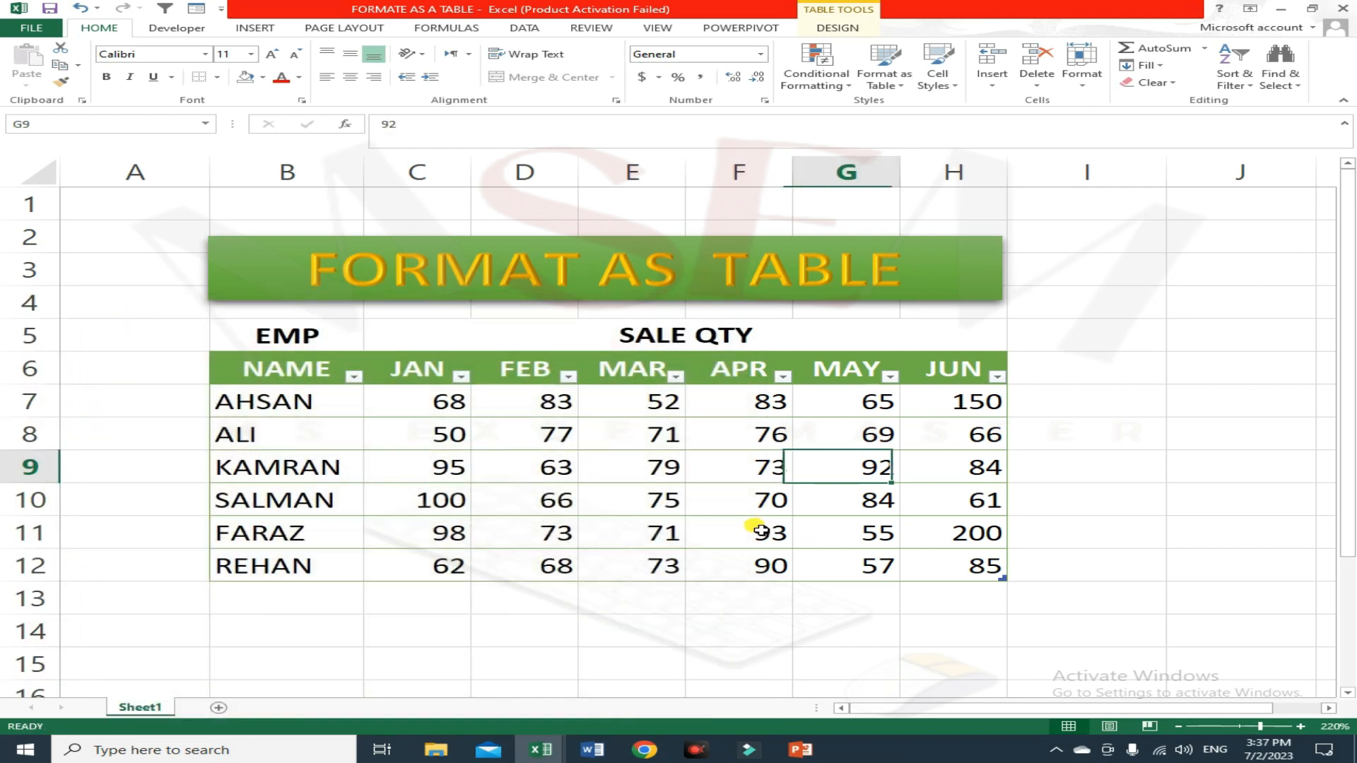
pyautogui.press('Tab')
pyautogui.press('Tab')
pyautogui.press('Tab')
pyautogui.press('Tab')
pyautogui.press('Tab')
pyautogui.press('Tab')
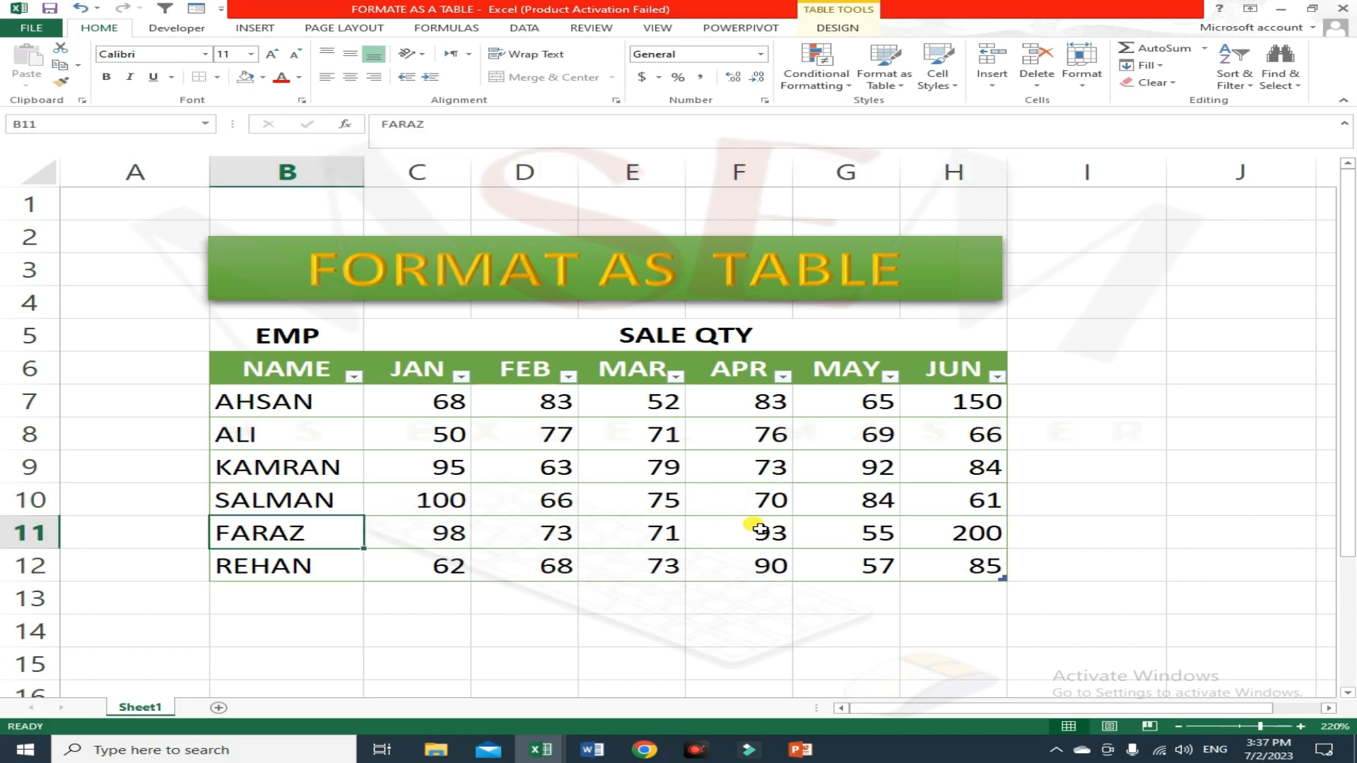
pyautogui.press('Tab')
pyautogui.press('Tab')
pyautogui.press('Tab')
pyautogui.press('Tab')
pyautogui.press('Tab')
pyautogui.press('Tab')
pyautogui.press('Tab')
pyautogui.press('Tab')
pyautogui.press('Tab')
pyautogui.press('Tab')
pyautogui.press('Tab')
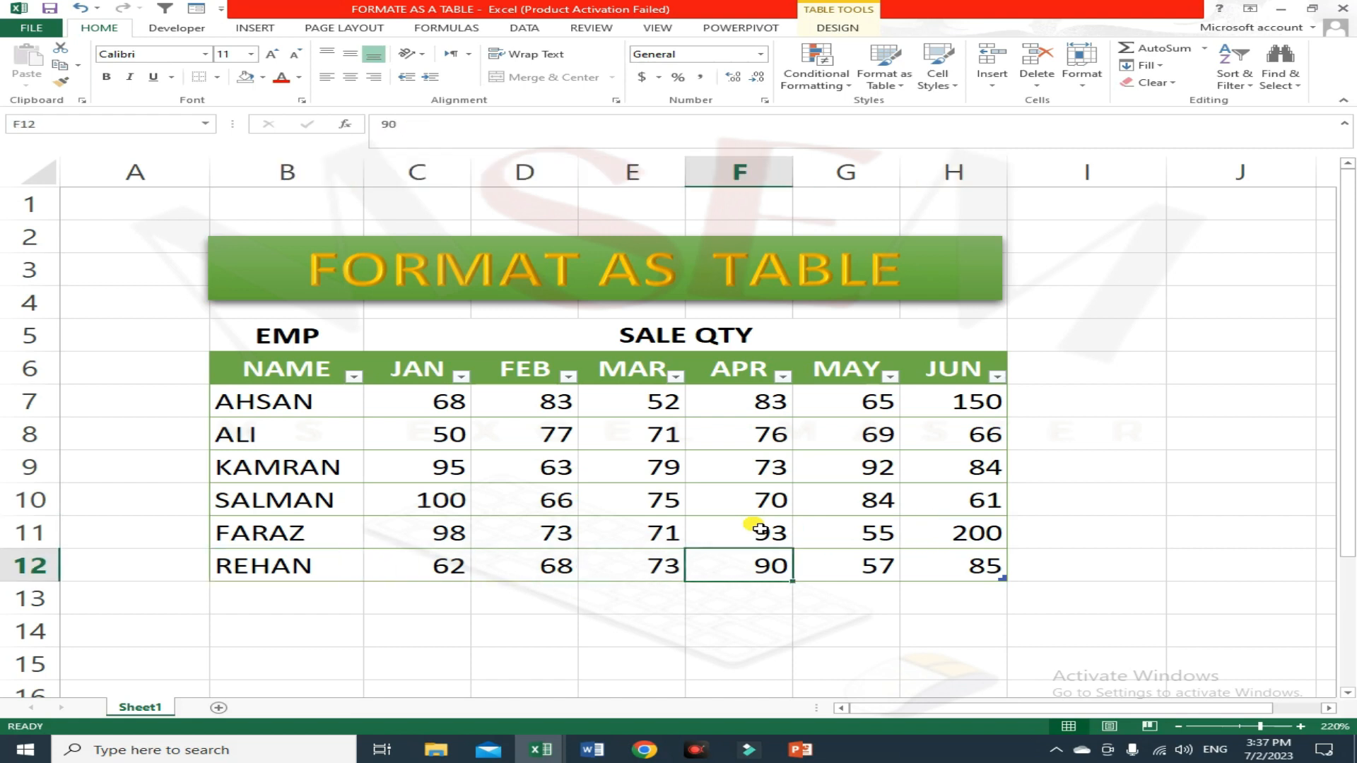
pyautogui.press('Tab')
pyautogui.press('Tab')
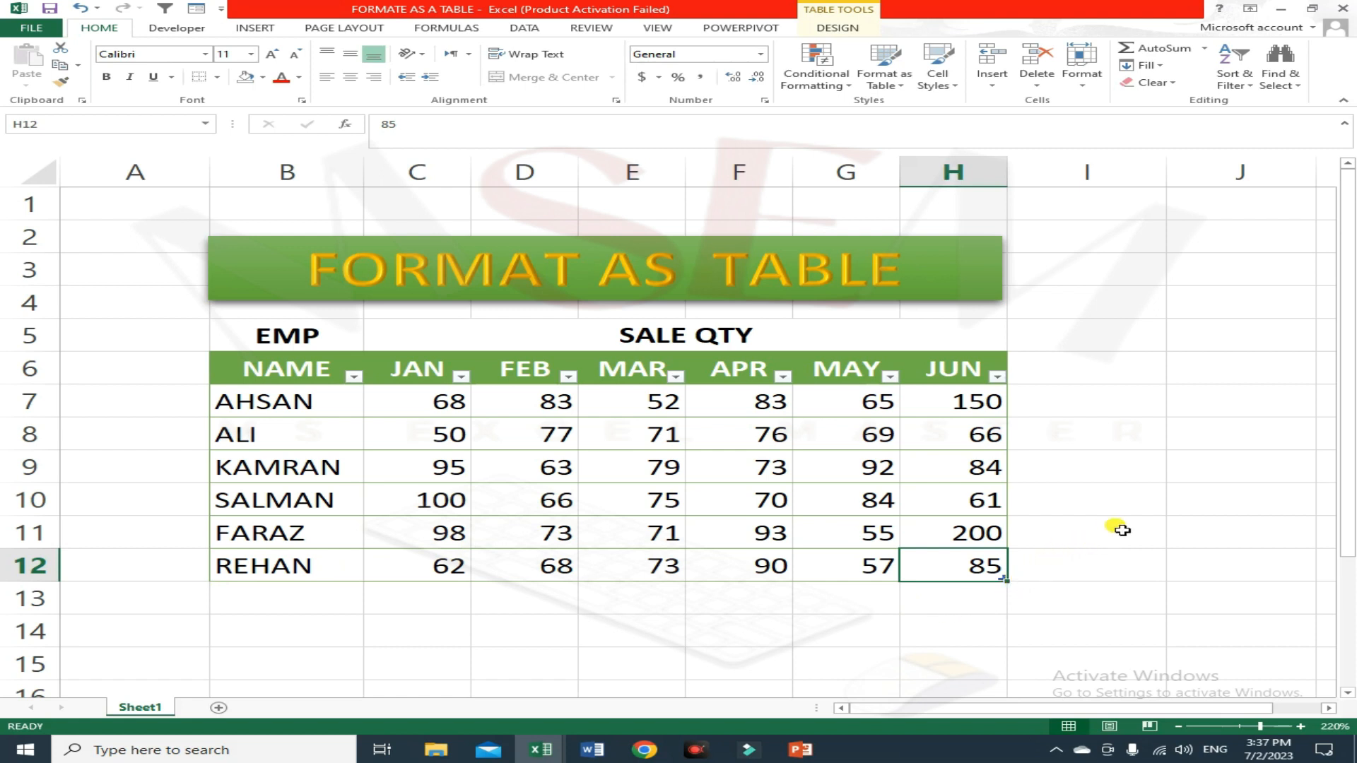
# Step: Add a new table row below row 12 by advancing past H12, and return to its first cell, B13
pyautogui.press('Tab')
pyautogui.press('Tab')
pyautogui.press('Tab')
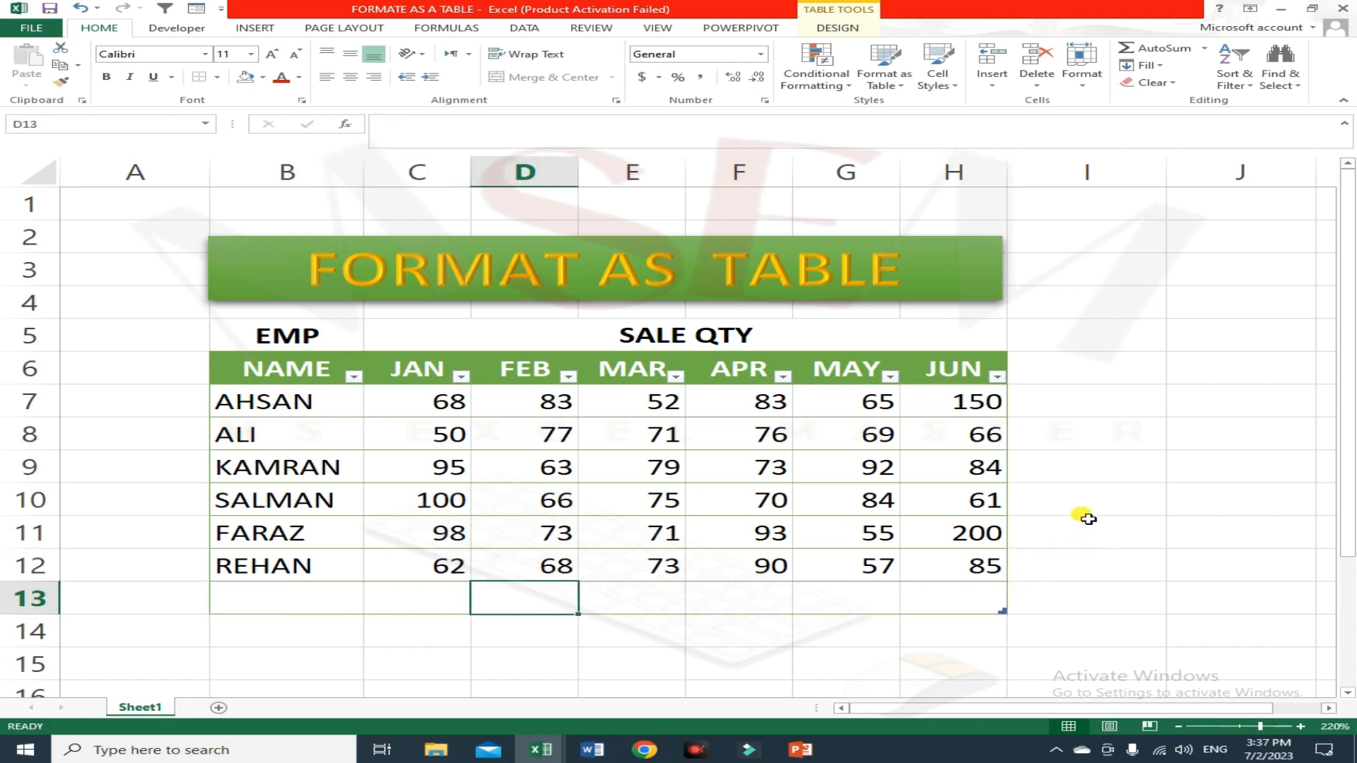
pyautogui.hotkey('shift', 'Tab')
pyautogui.hotkey('shift', 'Tab')
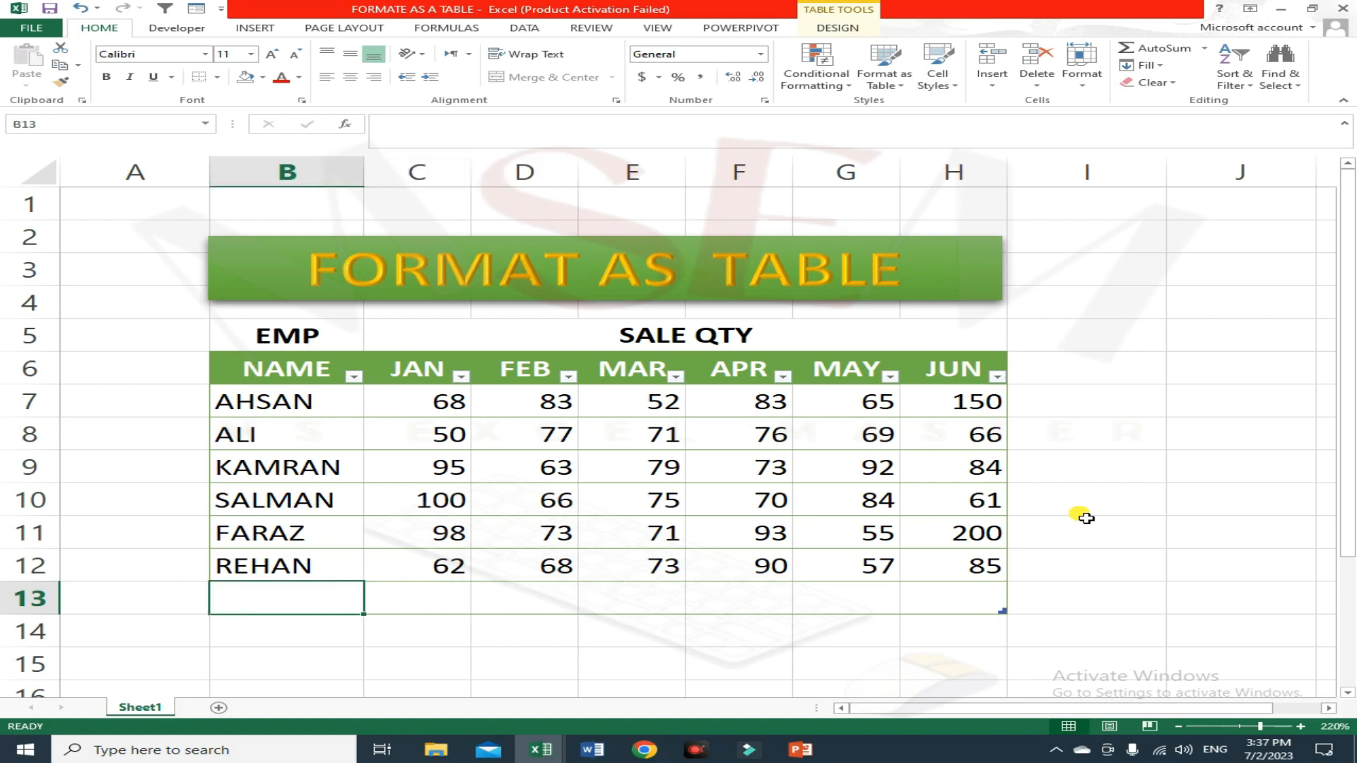
# Step: Enter the new employee's name in capitals in B13 and move on to the JAN cell
pyautogui.write('s')
pyautogui.press('BackSpace')
pyautogui.press('BackSpace')
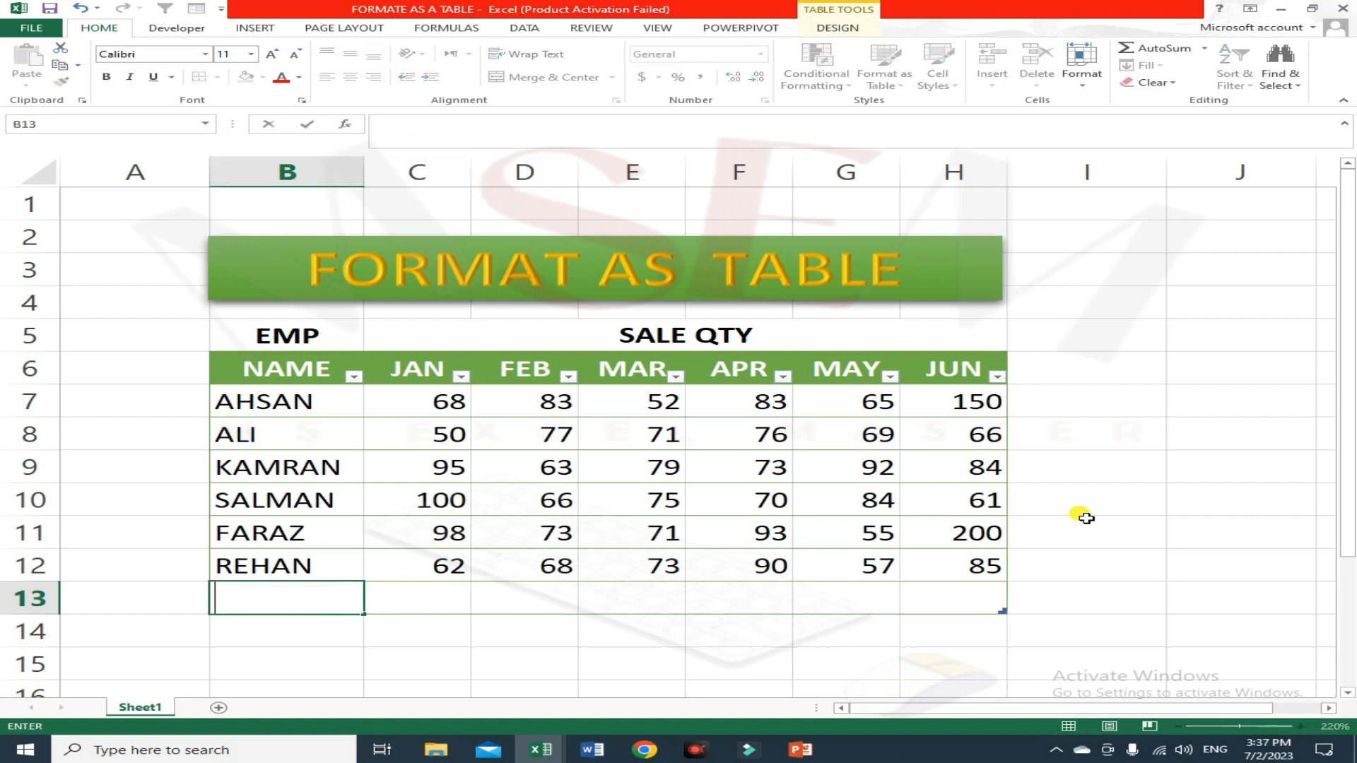
pyautogui.write('SHARIQ')
pyautogui.press('Tab')
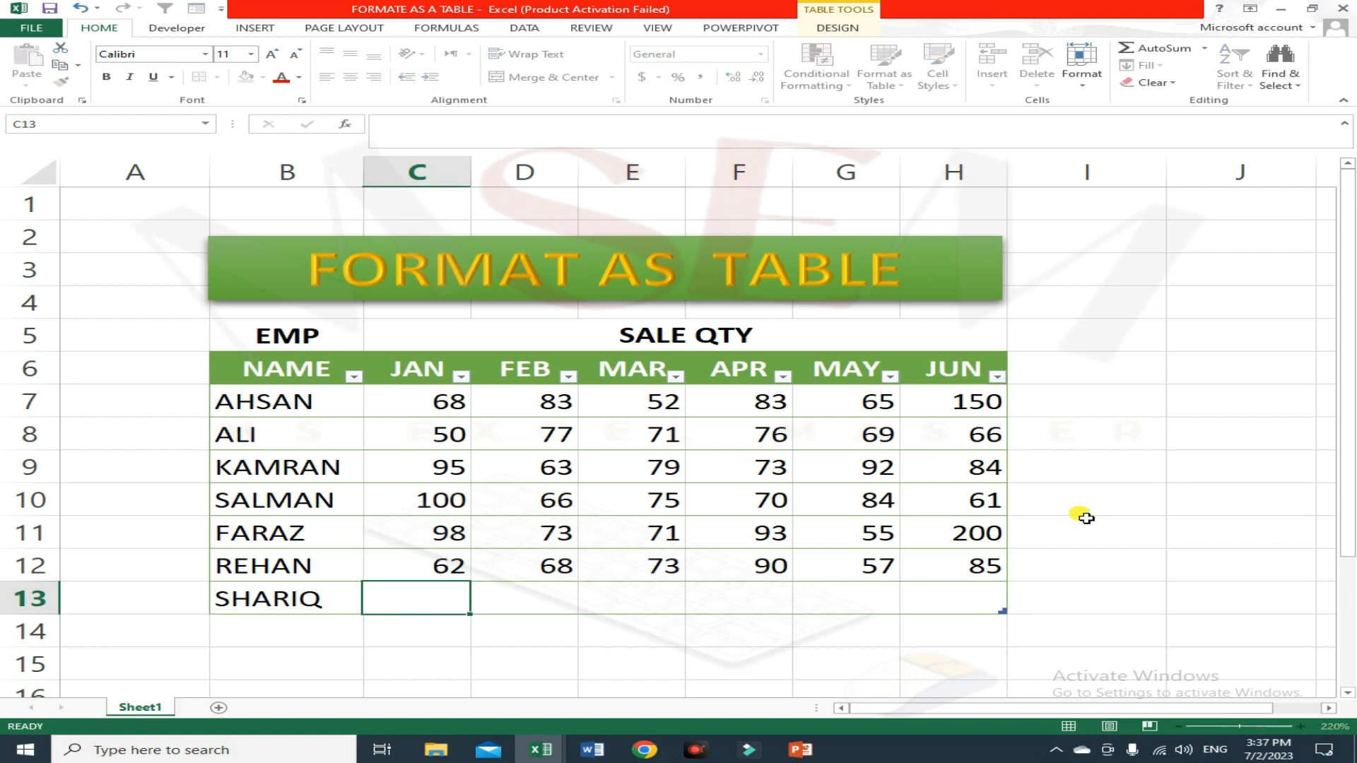
# Step: Fill row 13's JAN to JUN sales with 50, 55, 65, 512, 12 and 52, and continue into a new row 14
pyautogui.write('50')
pyautogui.press('Tab')
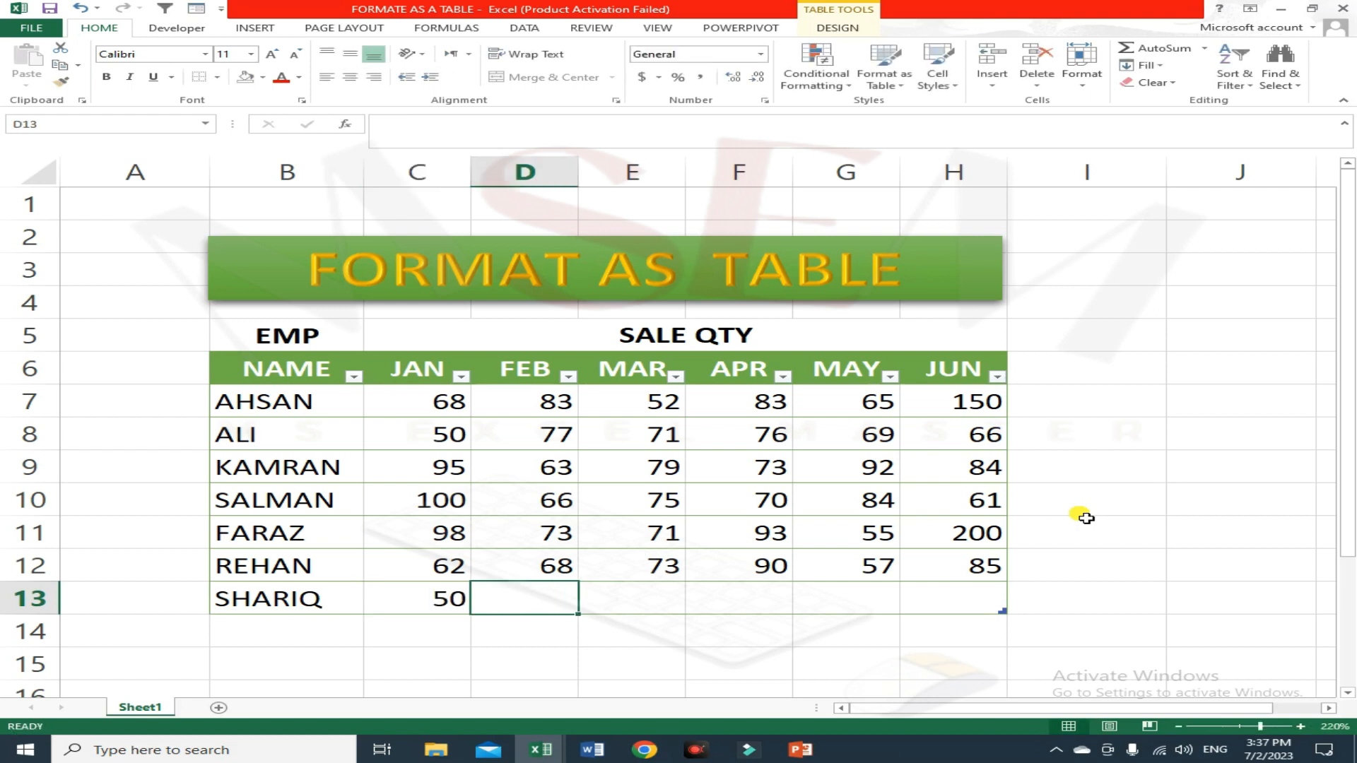
pyautogui.write('55')
pyautogui.press('Tab')
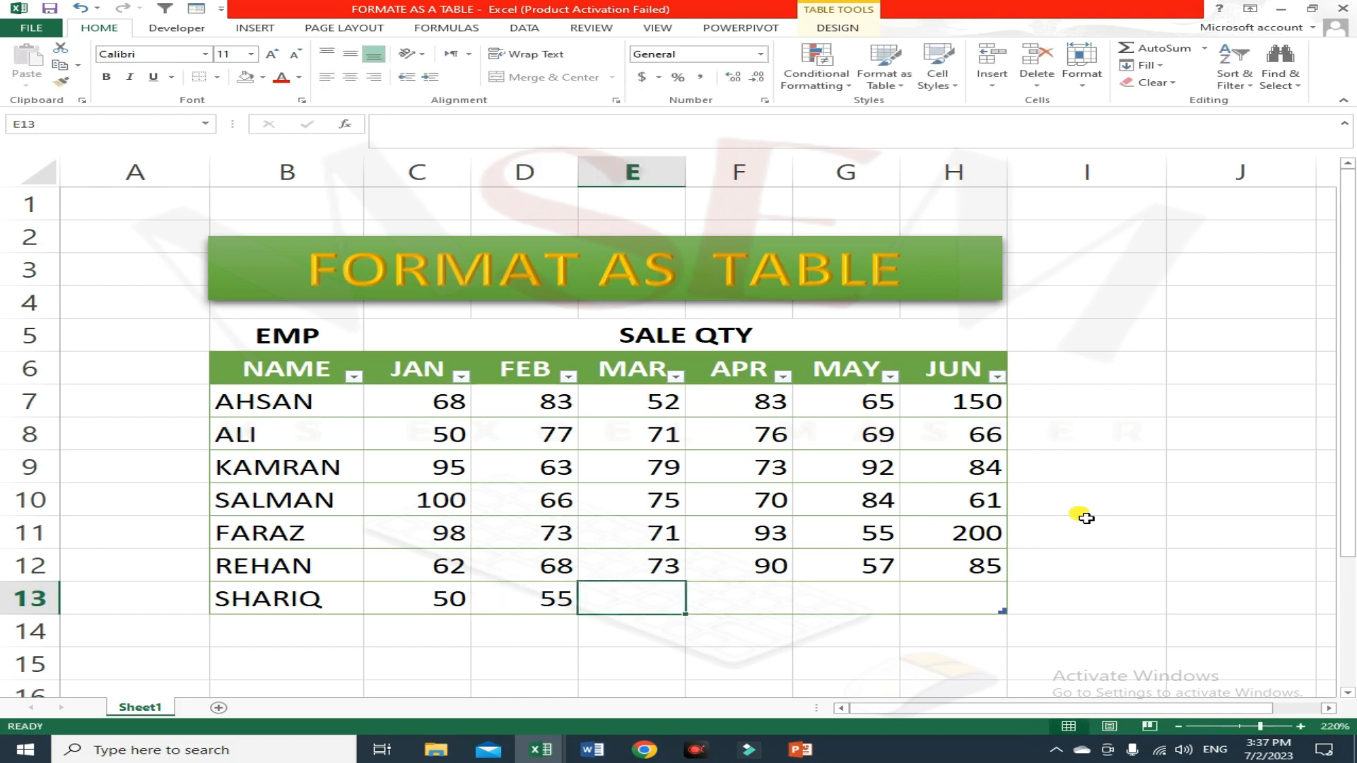
pyautogui.write('65')
pyautogui.press('Tab')
pyautogui.write('512')
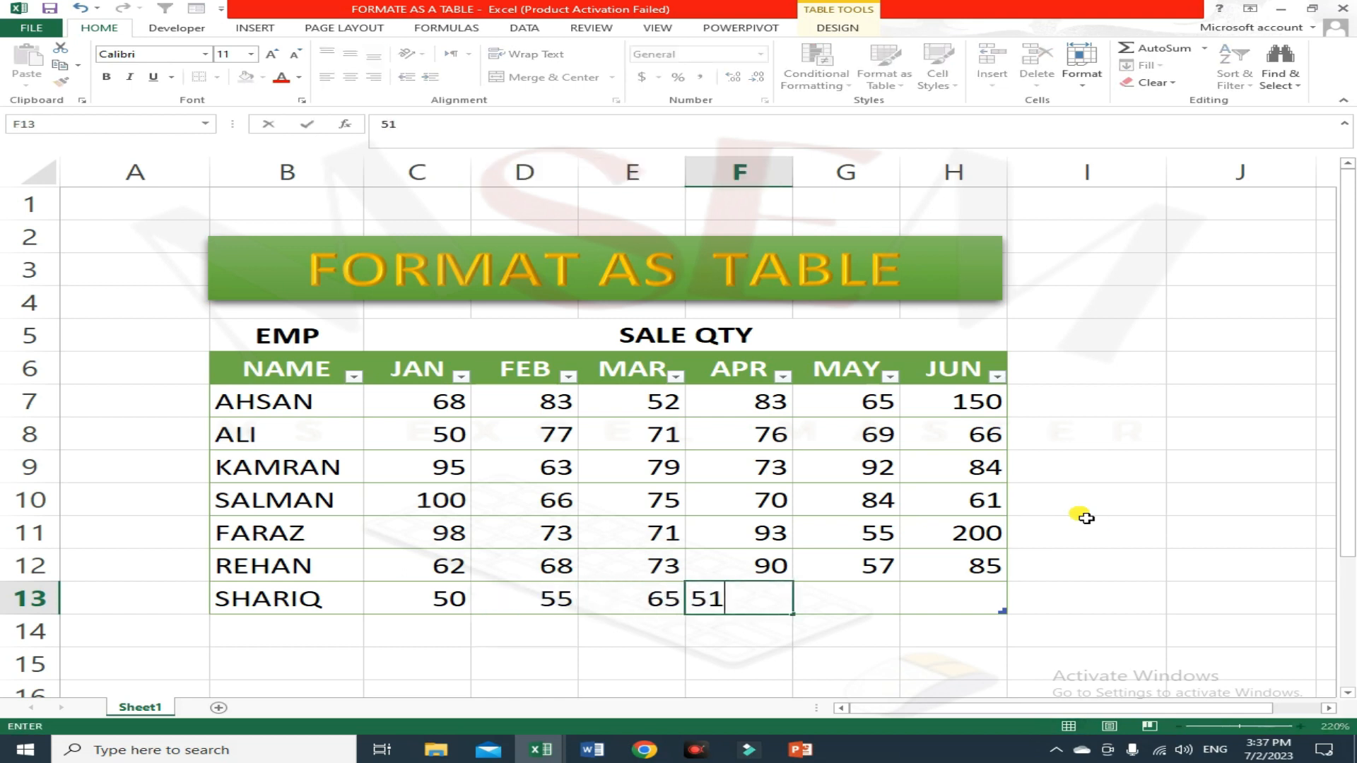
pyautogui.press('Tab')
pyautogui.write('12')
pyautogui.press('Tab')
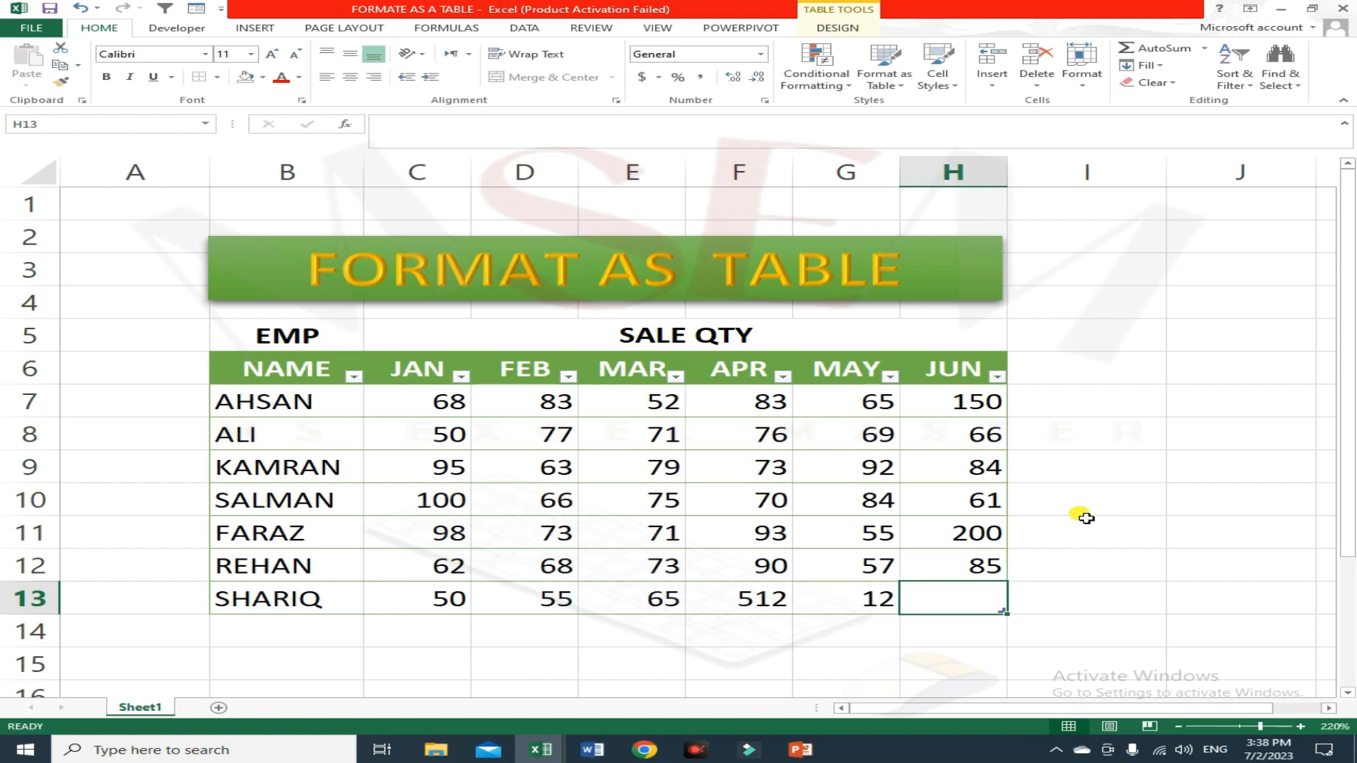
pyautogui.write('52')
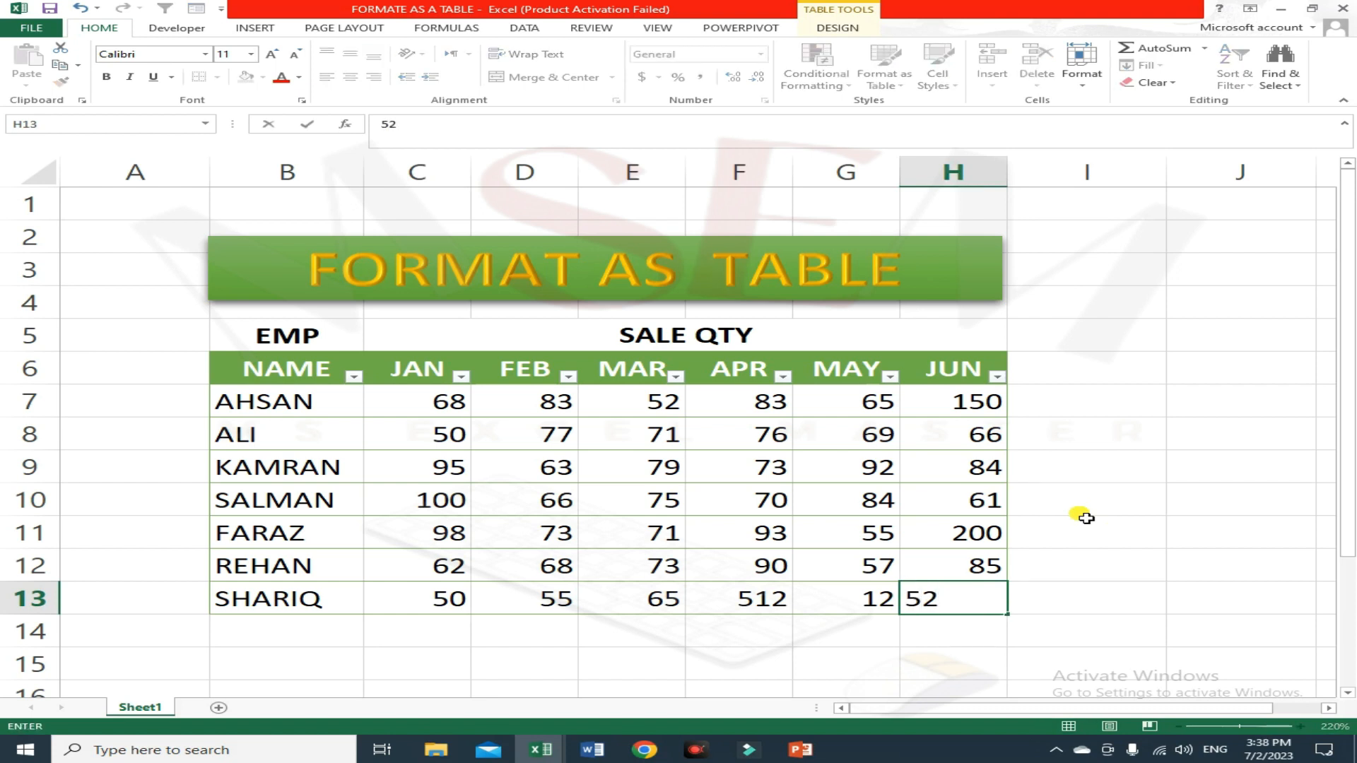
pyautogui.press('Tab')
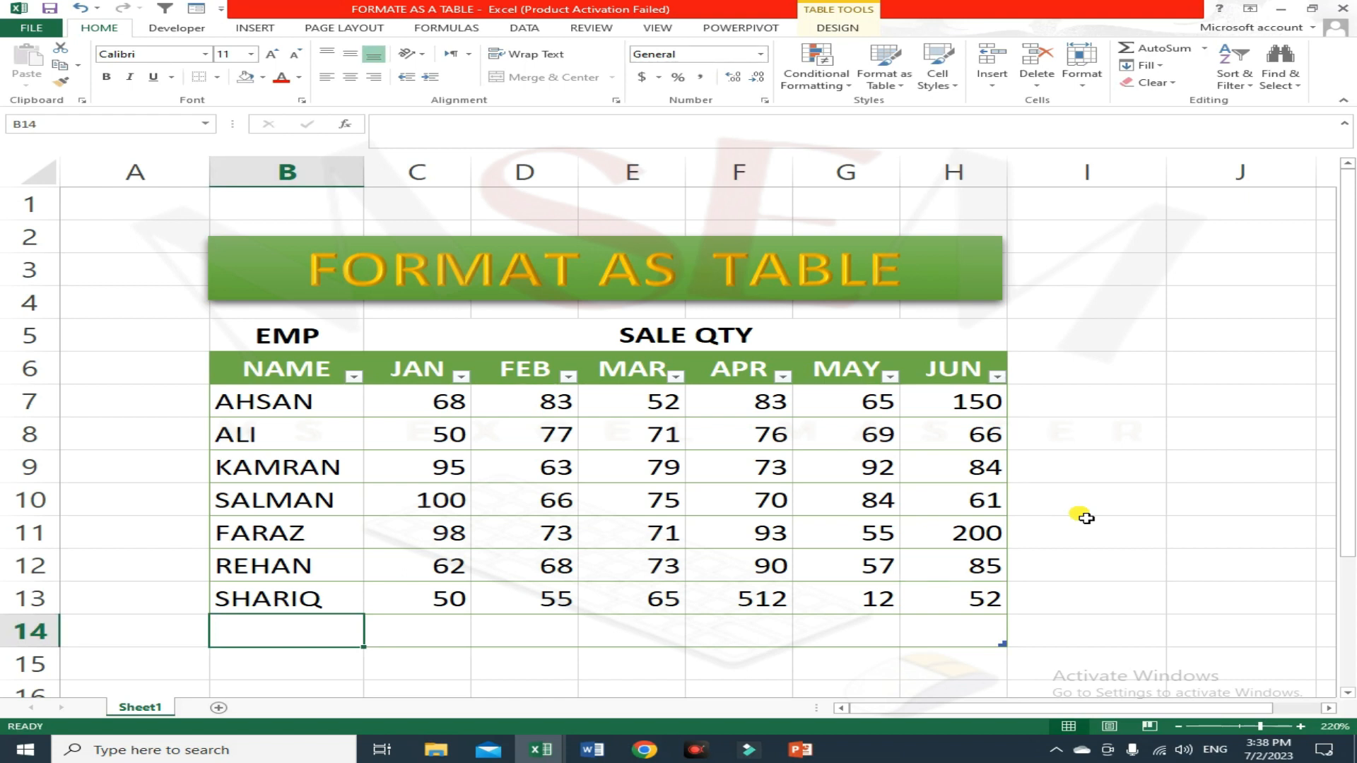
# Step: Advance cell by cell through the empty row 14 to add another table row, continuing to C15
pyautogui.press('Tab')
pyautogui.press('Tab')
pyautogui.press('Tab')
pyautogui.press('Tab')
pyautogui.press('Tab')
pyautogui.press('Tab')
pyautogui.press('Tab')
pyautogui.press('Tab')
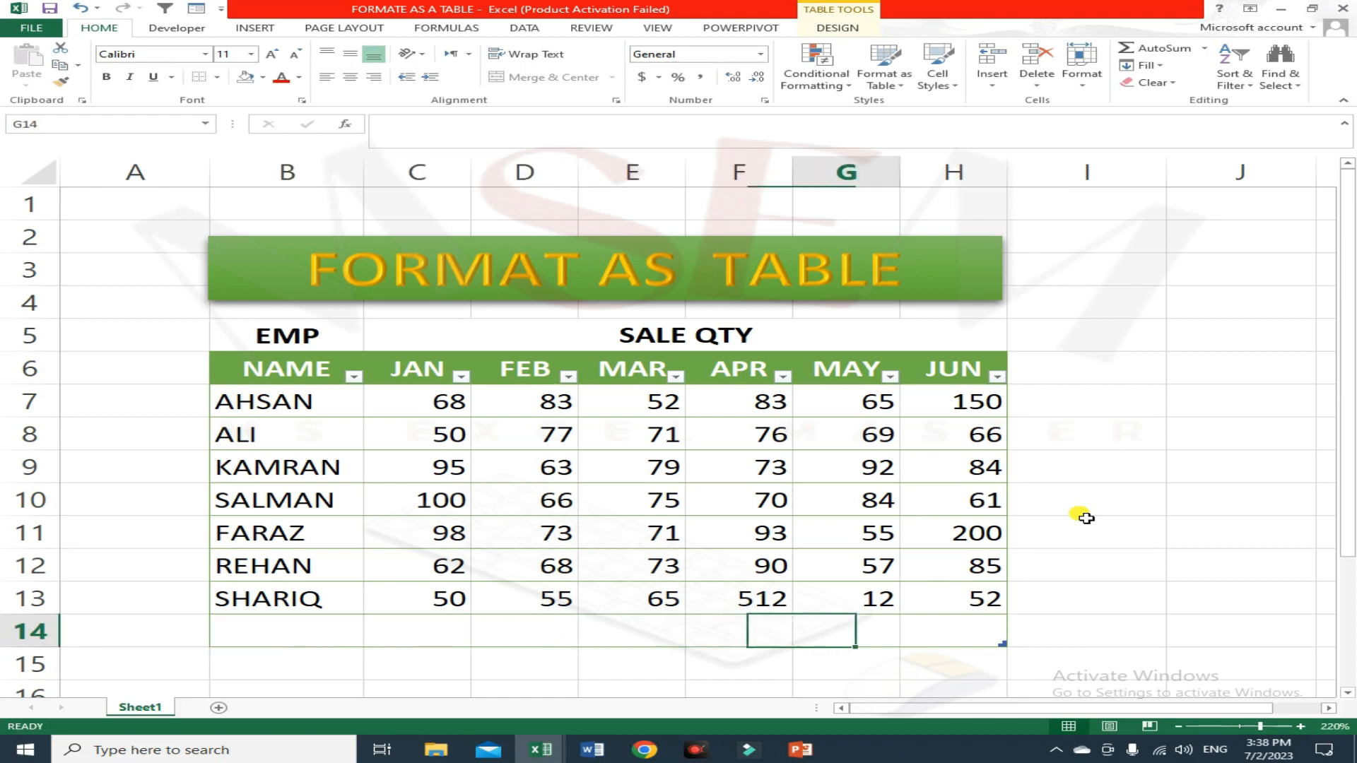
# Step: Shrink the table range upward so it ends at H13, leaving out the empty rows 14 and 15
pyautogui.scroll(-1, 1038, 540)
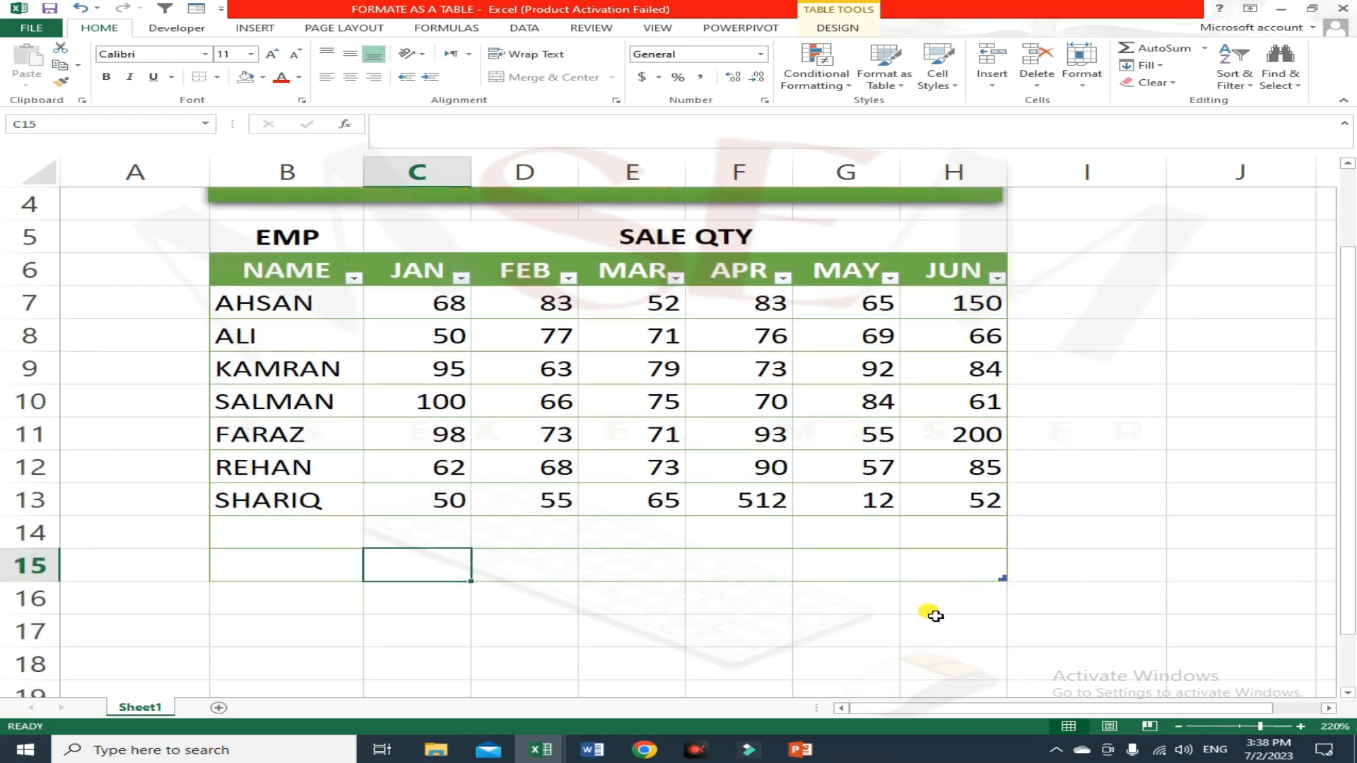
pyautogui.click(980, 565)
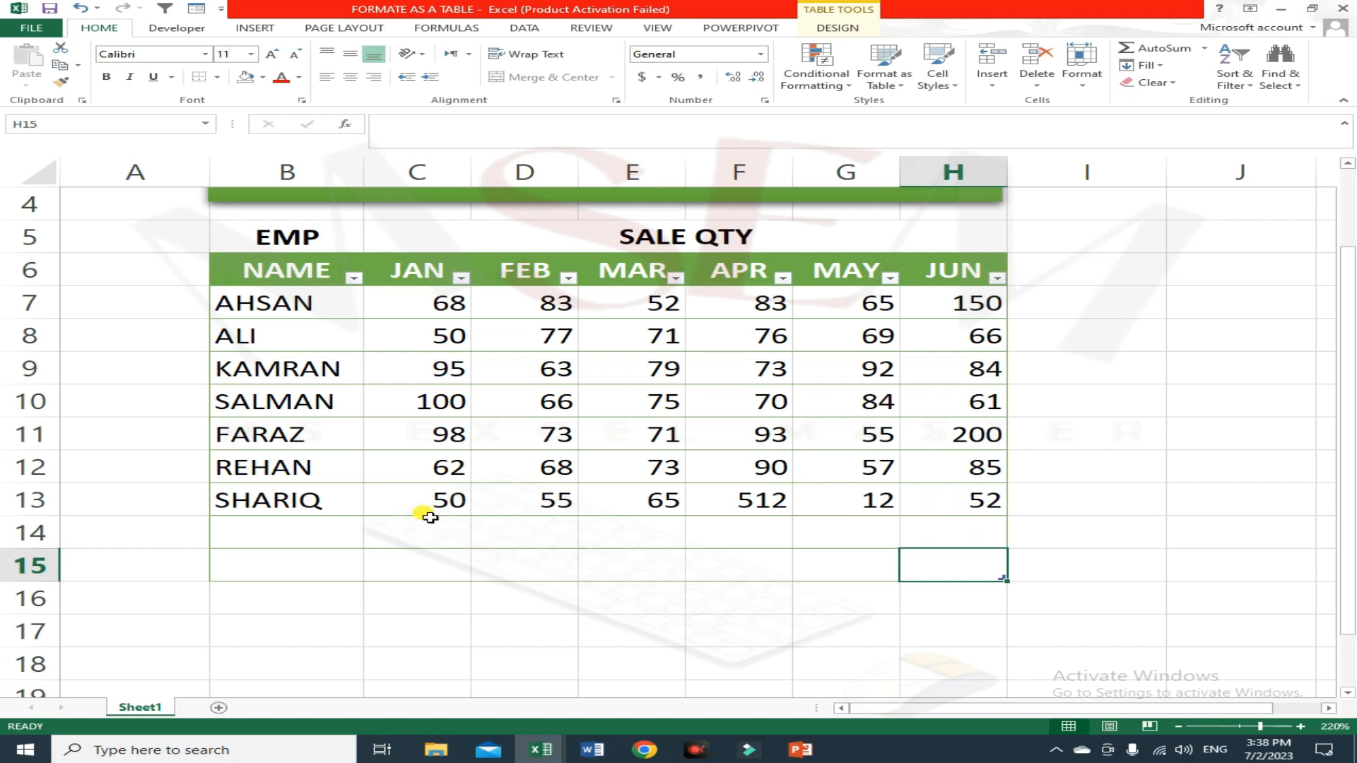
pyautogui.click(766, 565)
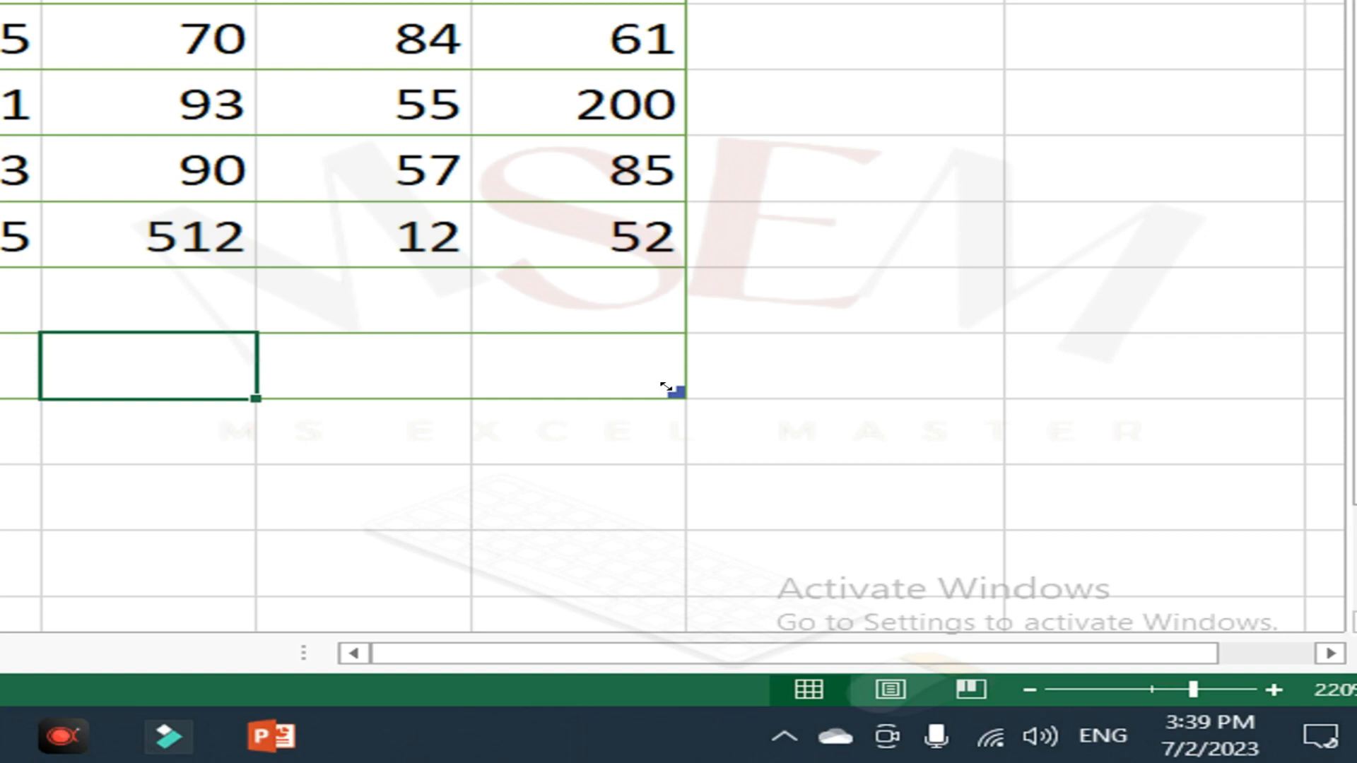
pyautogui.moveTo(664, 366); pyautogui.dragTo(664, 281)
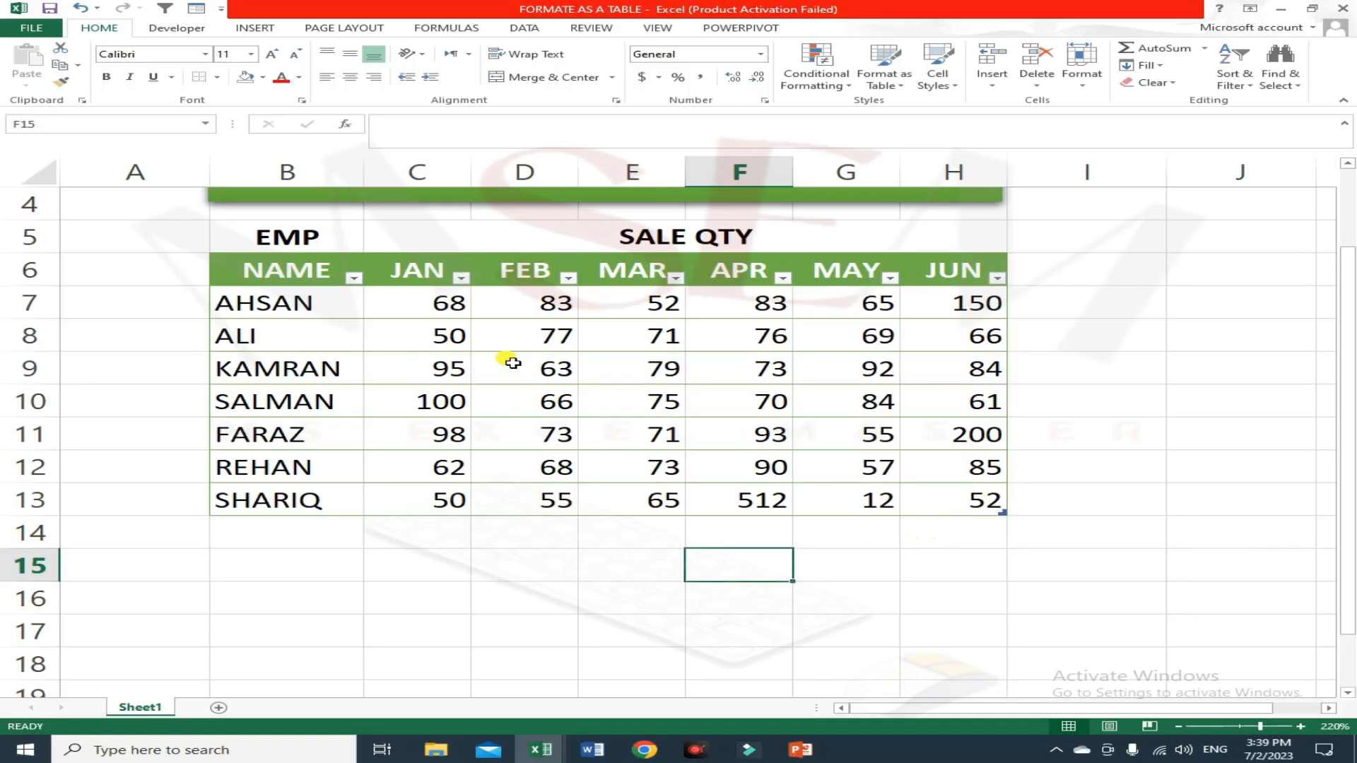
# Step: Bring up the table's design options and turn its header row off and back on
pyautogui.click(460, 345)
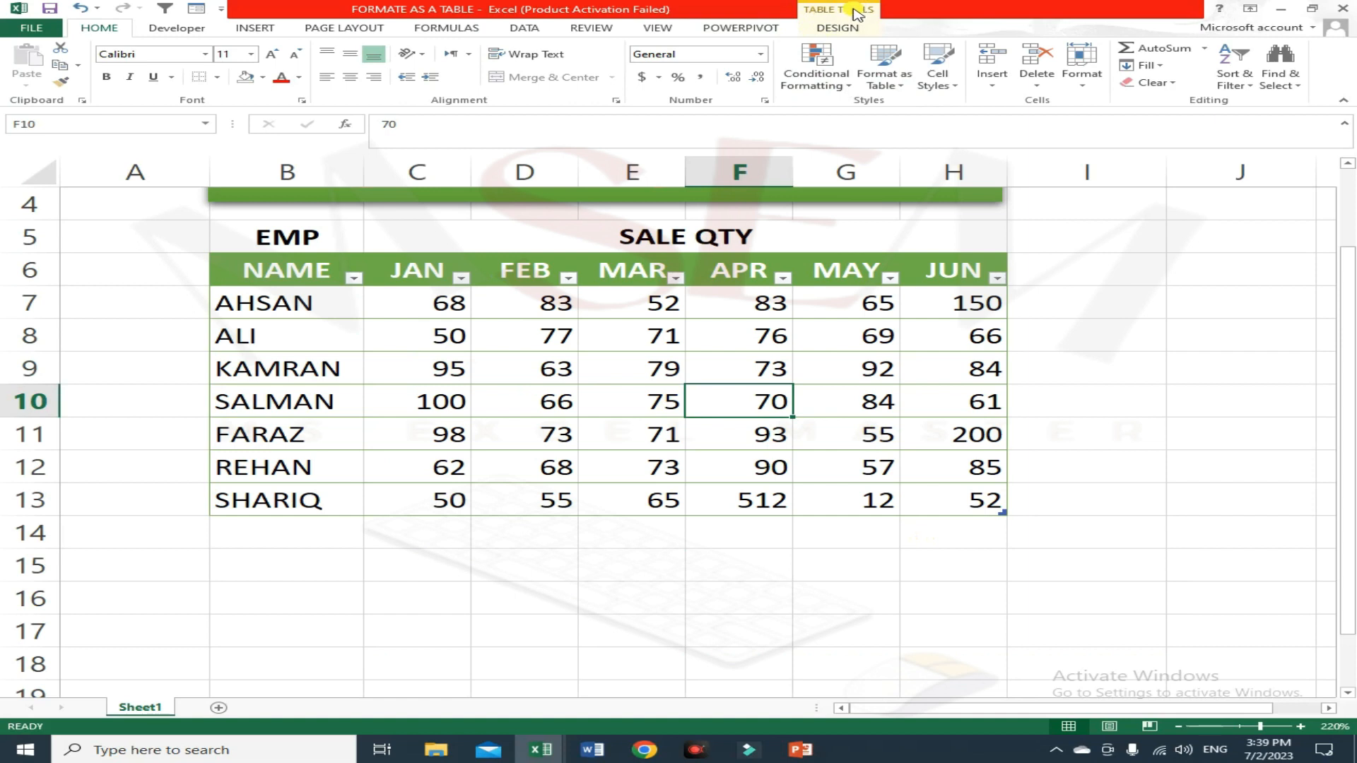
pyautogui.click(851, 28)
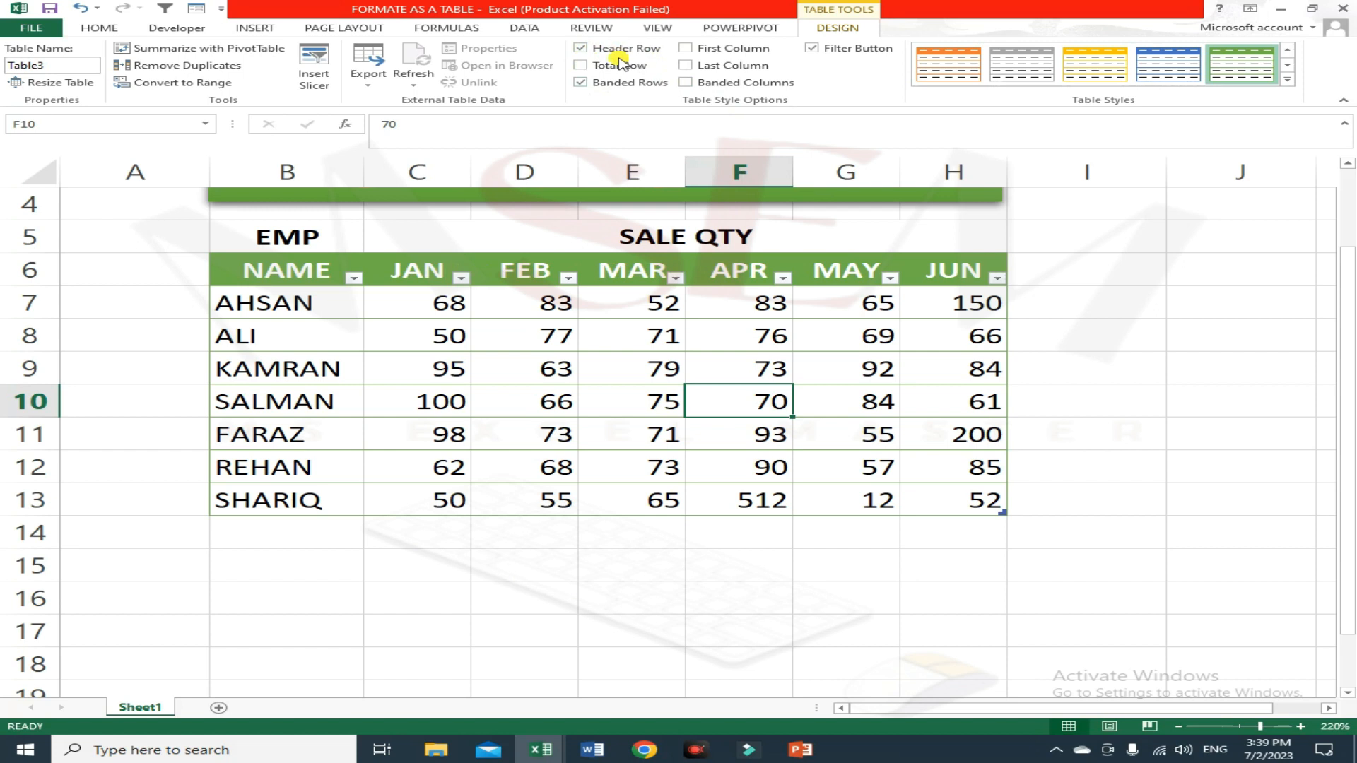
pyautogui.click(581, 48)
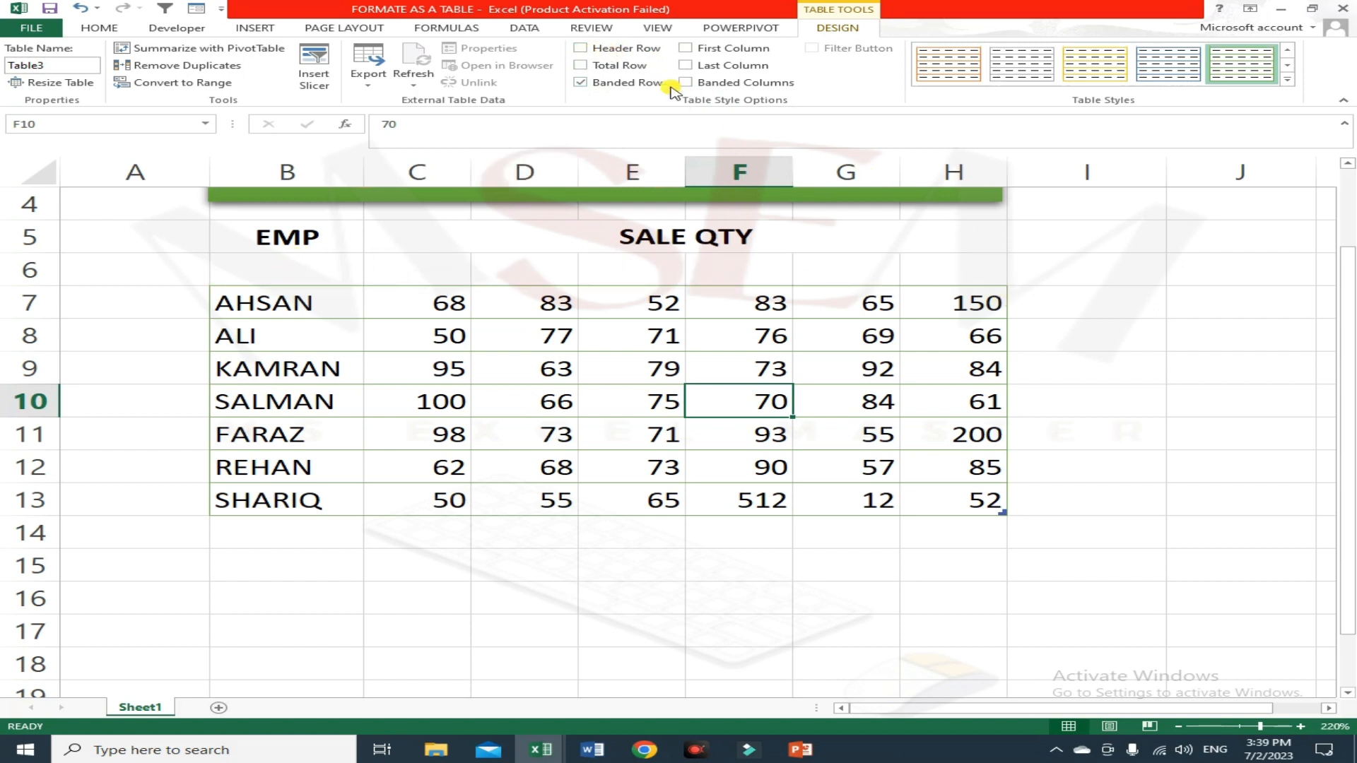
pyautogui.click(581, 48)
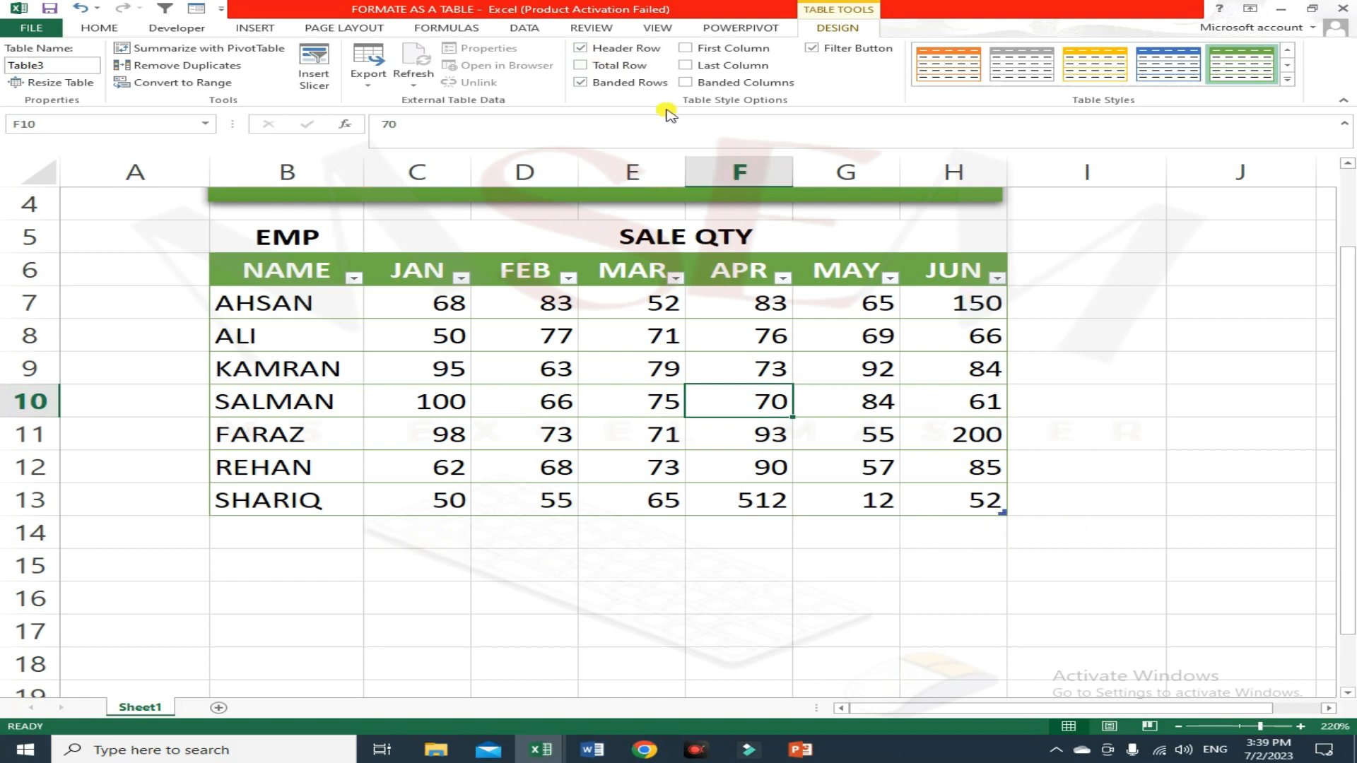
# Step: Add a total row to the table and choose Sum as the function for the JUN total
pyautogui.click(581, 65)
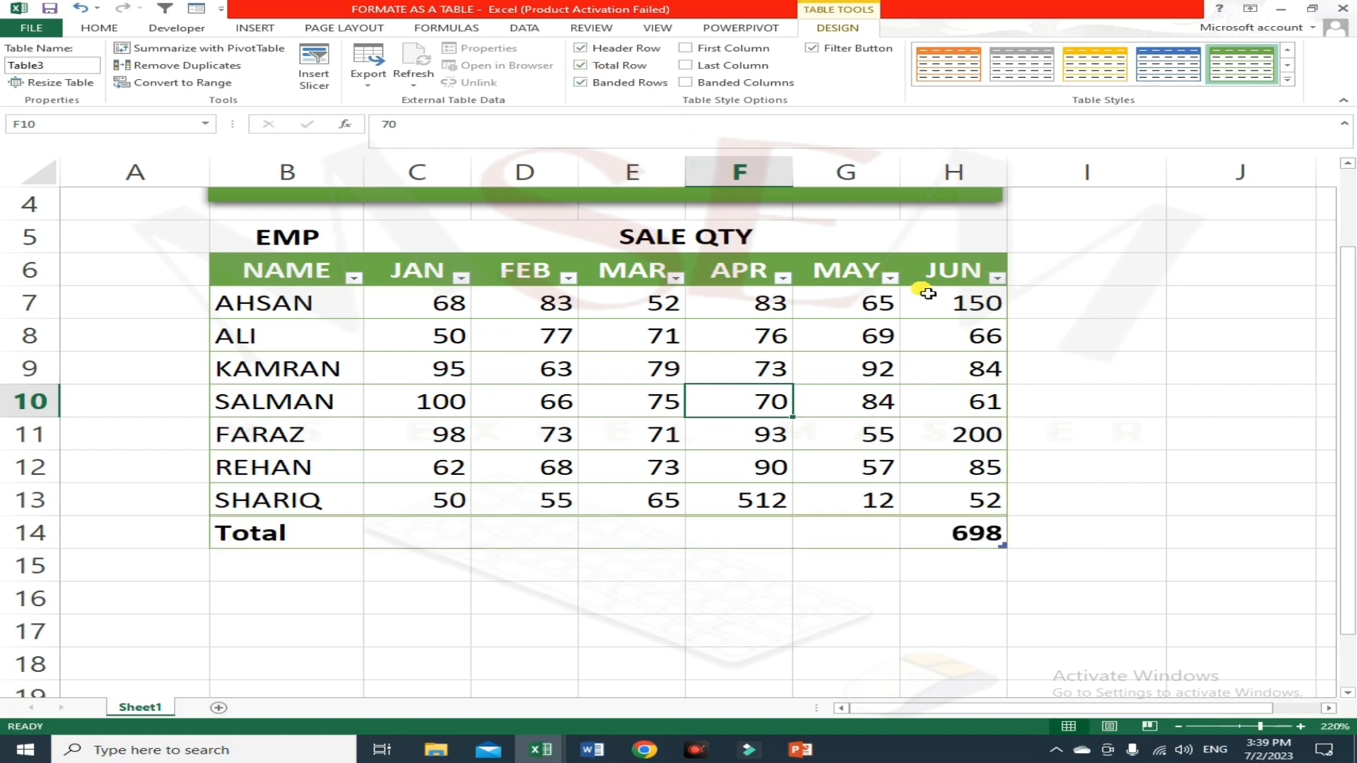
pyautogui.click(995, 535)
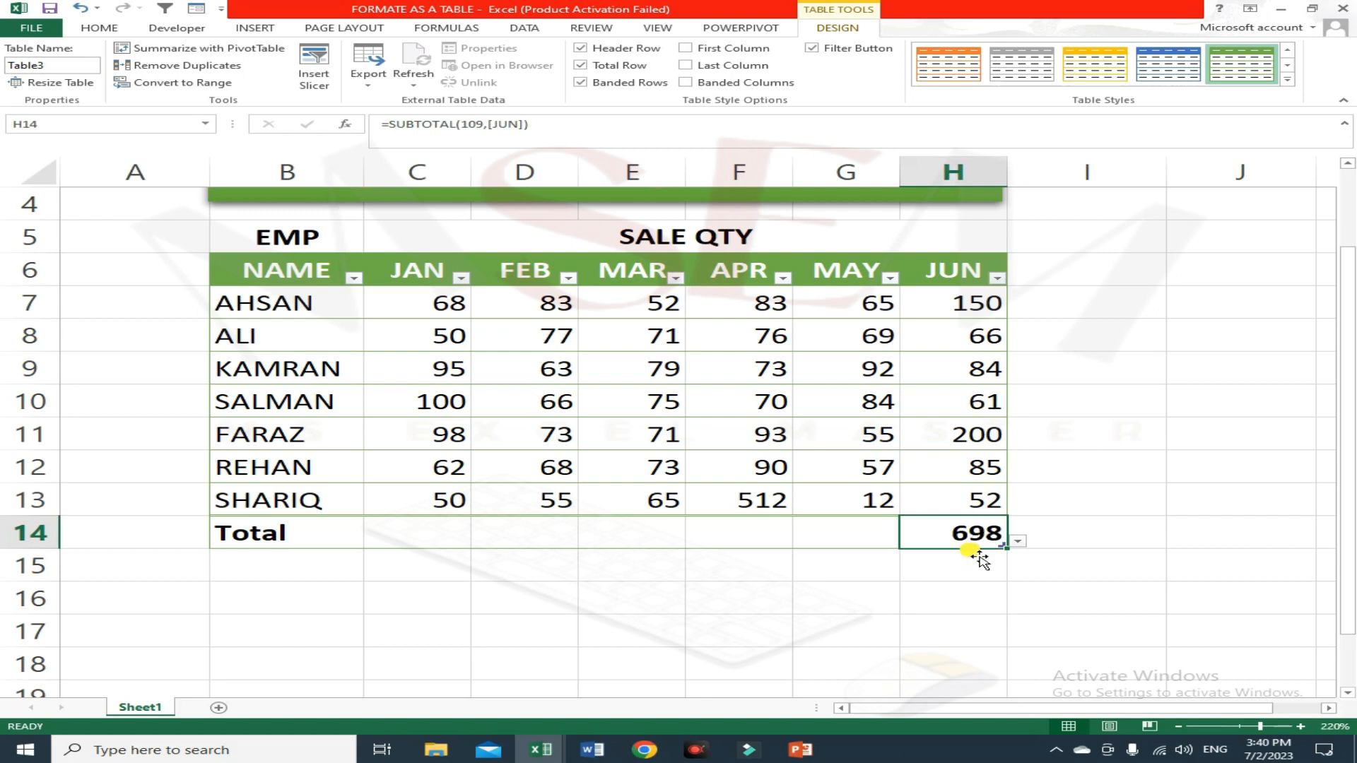
pyautogui.click(1018, 543)
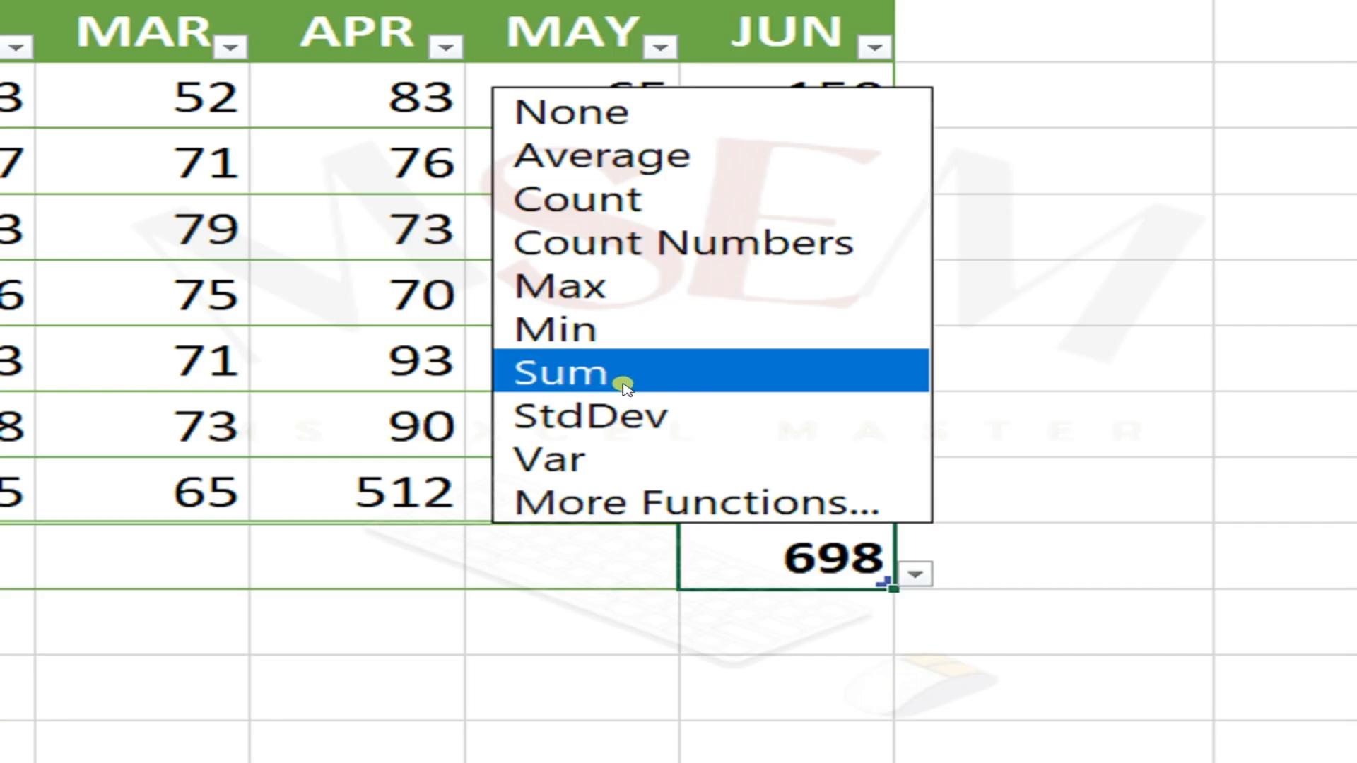
pyautogui.click(593, 384)
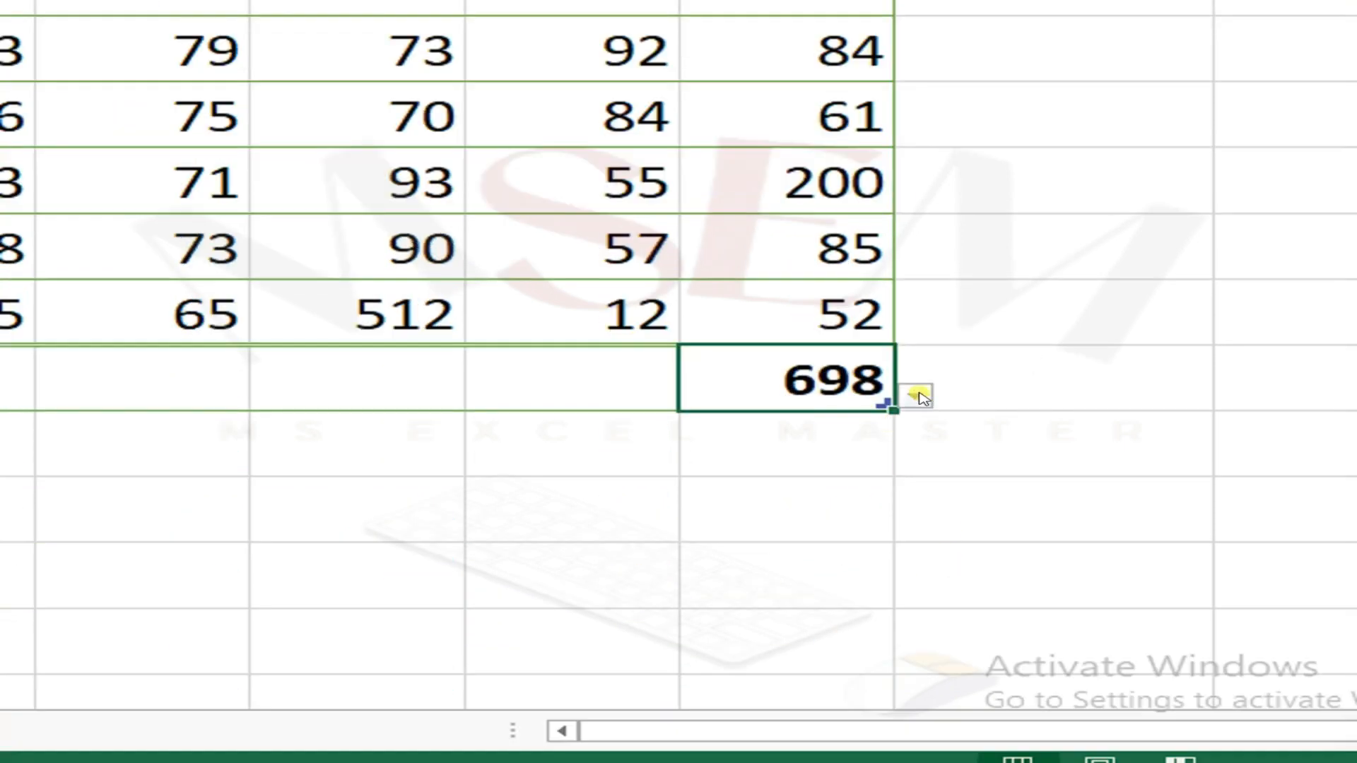
# Step: Change the JUN total's function to Max and check it against the entries in the table
pyautogui.click(918, 395)
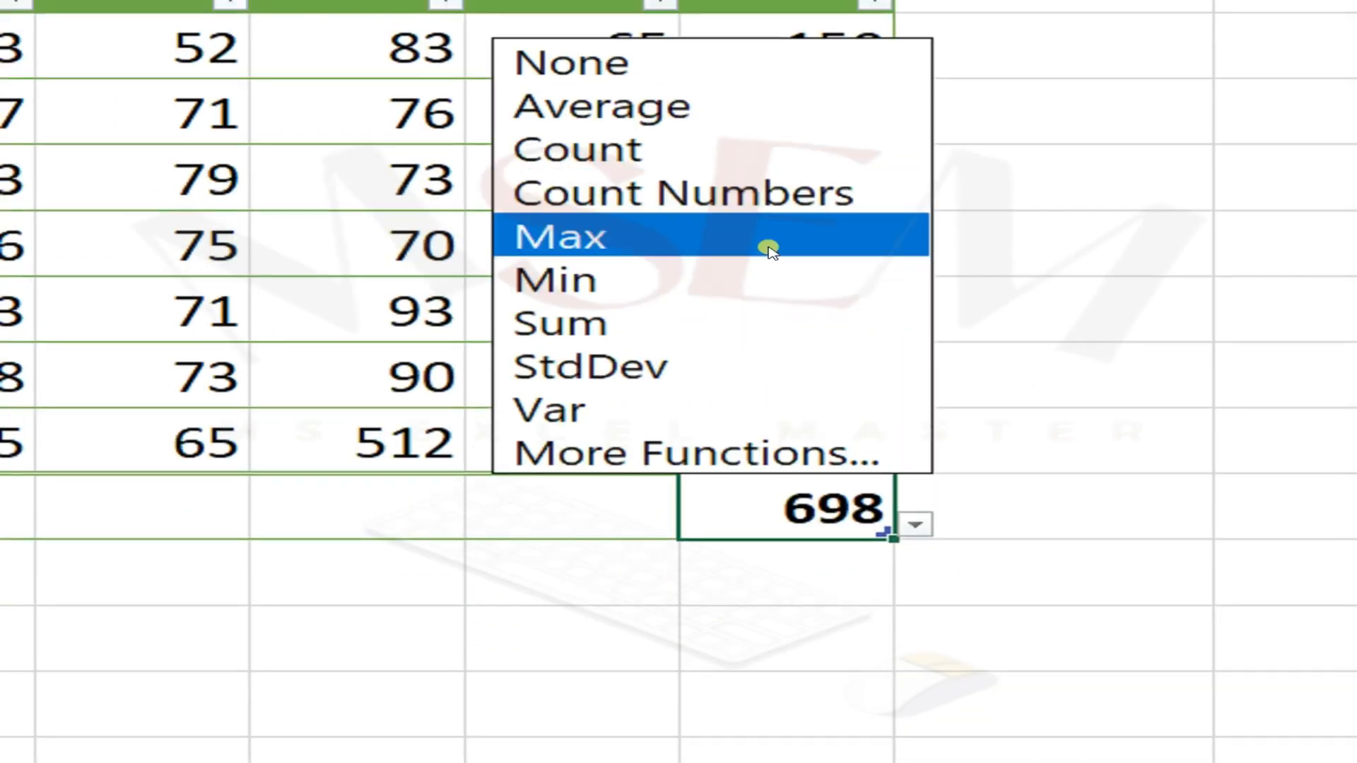
pyautogui.click(584, 245)
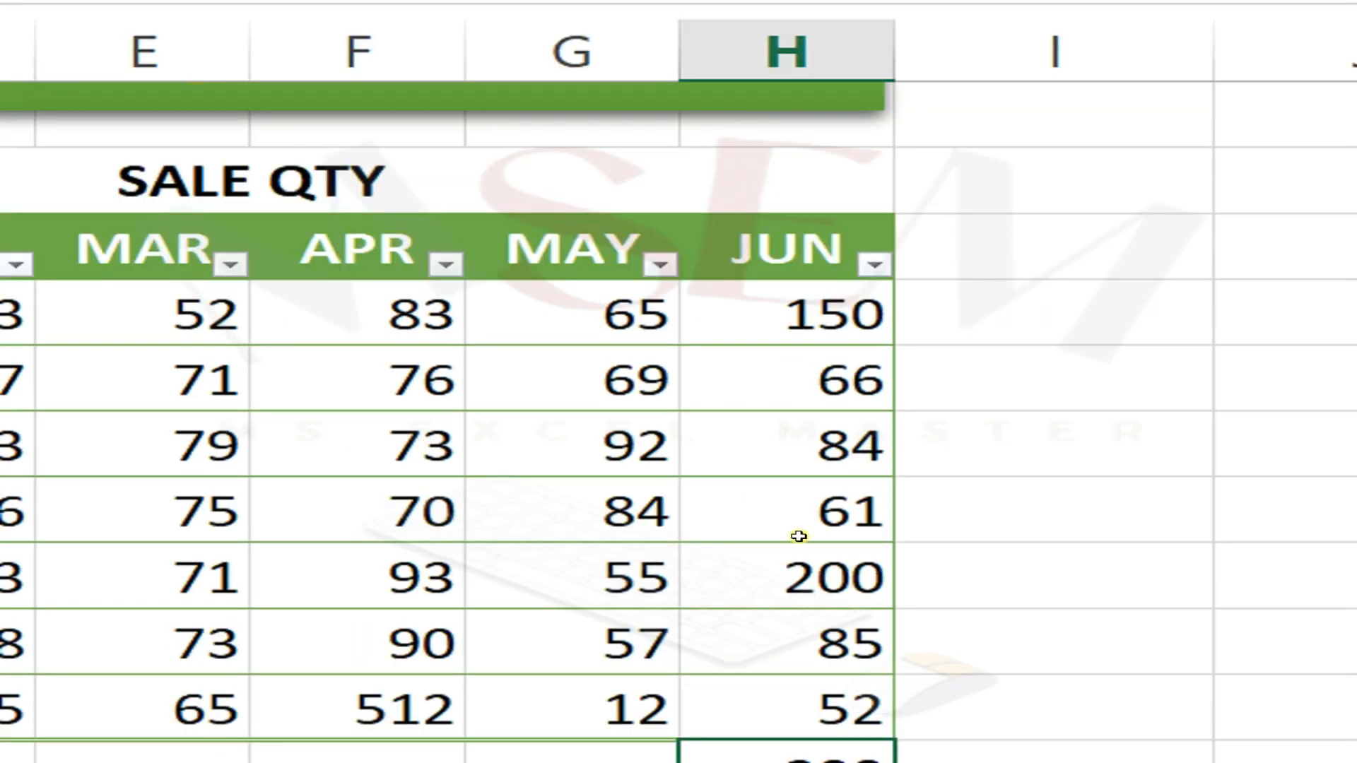
pyautogui.click(804, 314)
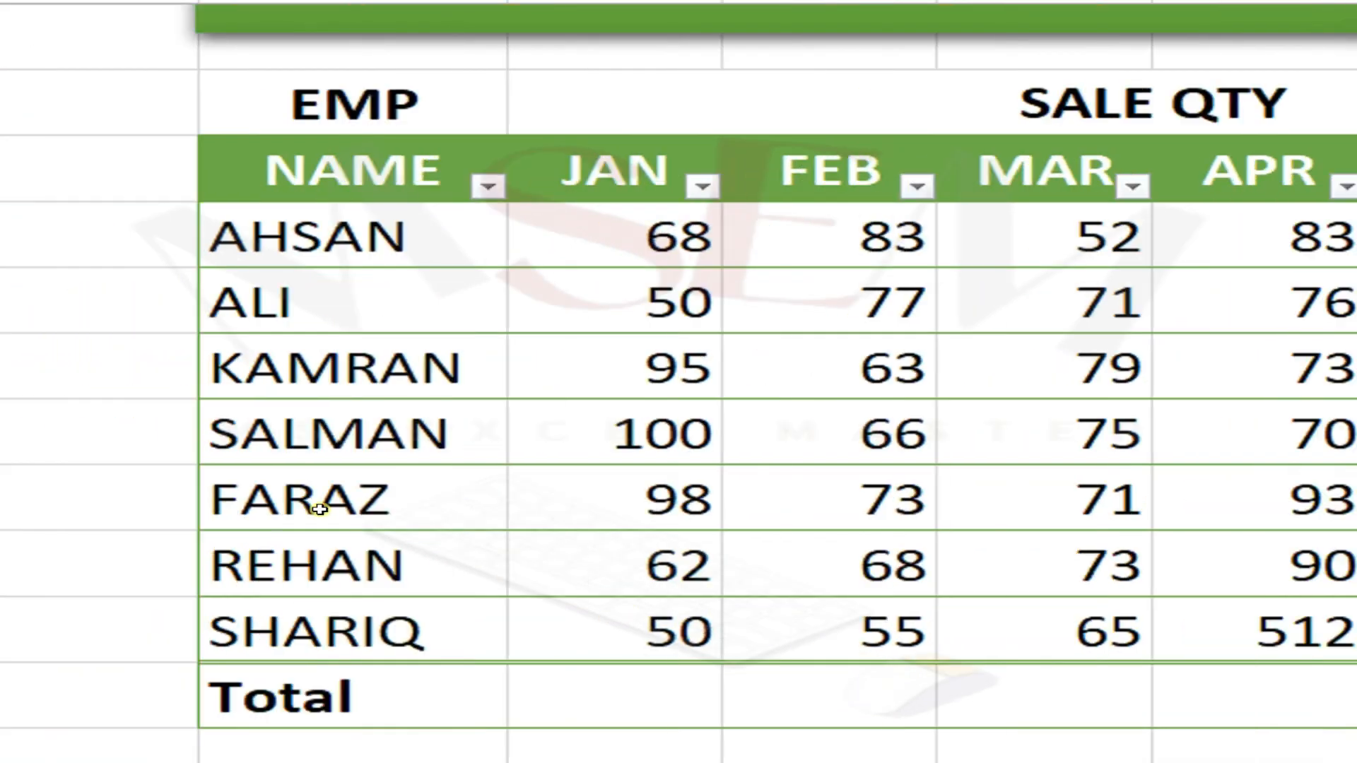
pyautogui.click(330, 506)
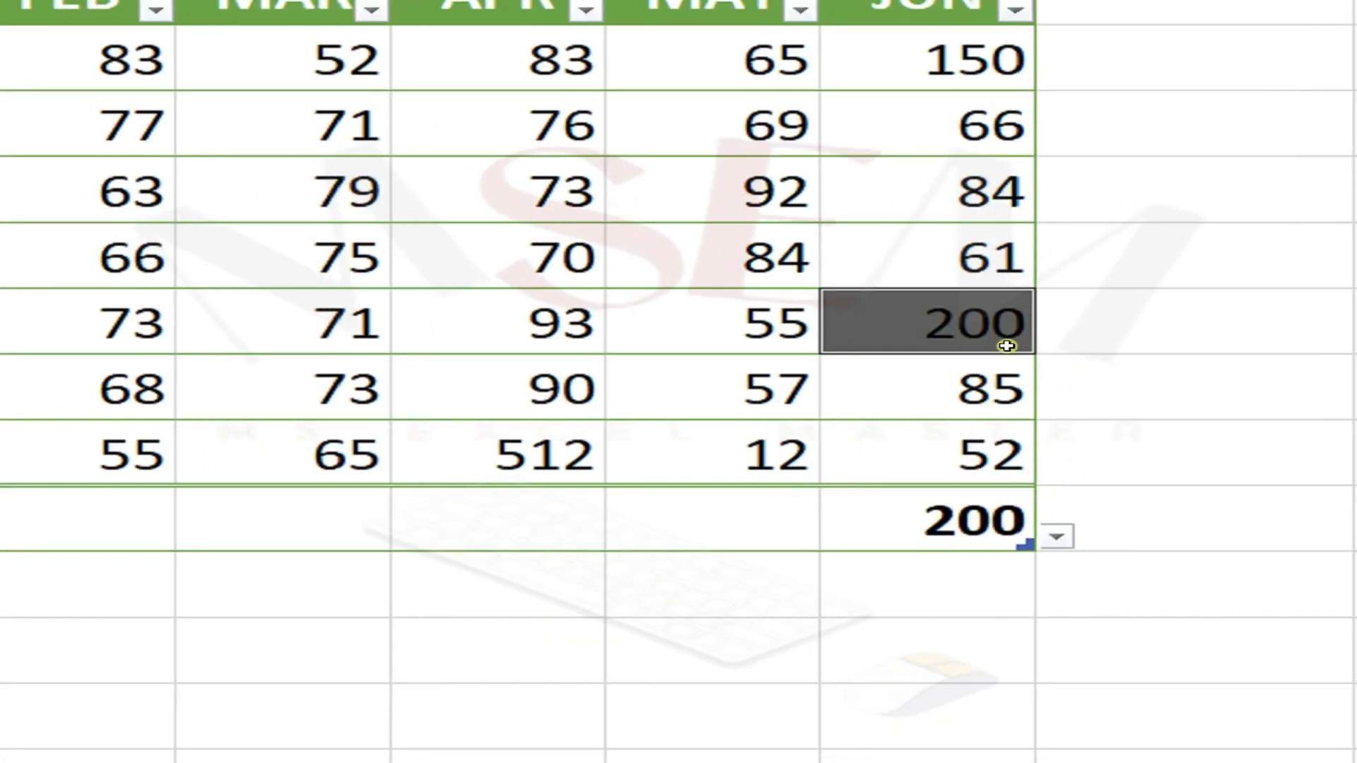
pyautogui.click(957, 390)
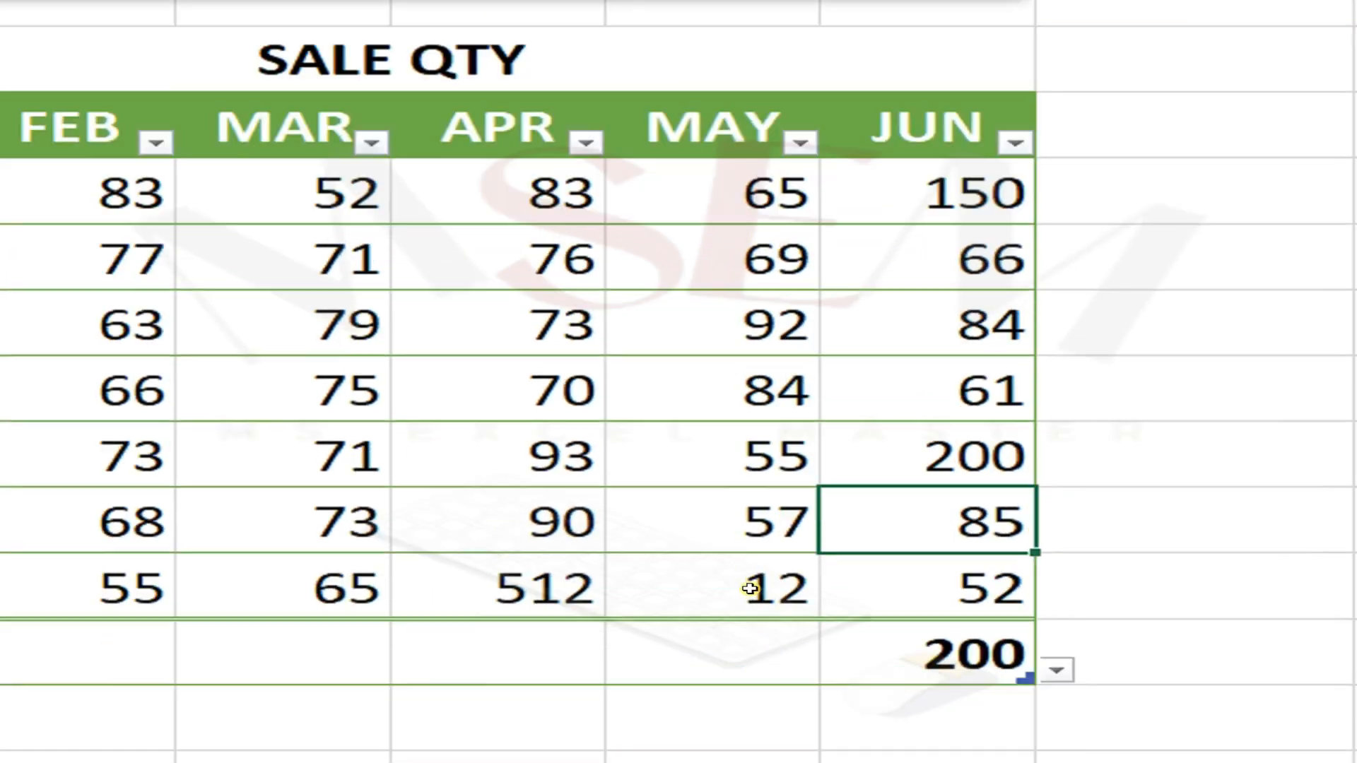
# Step: Set the MAY column's cell in the total row to Sum
pyautogui.click(752, 509)
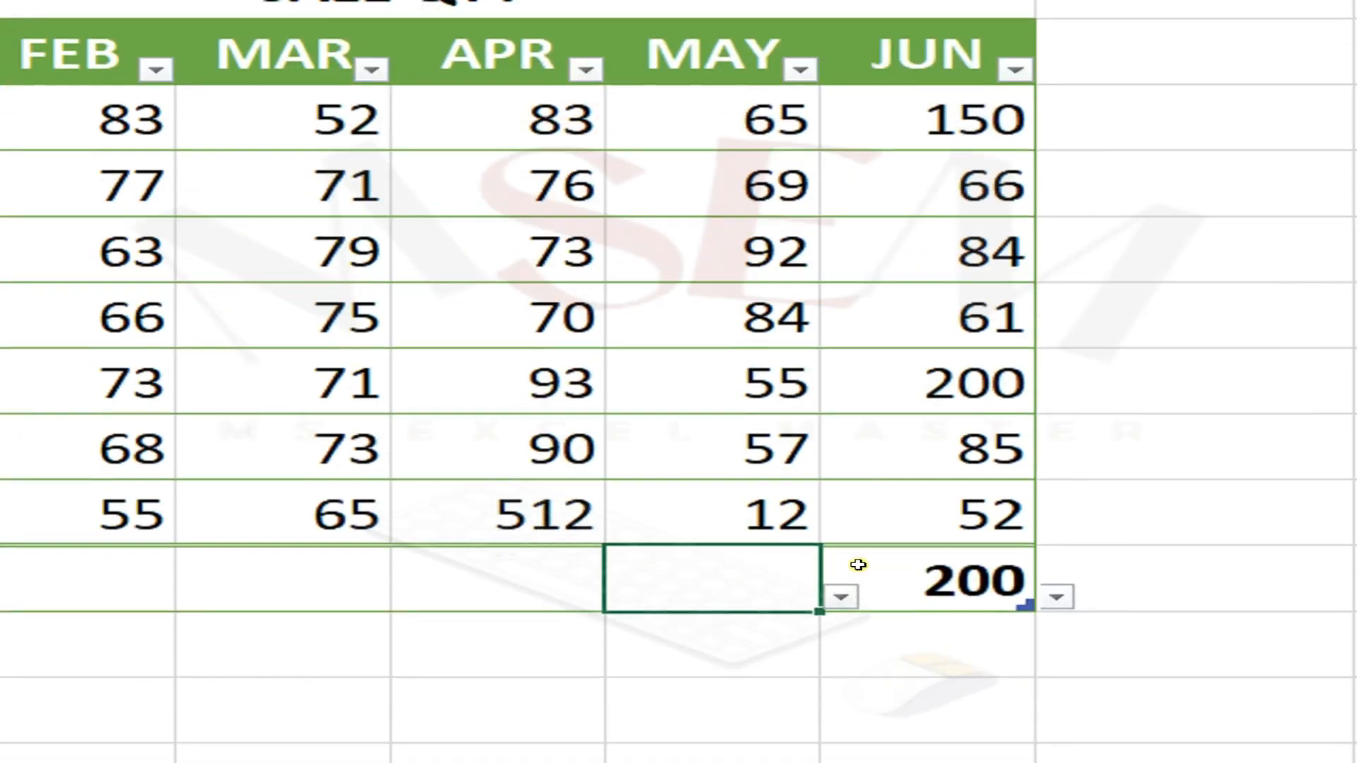
pyautogui.click(840, 593)
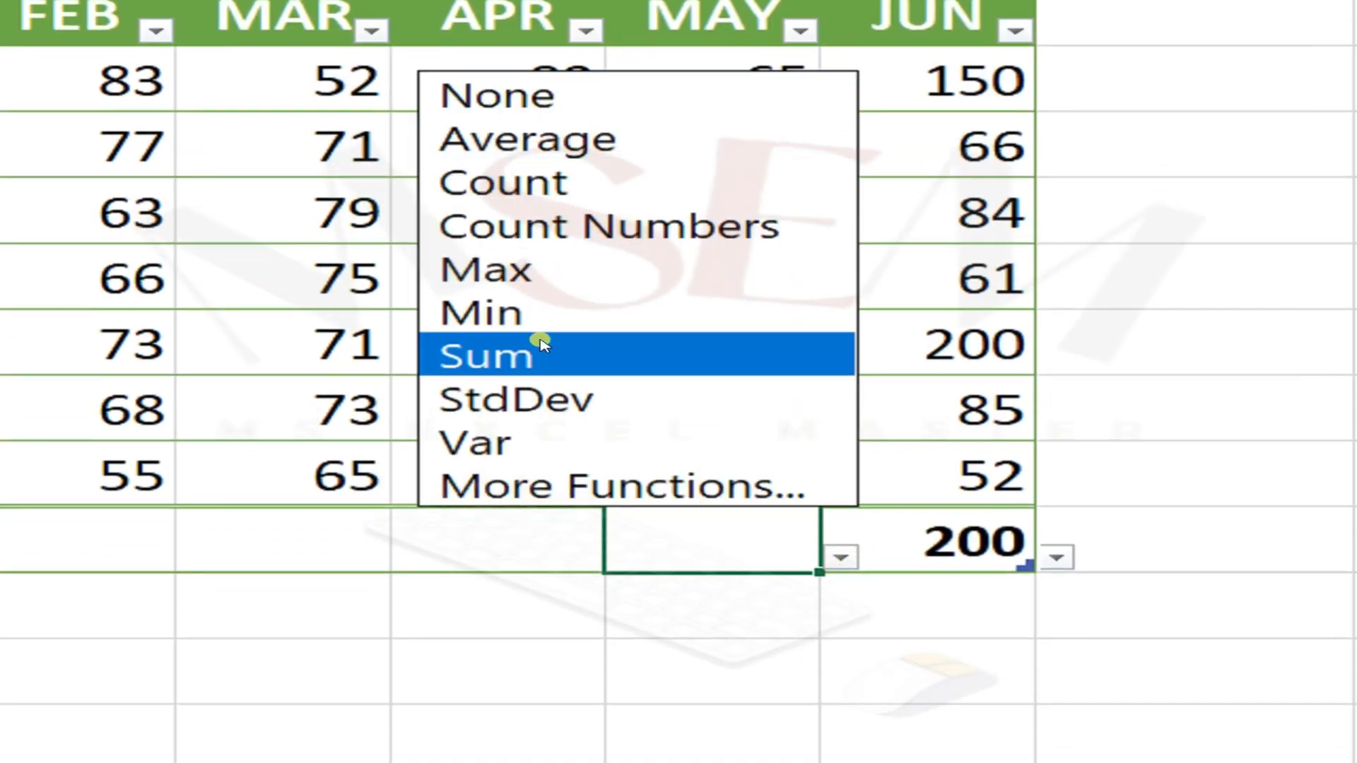
pyautogui.click(526, 373)
# Step: Set the APR column's total to a count, and select the APR entries in rows 7 to 13 to verify it
pyautogui.click(530, 530)
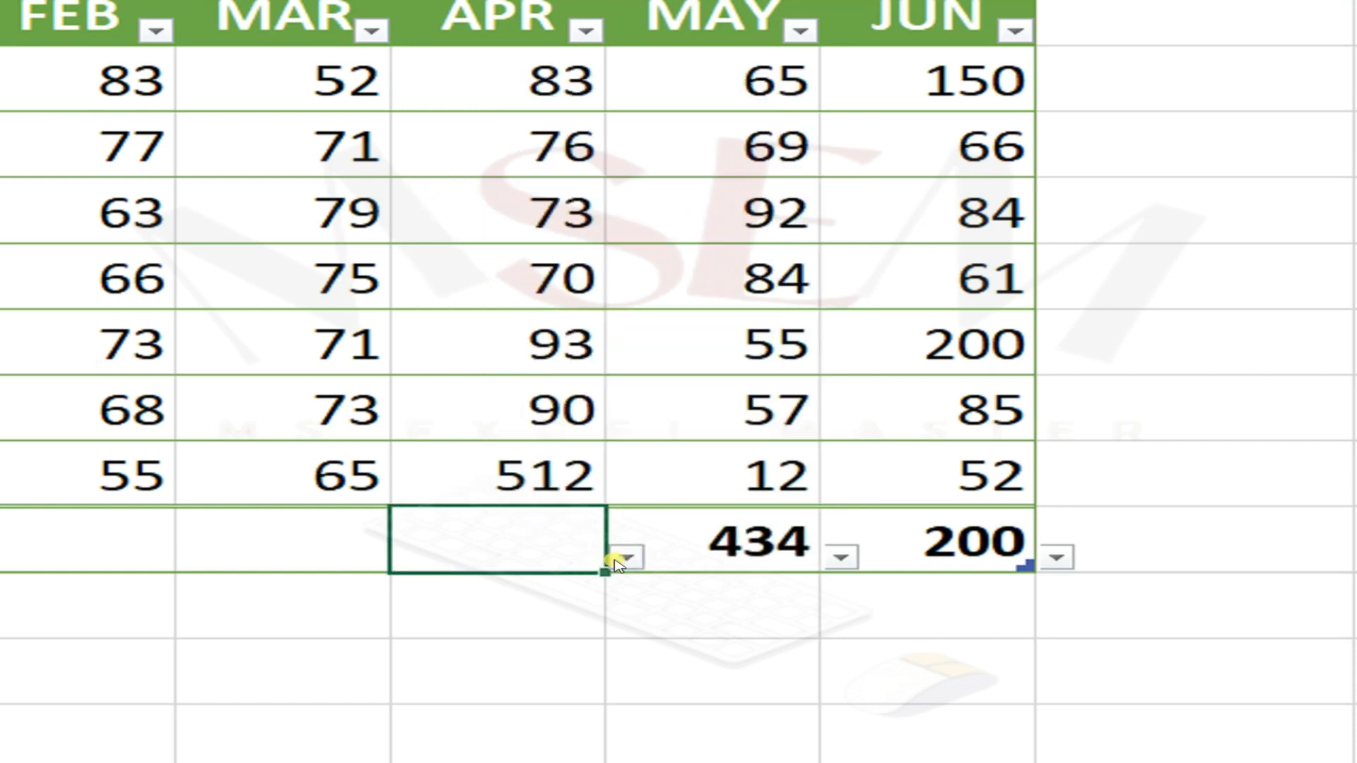
pyautogui.click(627, 561)
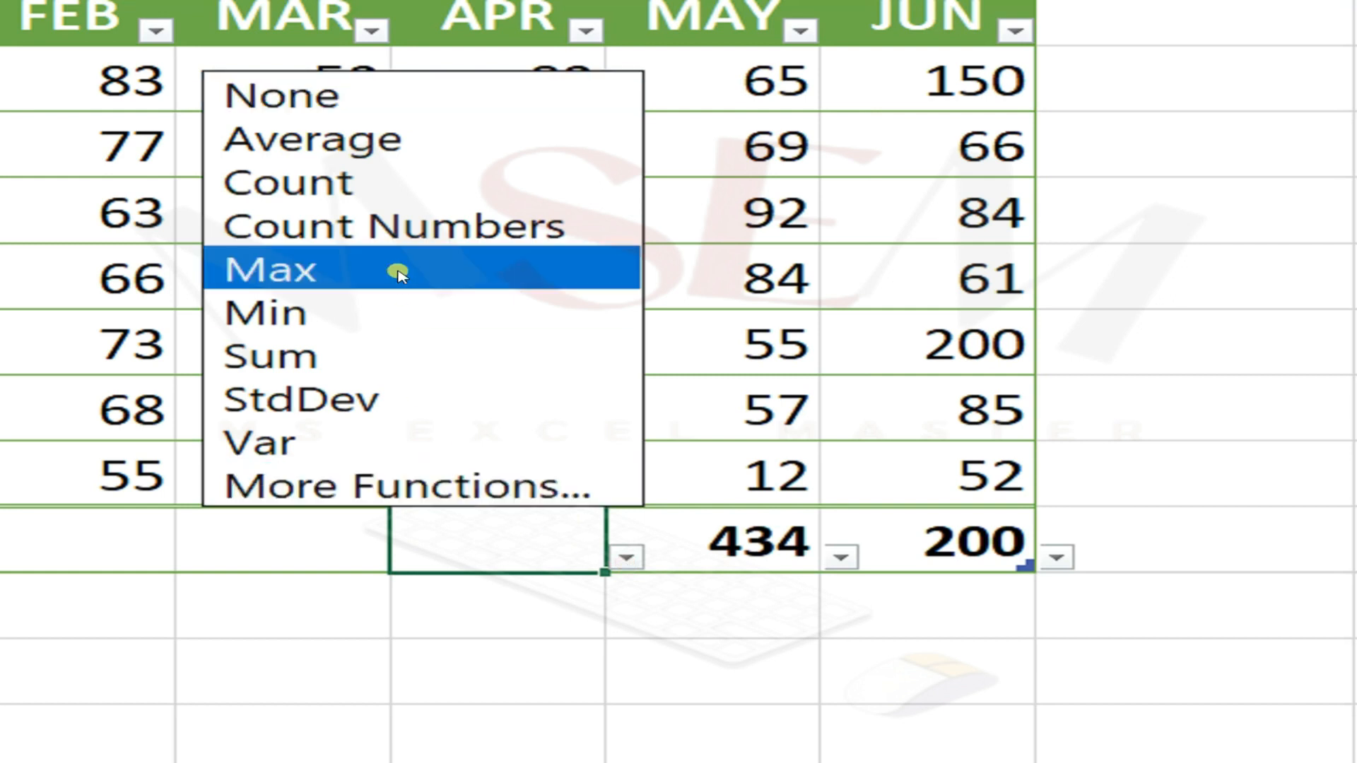
pyautogui.click(367, 212)
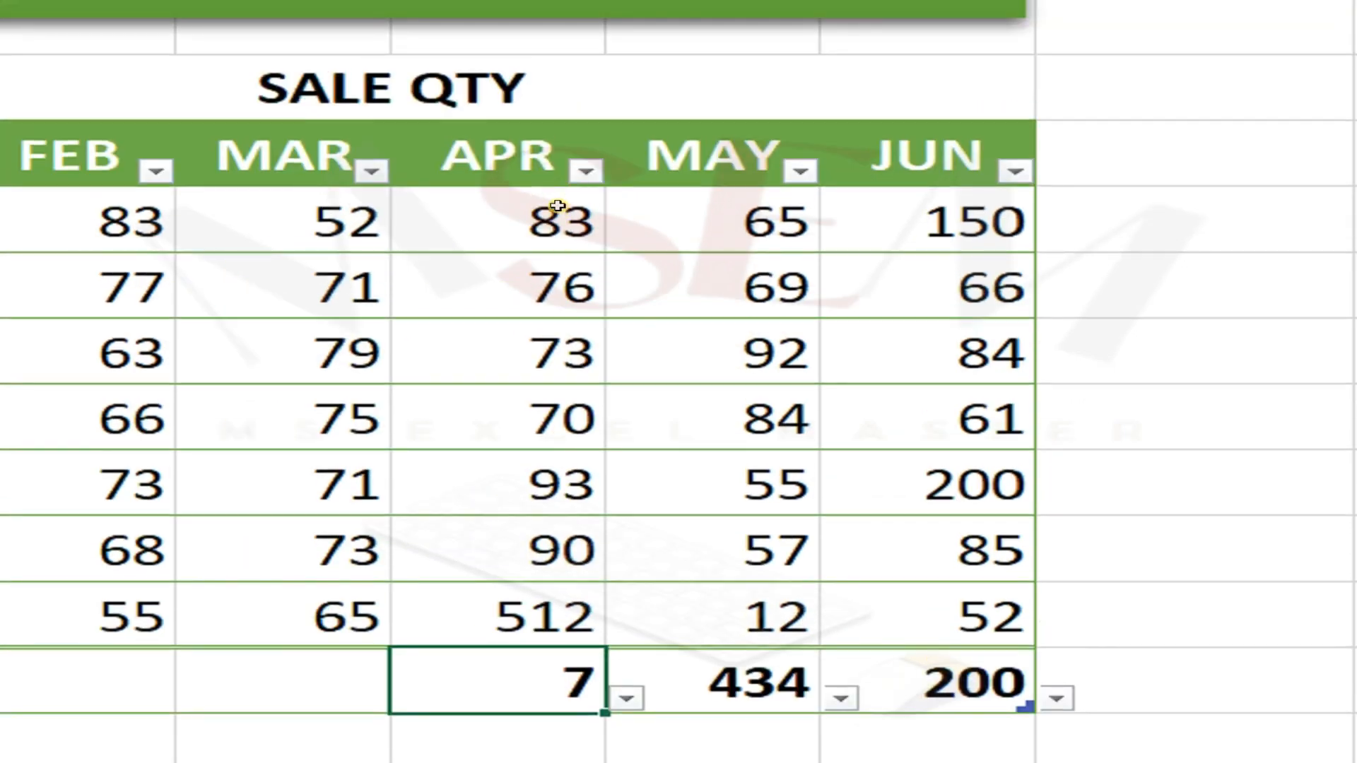
pyautogui.moveTo(558, 206); pyautogui.dragTo(576, 597)
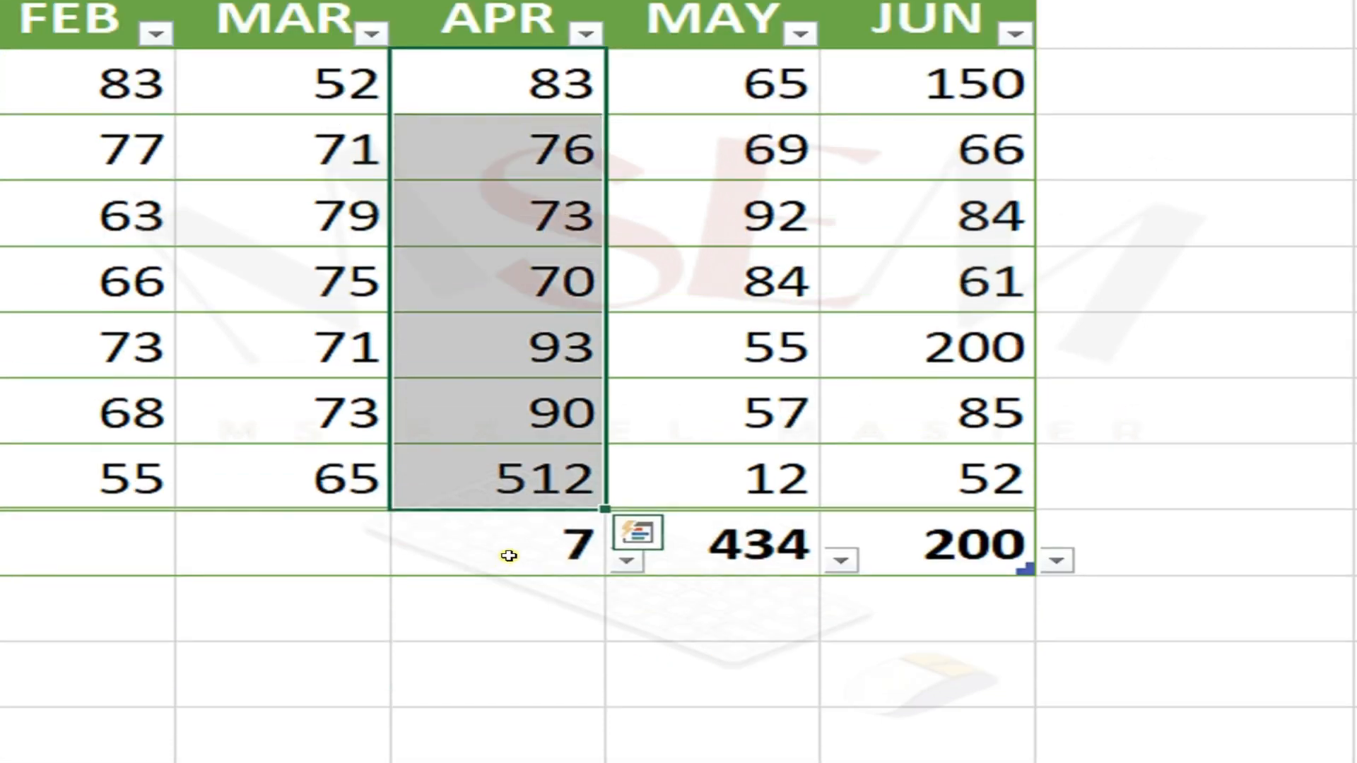
pyautogui.click(515, 557)
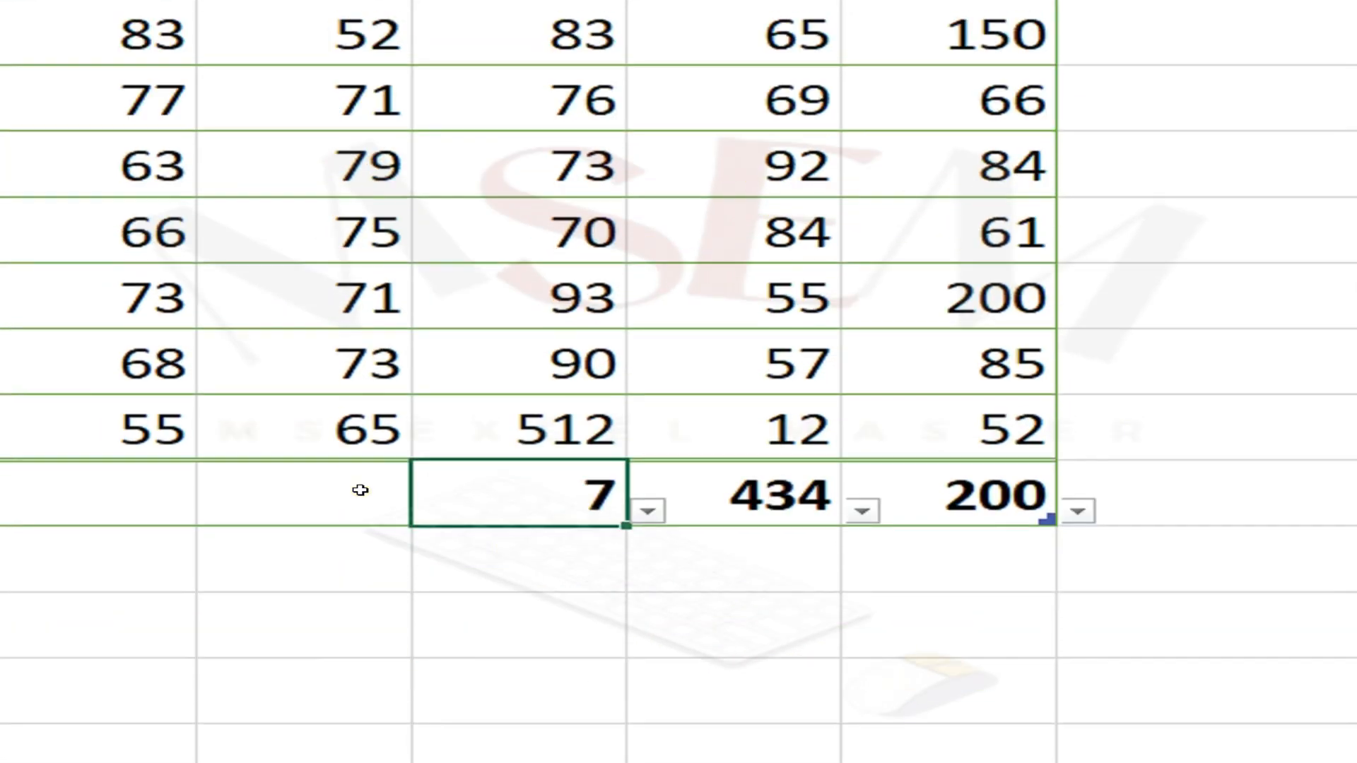
# Step: Set the MAR column's cell in the total row to Min
pyautogui.click(360, 490)
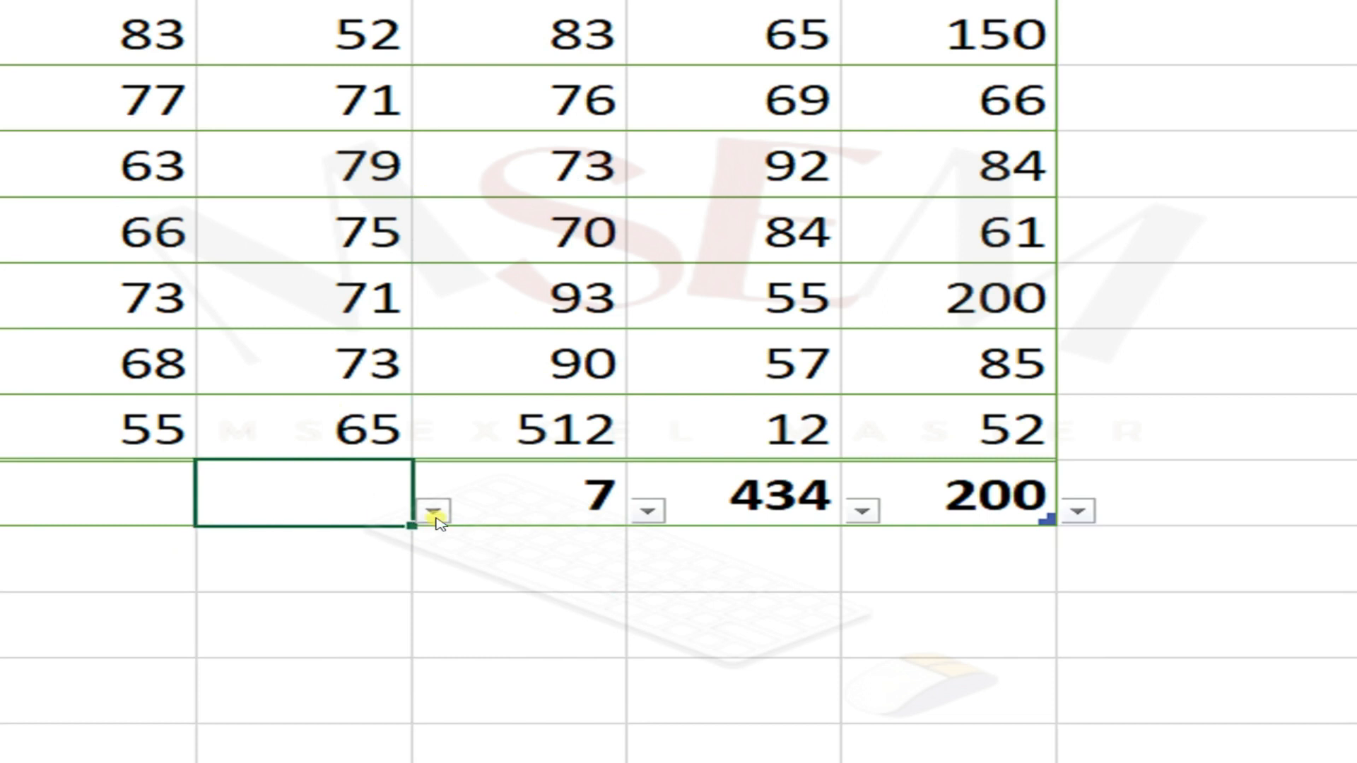
pyautogui.click(434, 512)
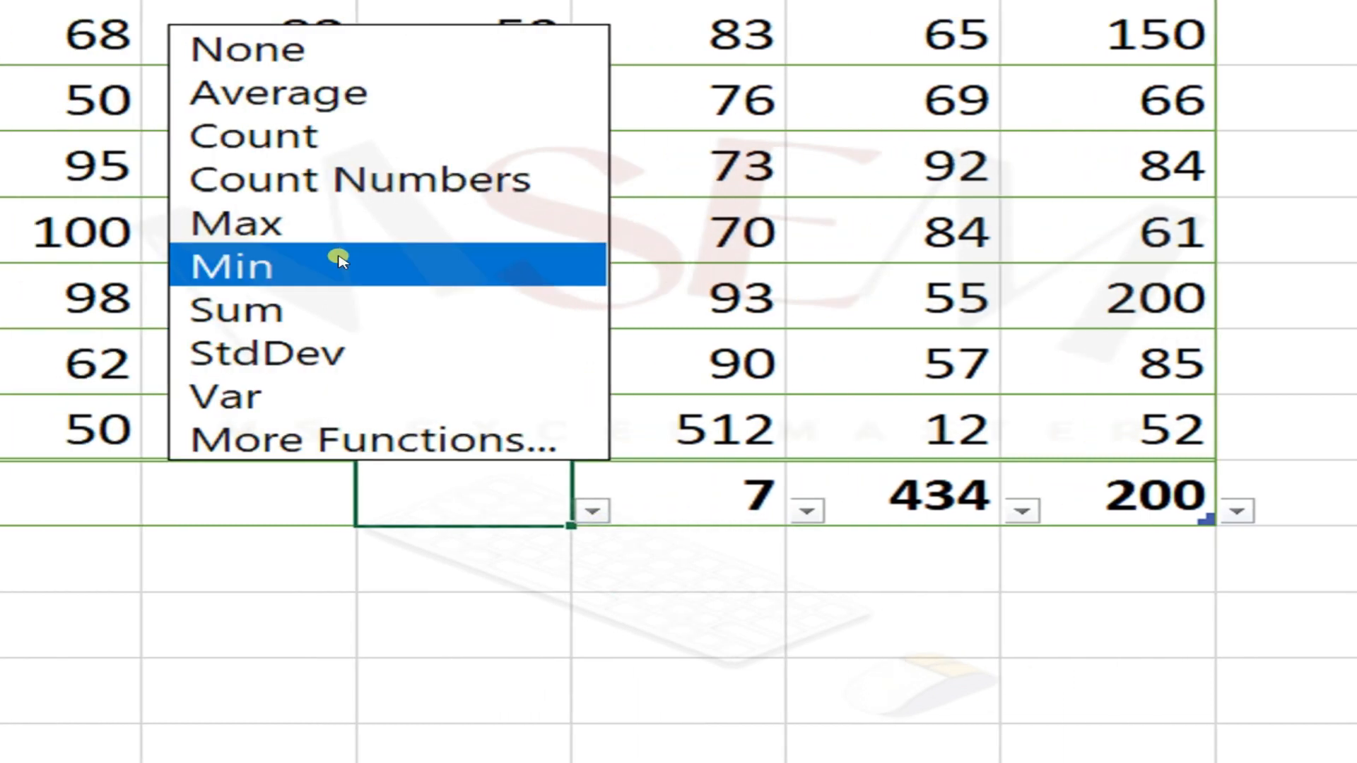
pyautogui.click(339, 270)
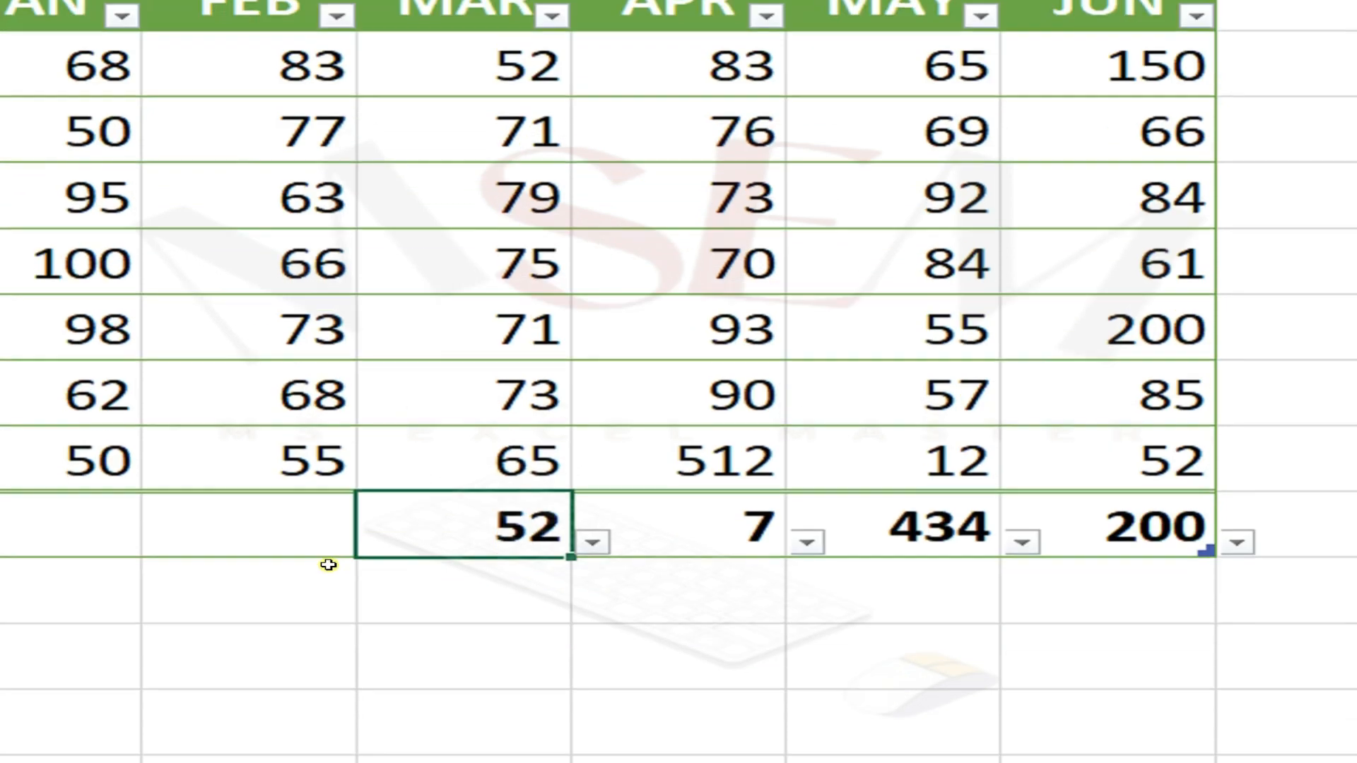
# Step: Set the FEB column's cell in the total row to Count Numbers and the JAN column's cell to Average
pyautogui.click(247, 629)
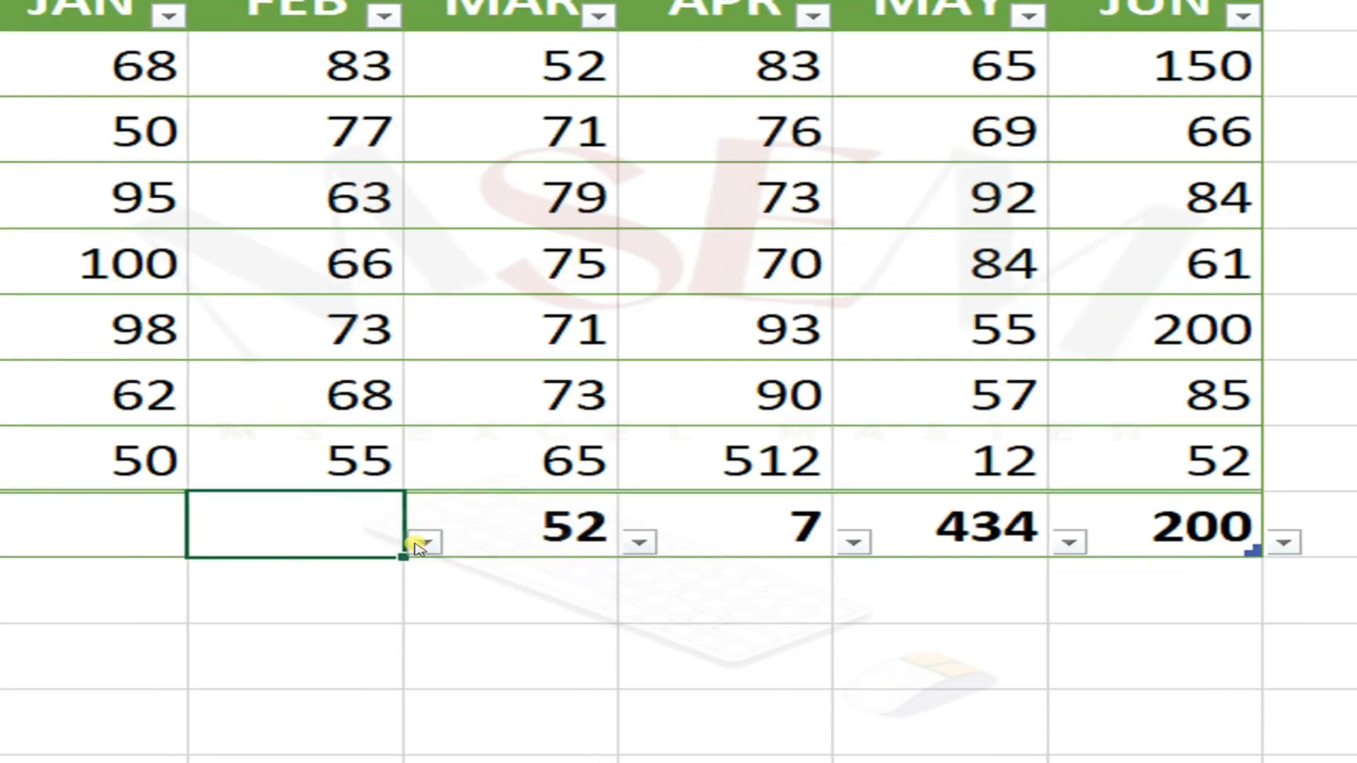
pyautogui.click(378, 646)
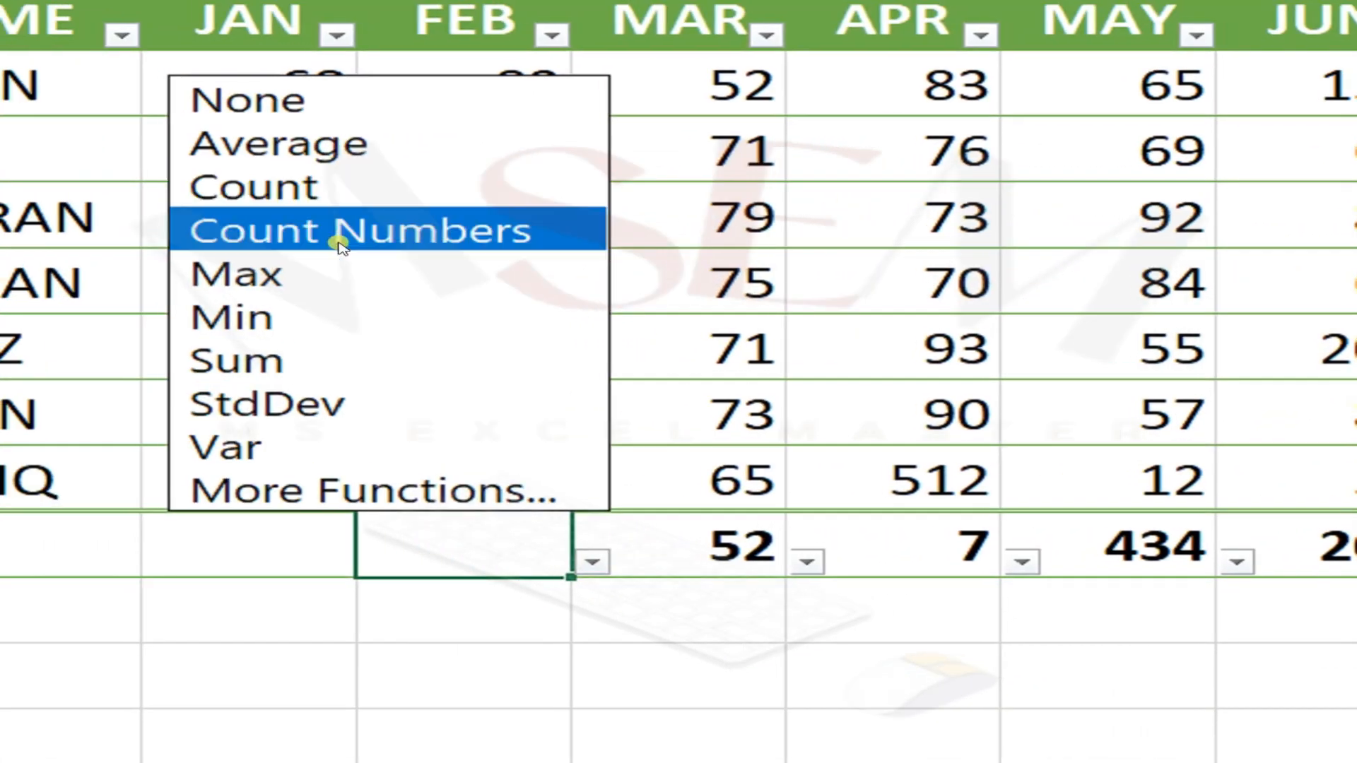
pyautogui.click(177, 210)
pyautogui.click(349, 560)
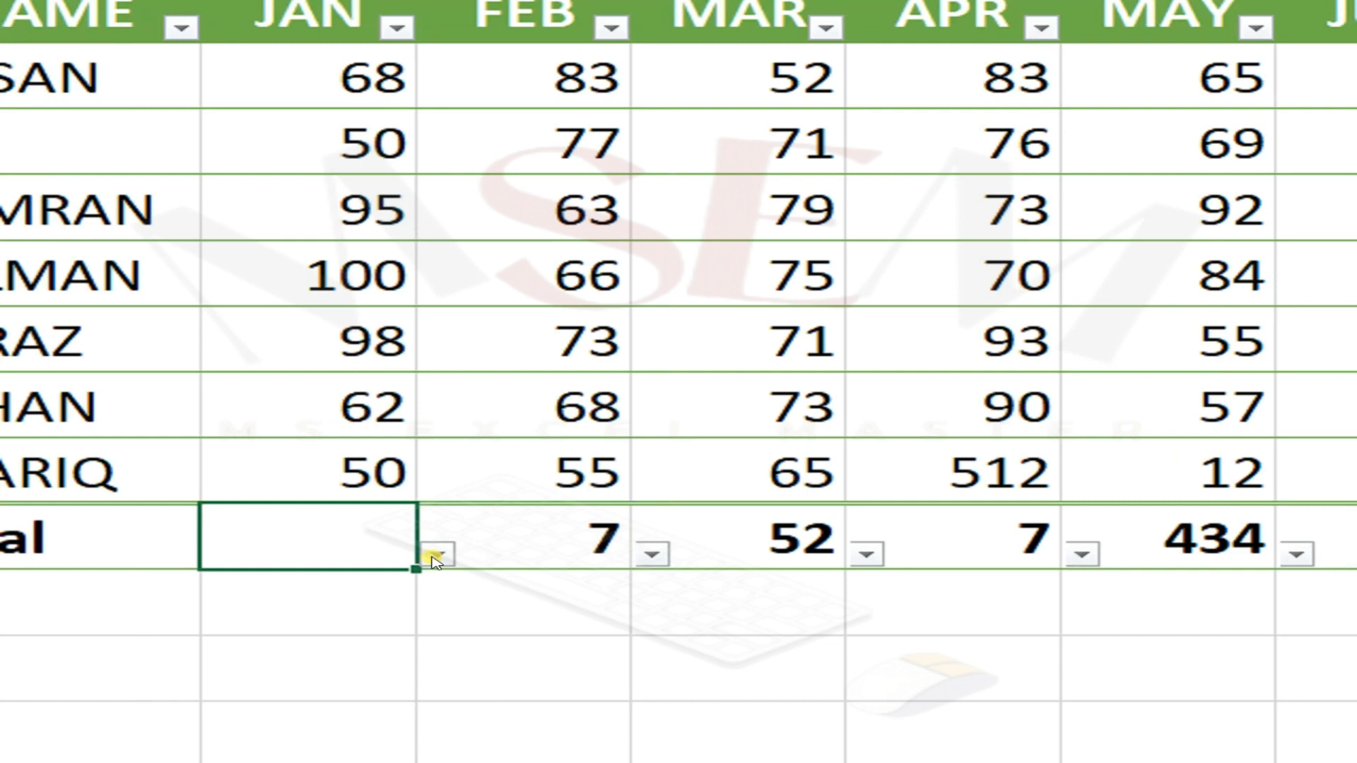
pyautogui.click(436, 558)
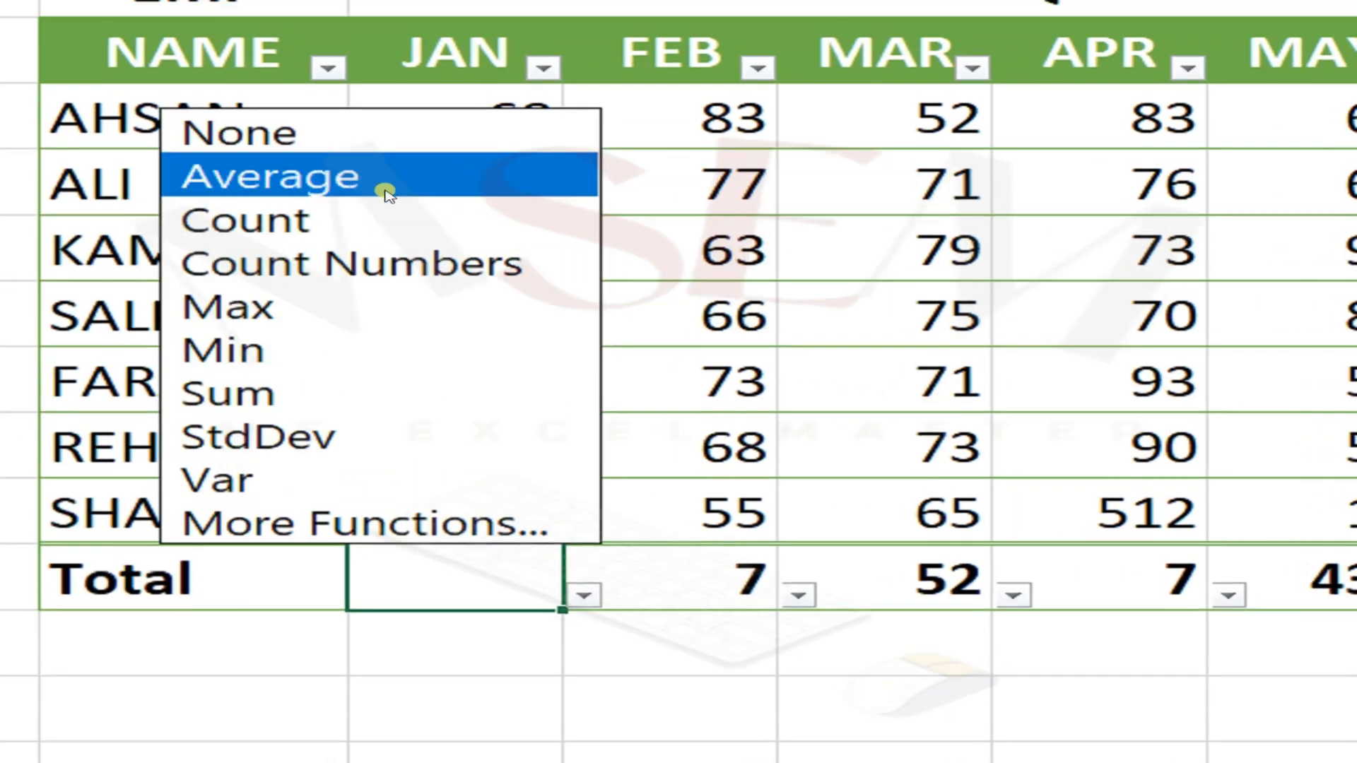
pyautogui.click(383, 143)
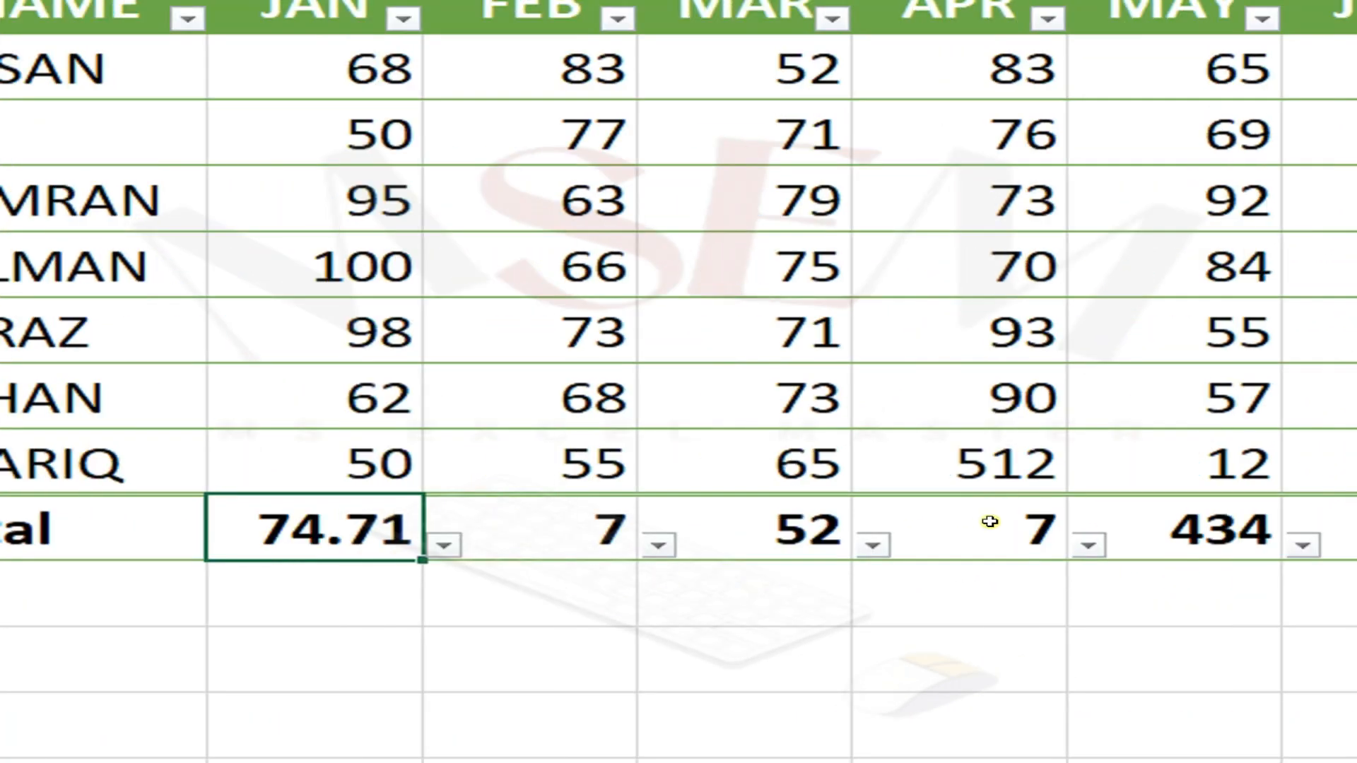
# Step: Inspect the SUBTOTAL formula in the MAY column's total cell and leave it without editing
pyautogui.click(1083, 540)
pyautogui.doubleClick(1083, 539)
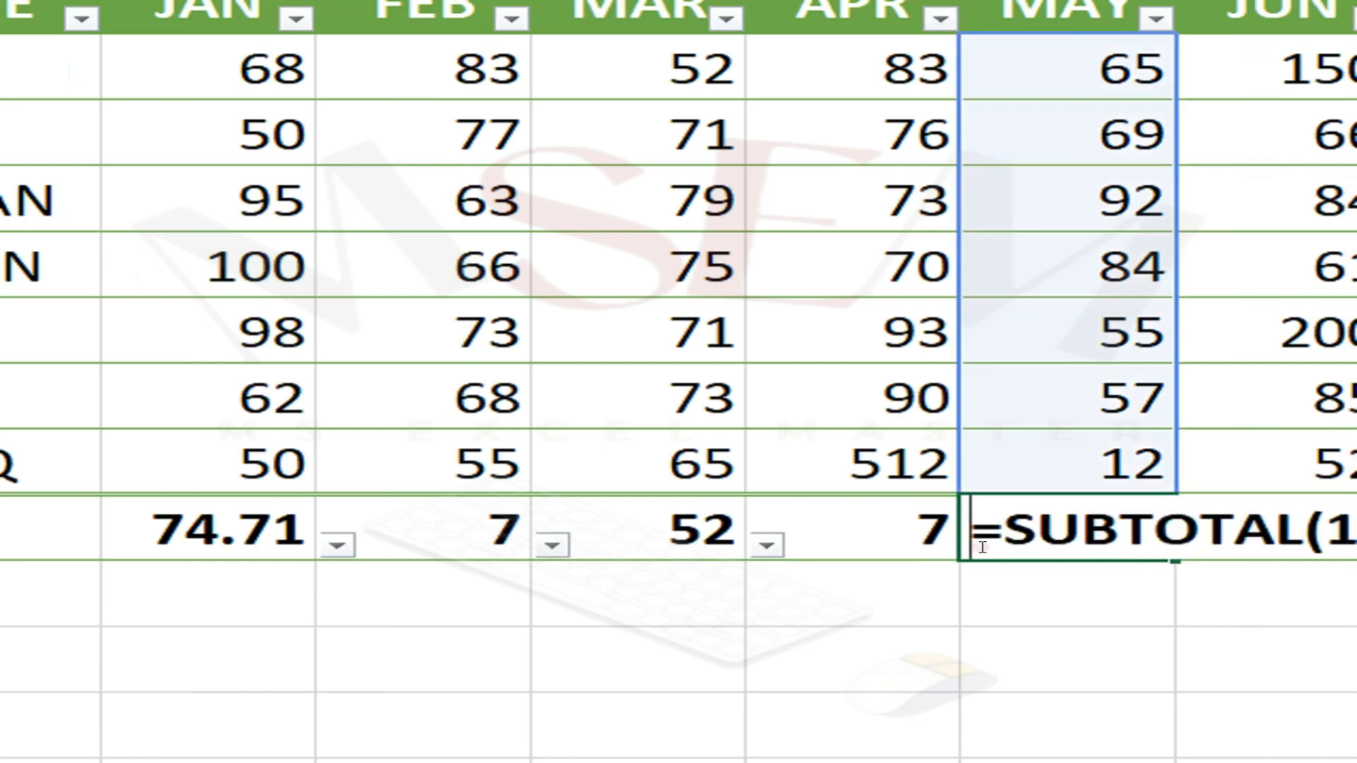
pyautogui.click(860, 535)
pyautogui.press('Escape')
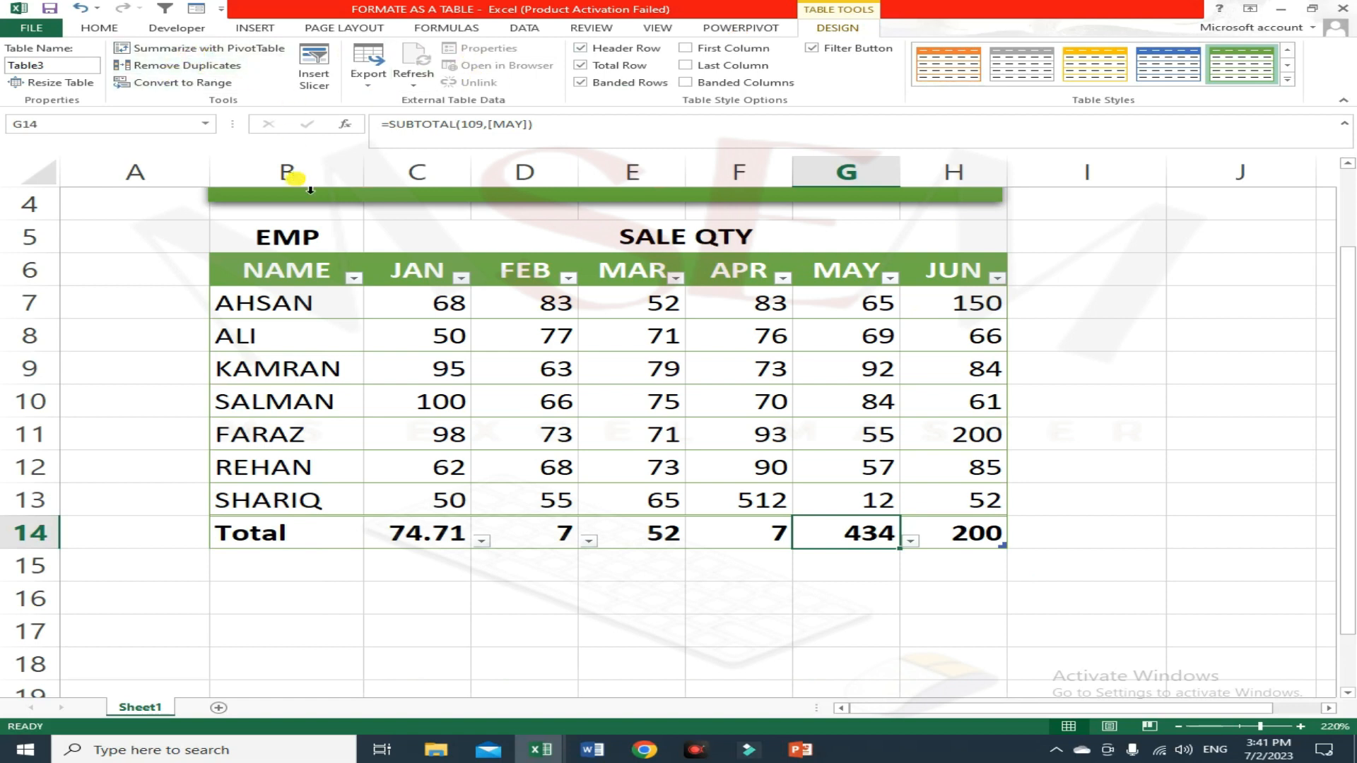
pyautogui.click(439, 395)
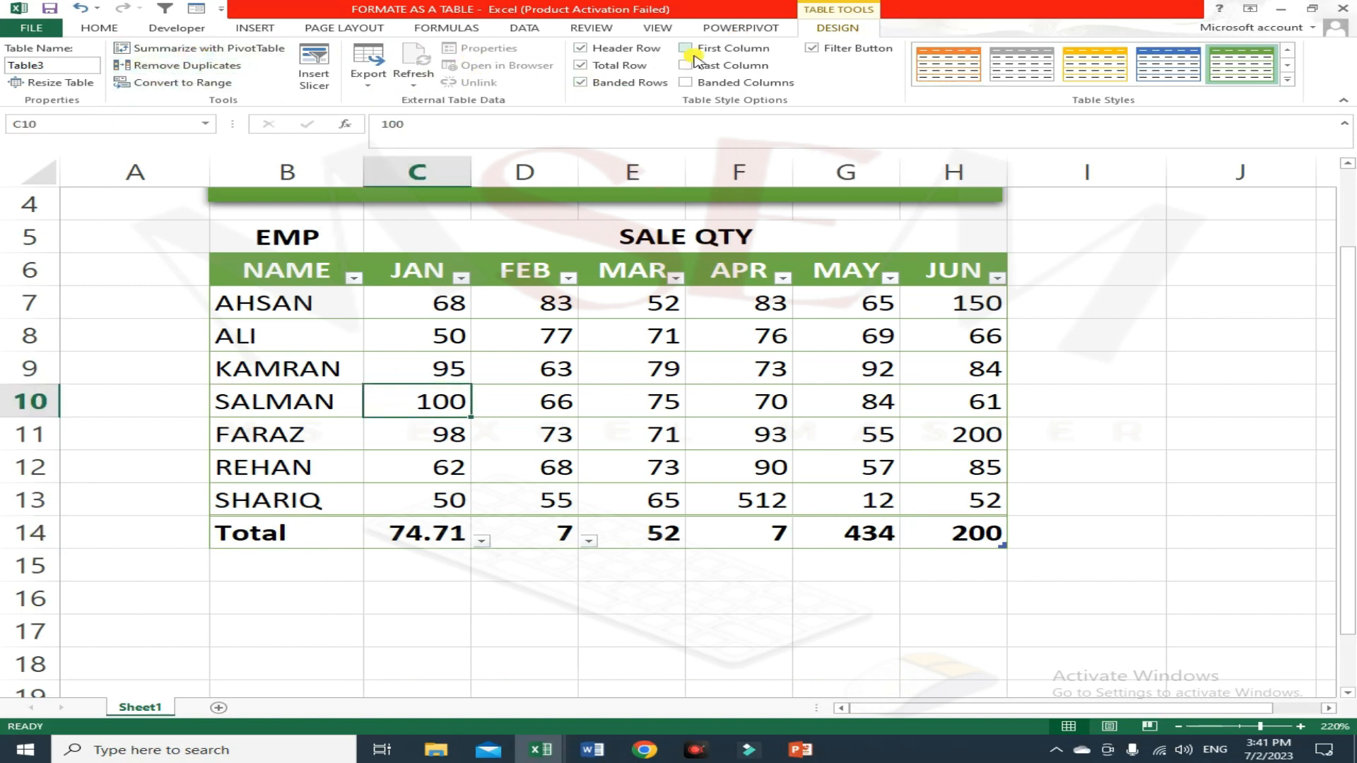
pyautogui.click(524, 340)
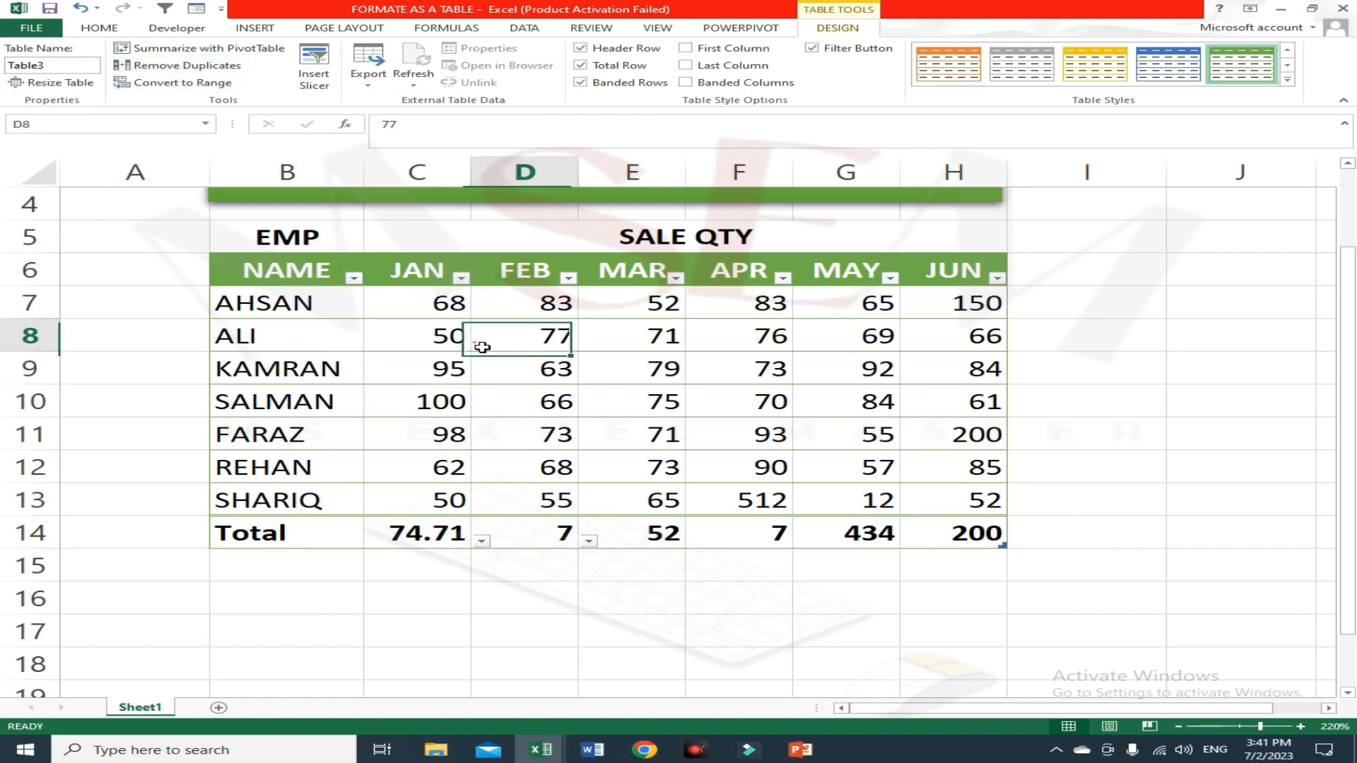
pyautogui.click(49, 65)
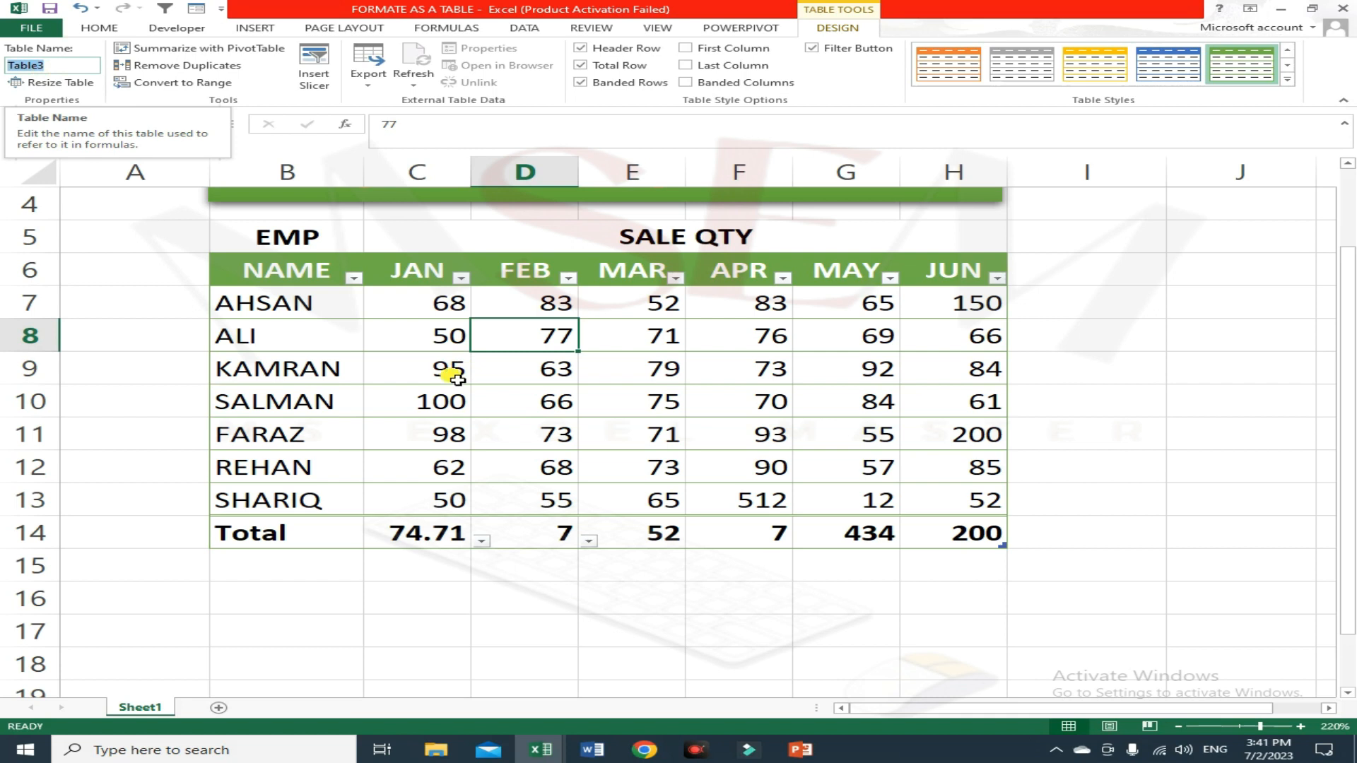
pyautogui.click(357, 365)
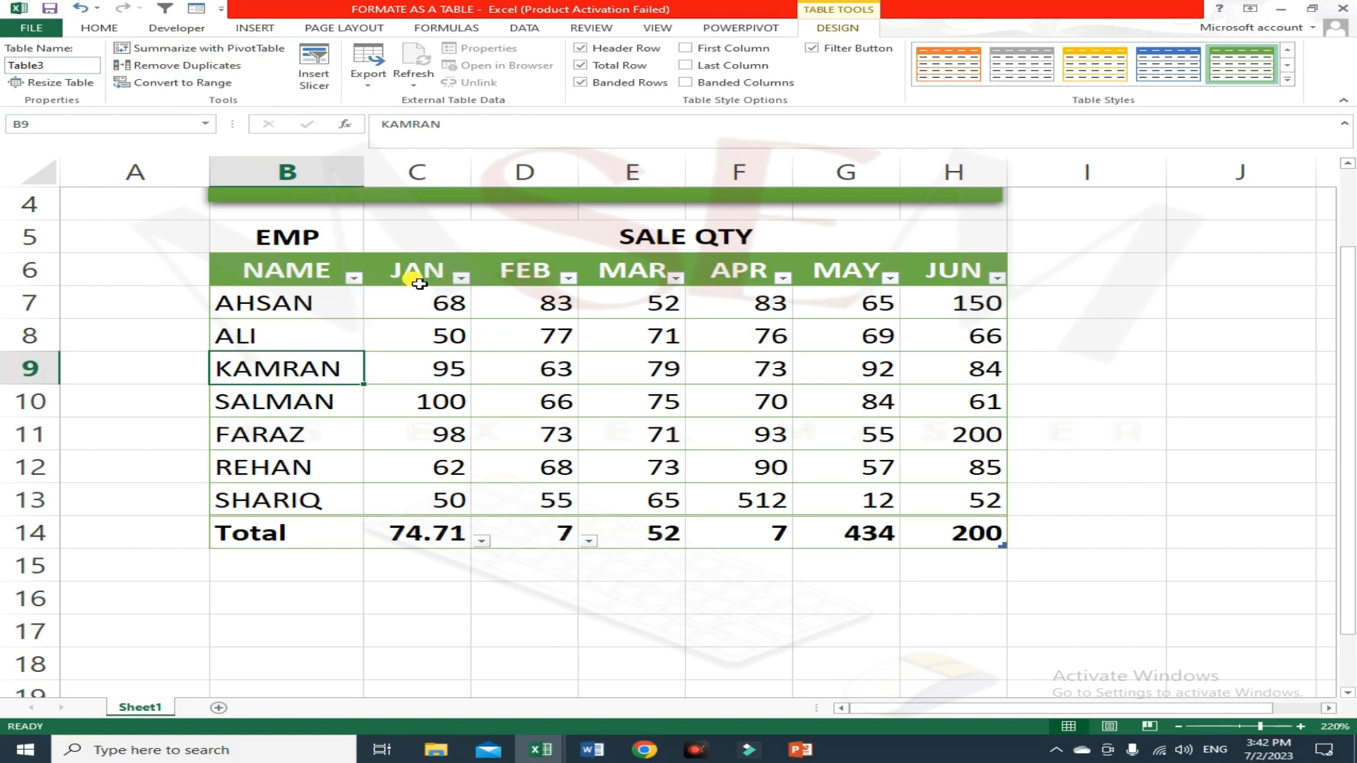
pyautogui.click(488, 379)
# Step: Filter the NAME column to show only the employees in rows 9 and 10
pyautogui.click(354, 278)
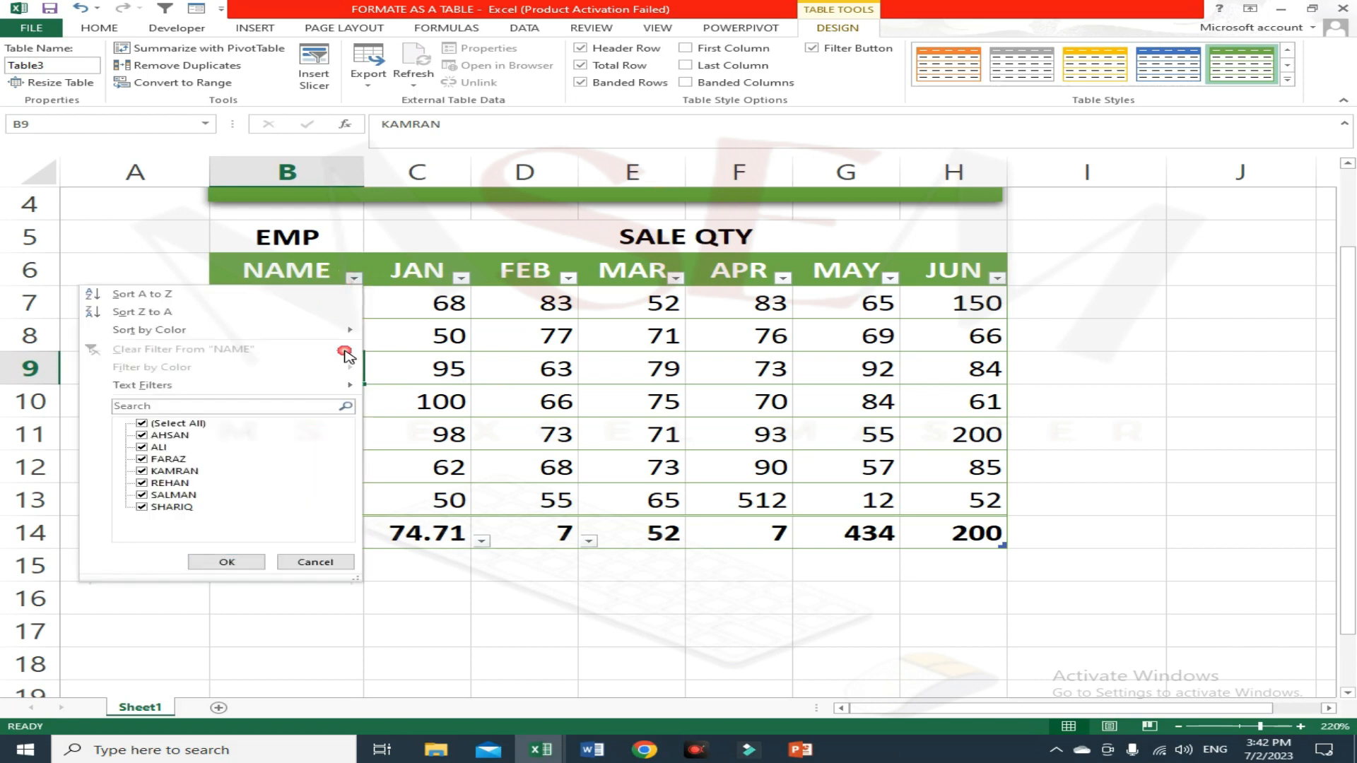
pyautogui.click(174, 424)
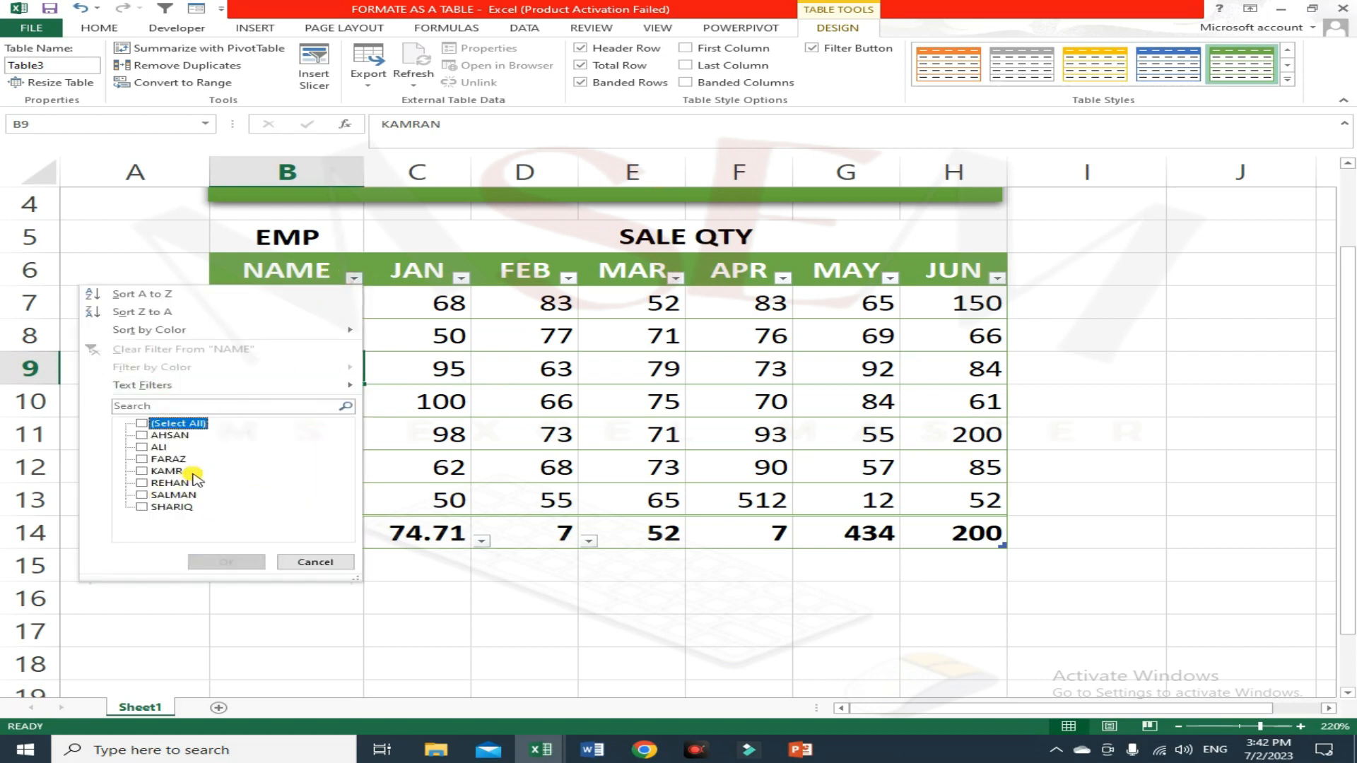
pyautogui.click(169, 472)
pyautogui.click(190, 496)
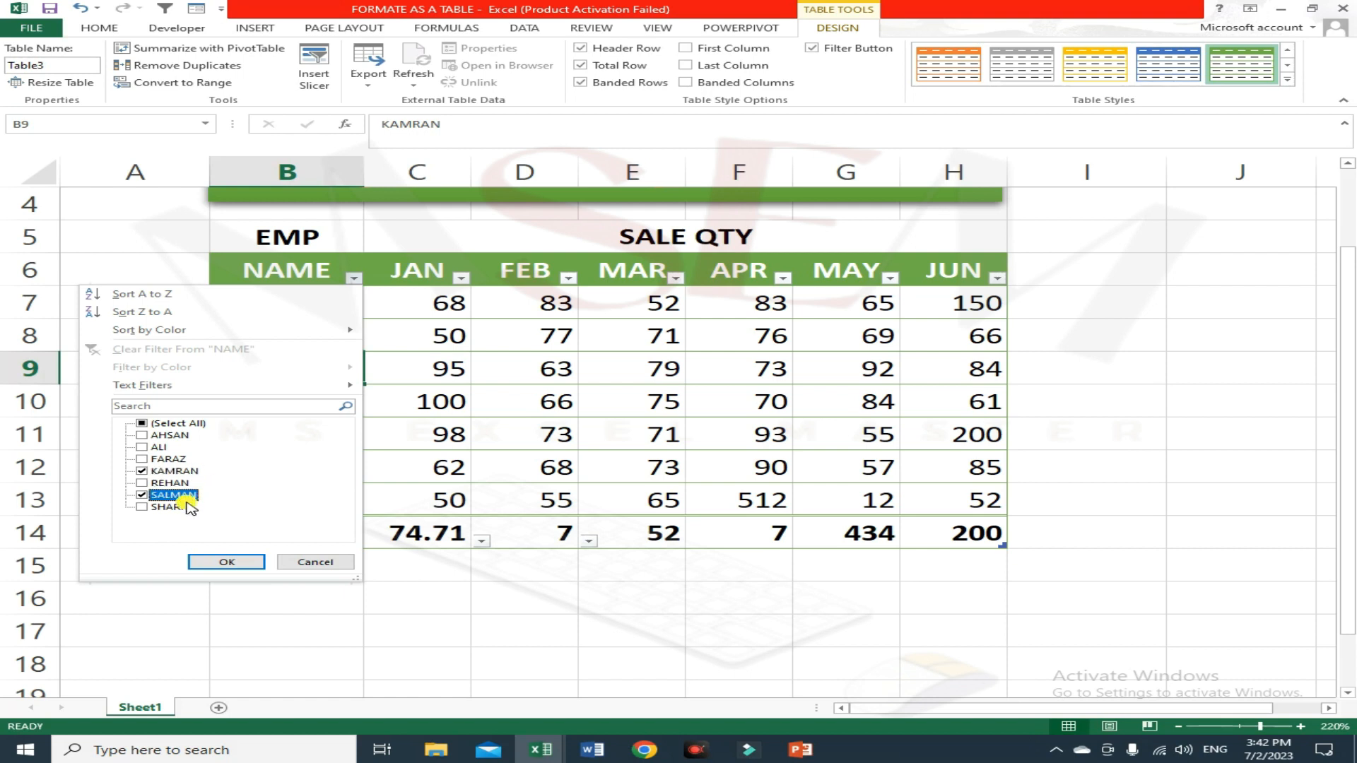
pyautogui.click(241, 563)
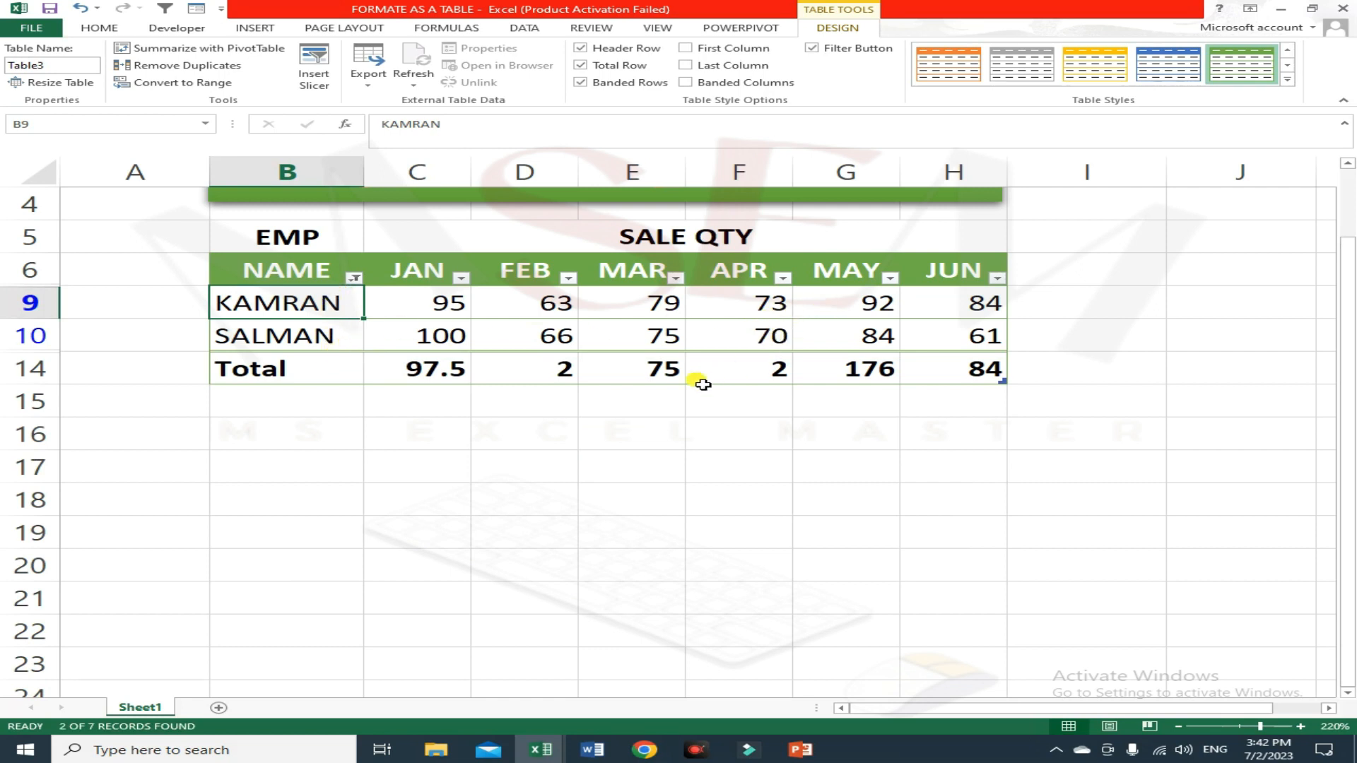
# Step: Change the JUN column's total to Sum and select the JUN entries in rows 9 and 10 to verify it
pyautogui.click(979, 377)
pyautogui.click(1017, 377)
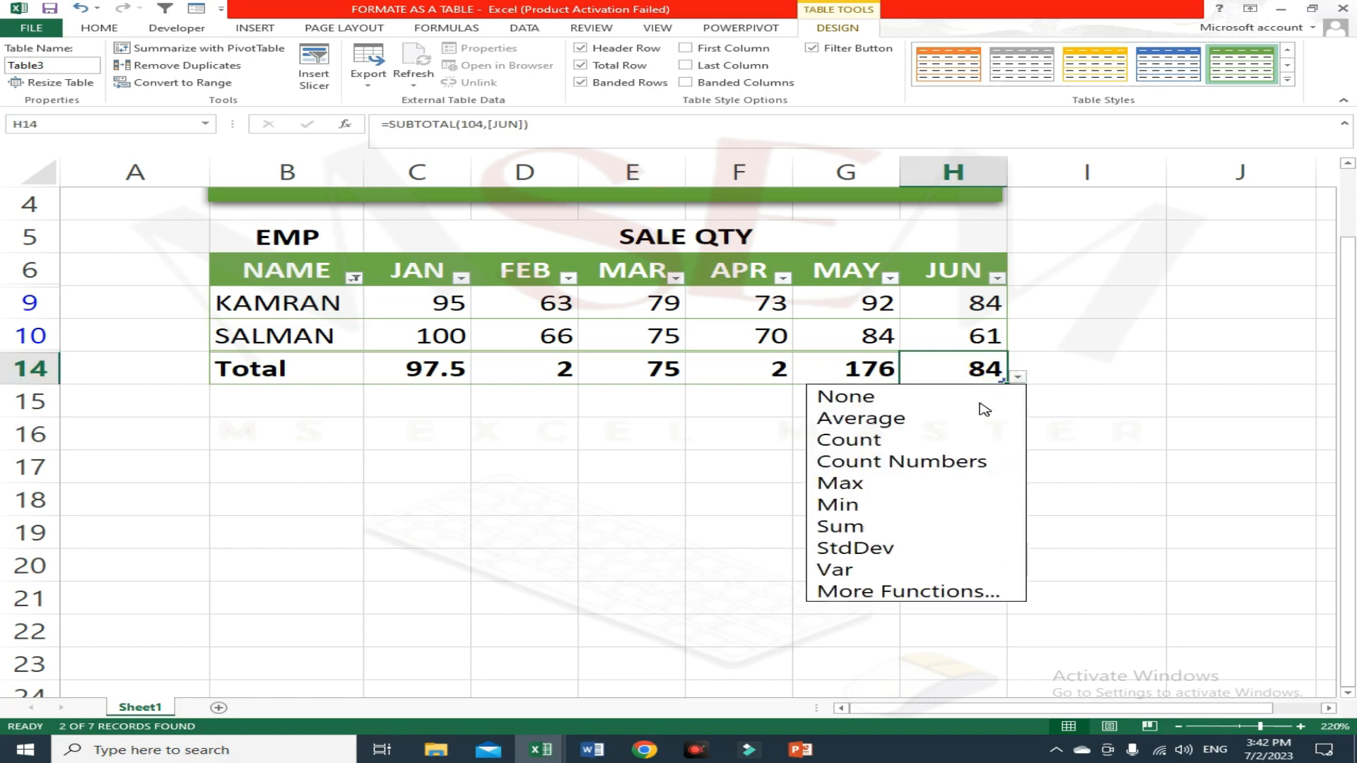
pyautogui.click(878, 527)
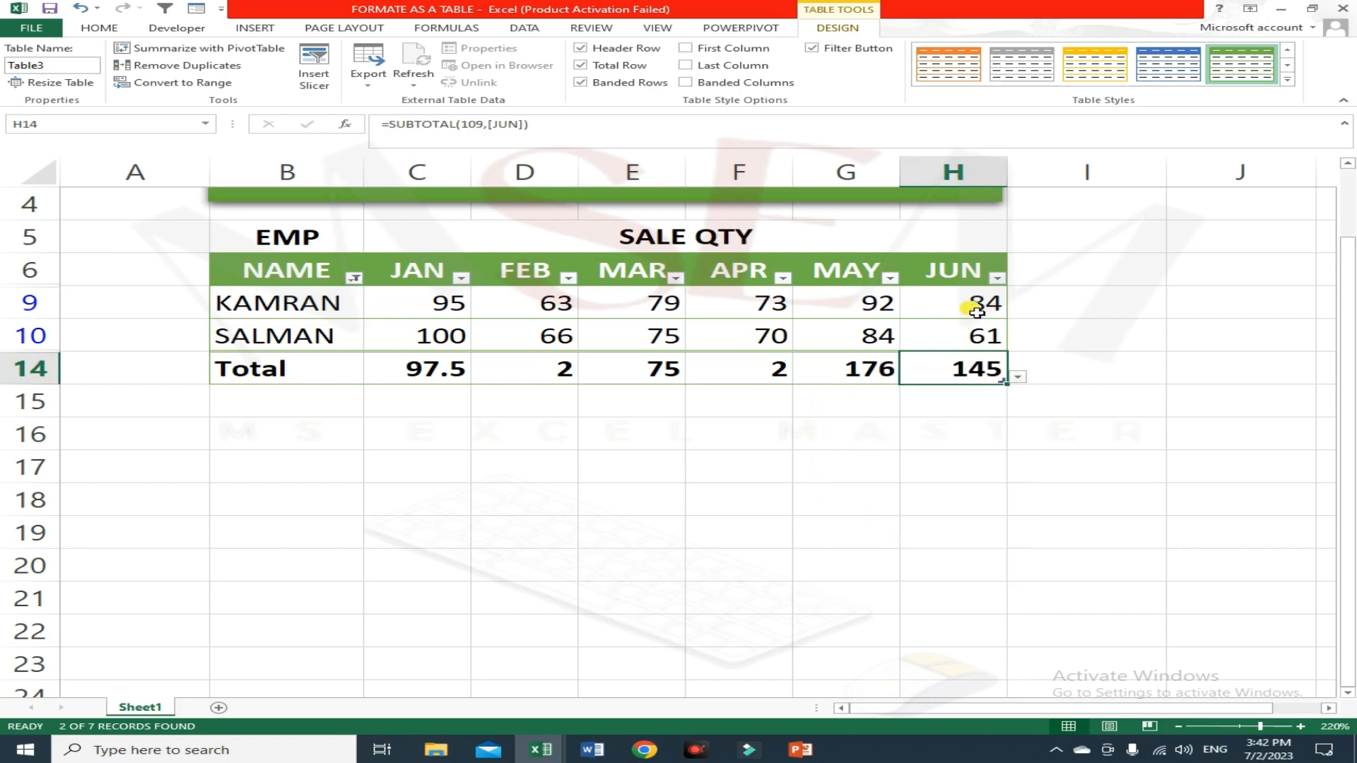
pyautogui.moveTo(972, 303); pyautogui.dragTo(976, 342)
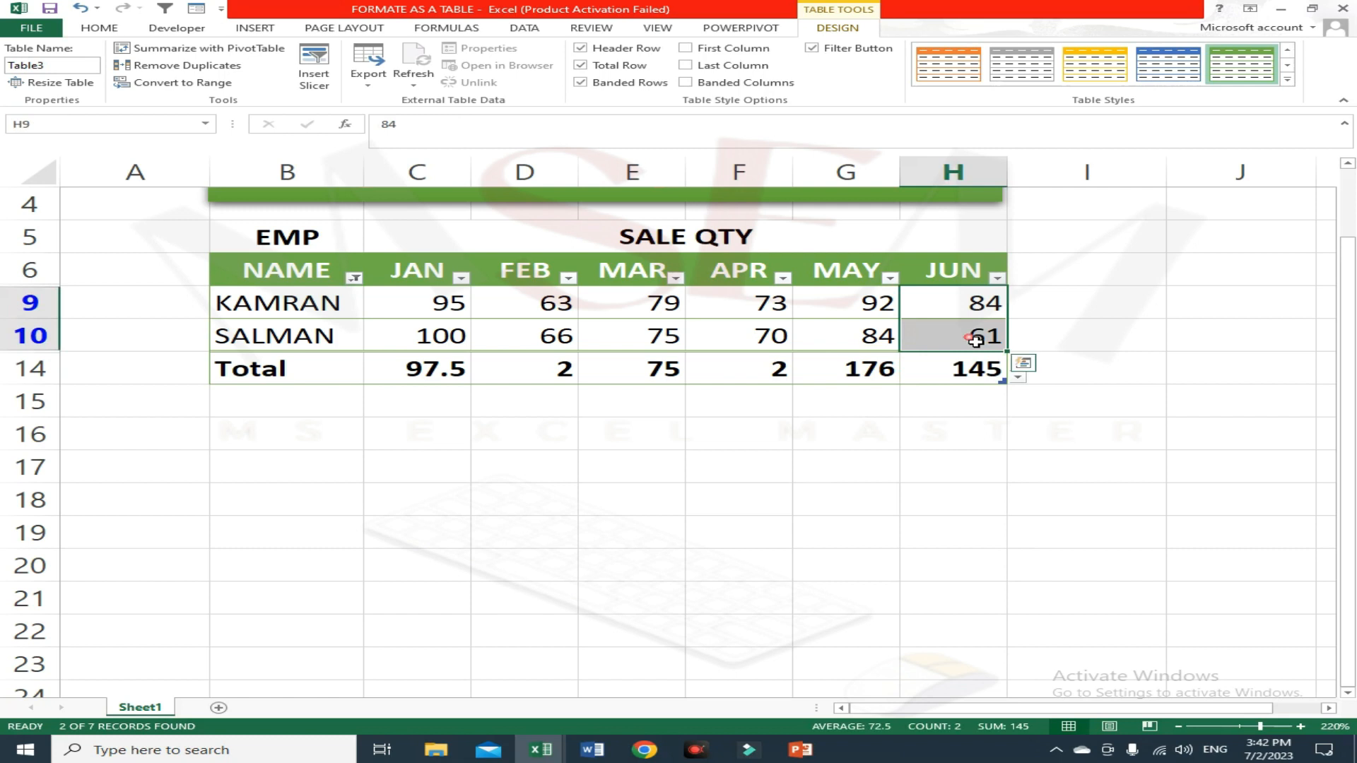
# Step: Examine the filtered table's total row and compare the JUN total with the visible JUN entries
pyautogui.click(740, 342)
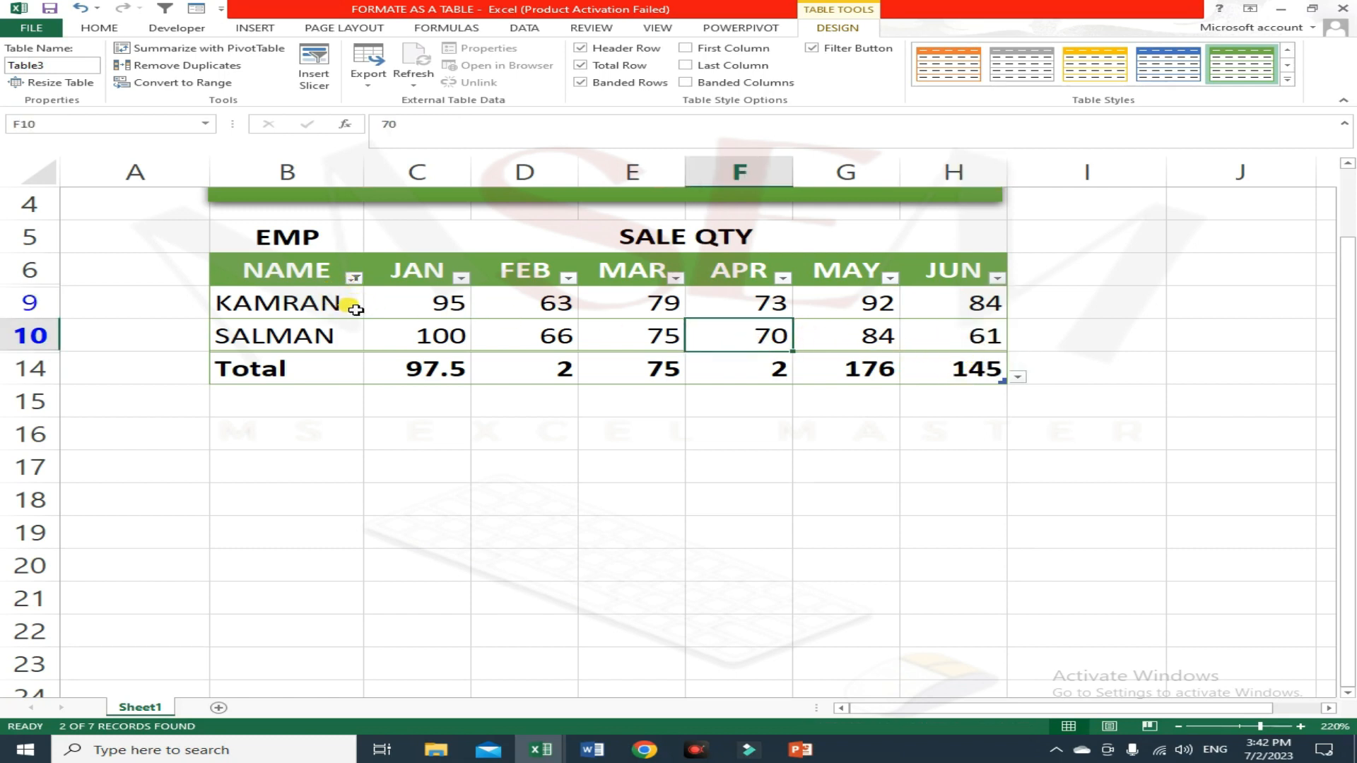
pyautogui.moveTo(354, 368); pyautogui.dragTo(975, 378)
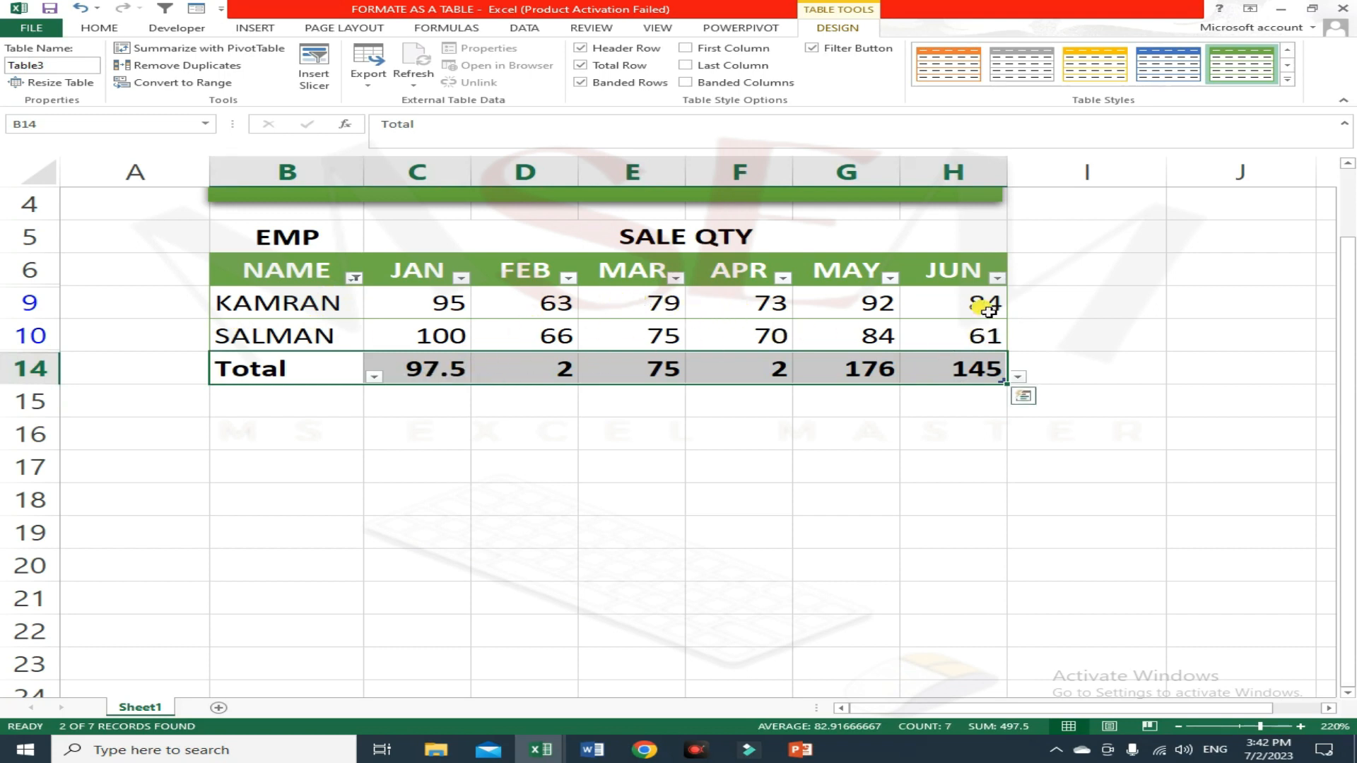
pyautogui.click(973, 376)
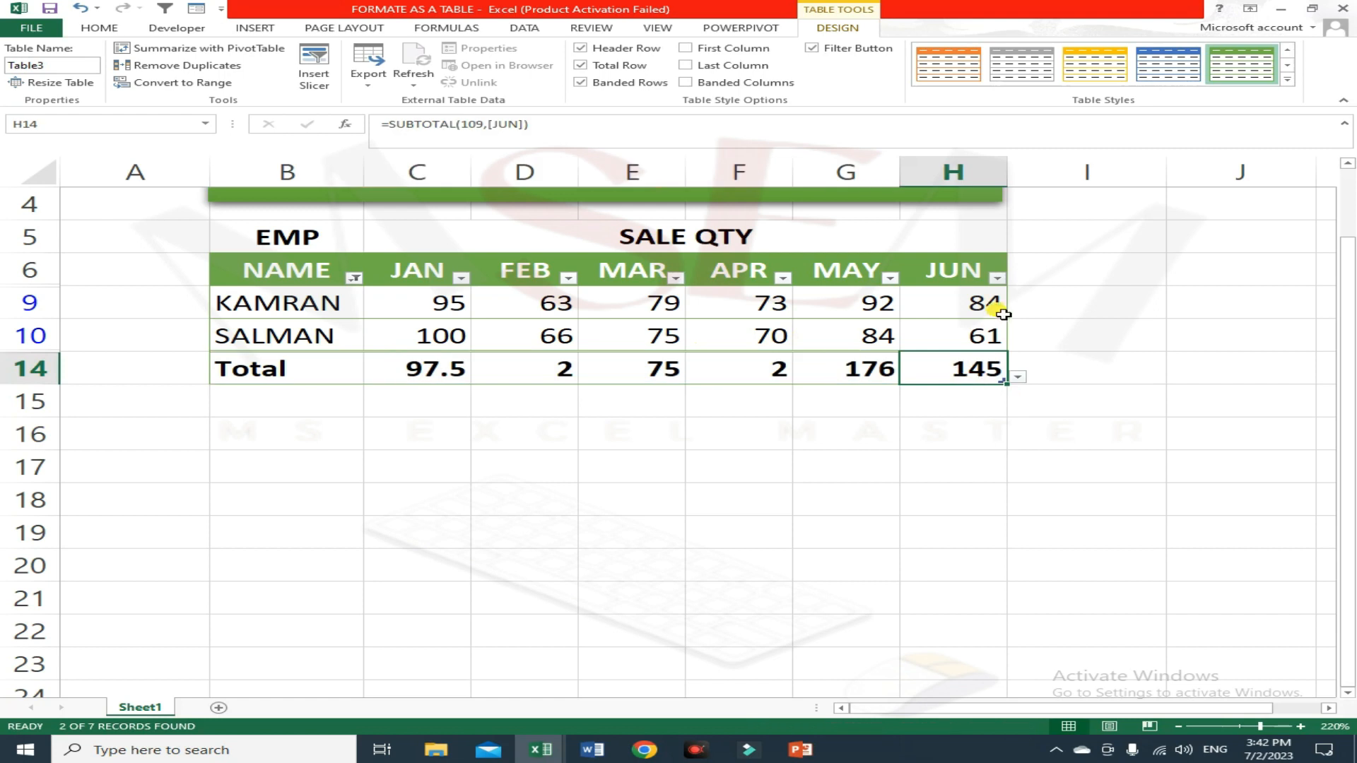
pyautogui.moveTo(1003, 314); pyautogui.dragTo(989, 333)
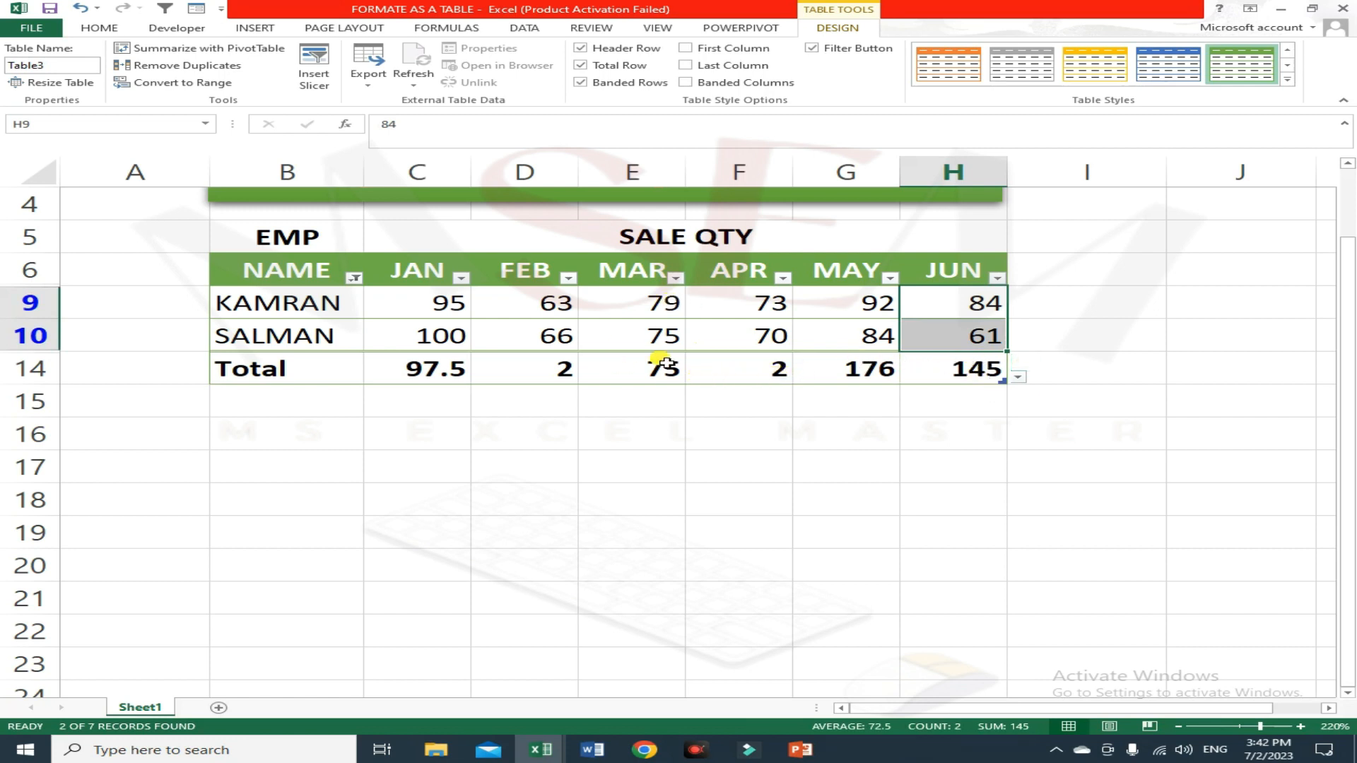
# Step: Change the MAR column's function in the total row to Max
pyautogui.click(622, 371)
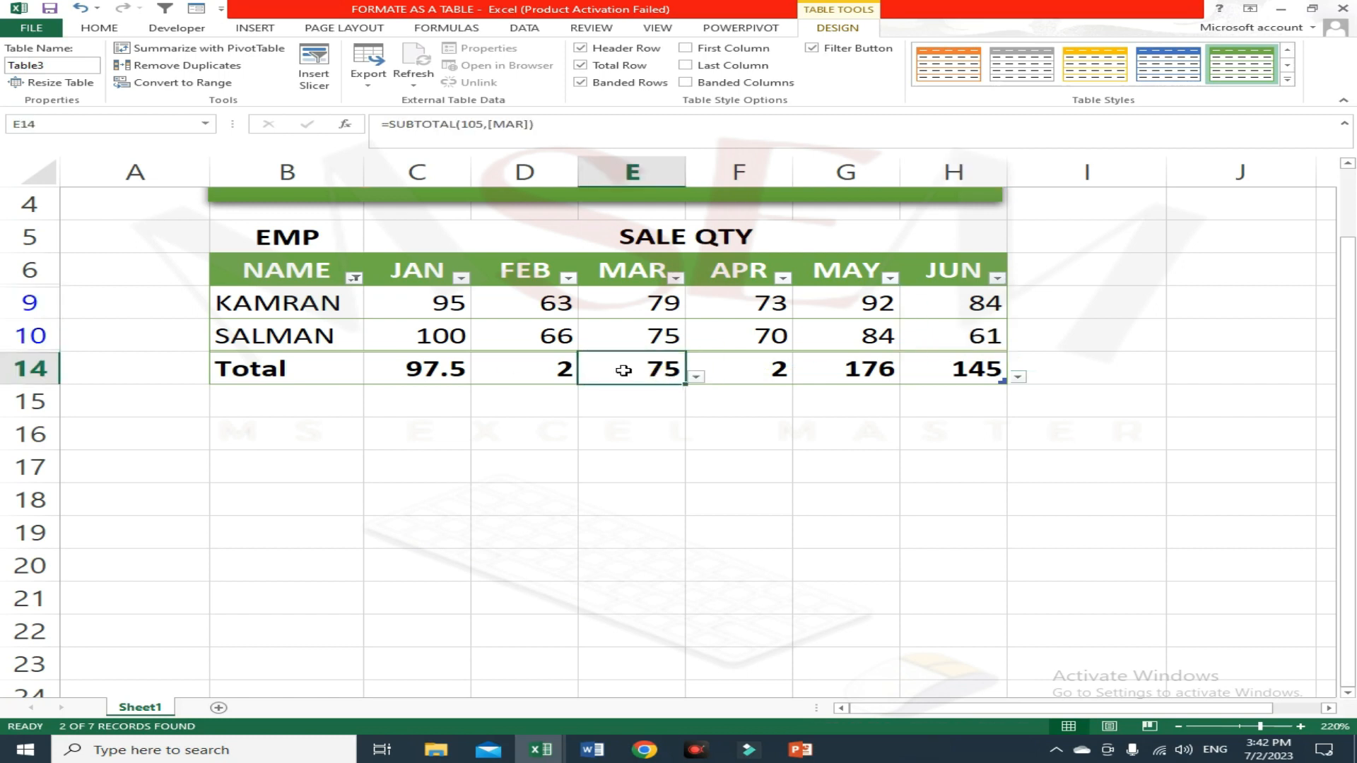
pyautogui.click(697, 376)
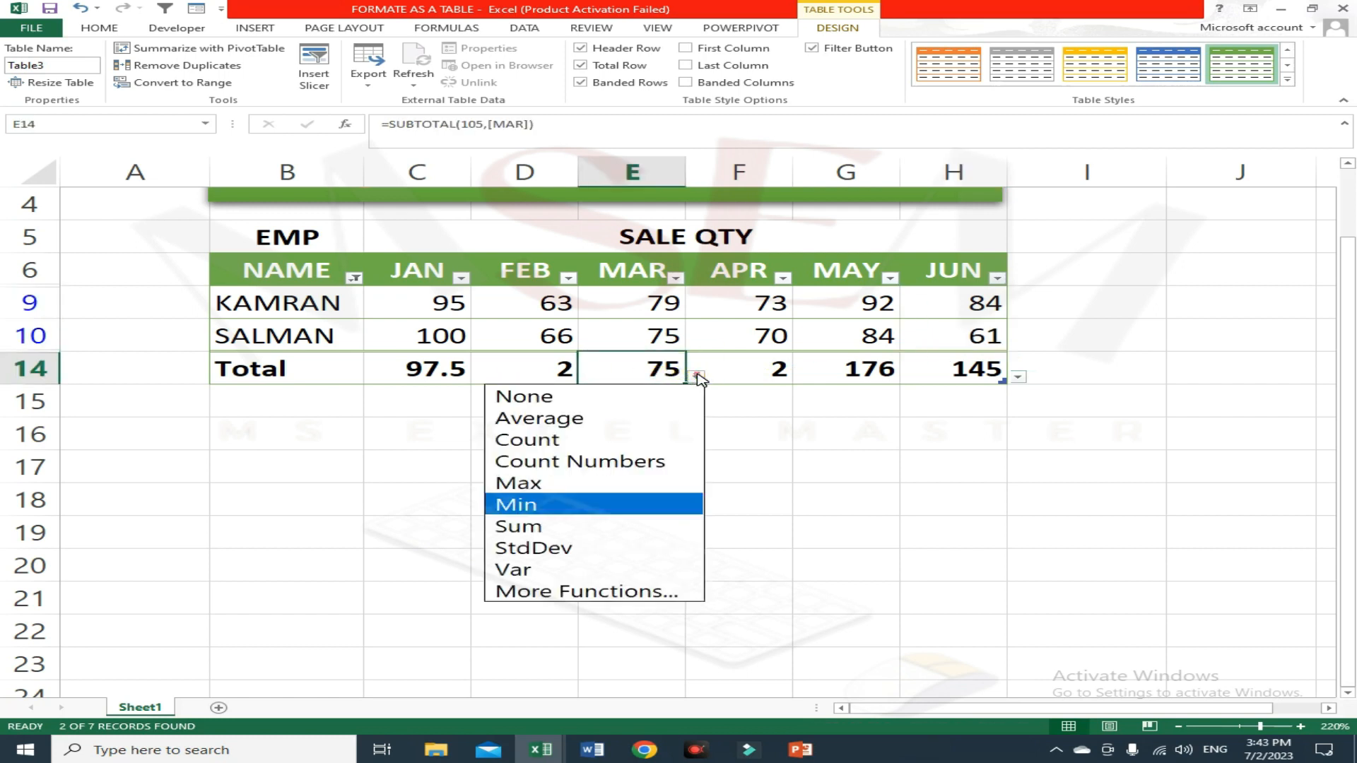
pyautogui.click(558, 503)
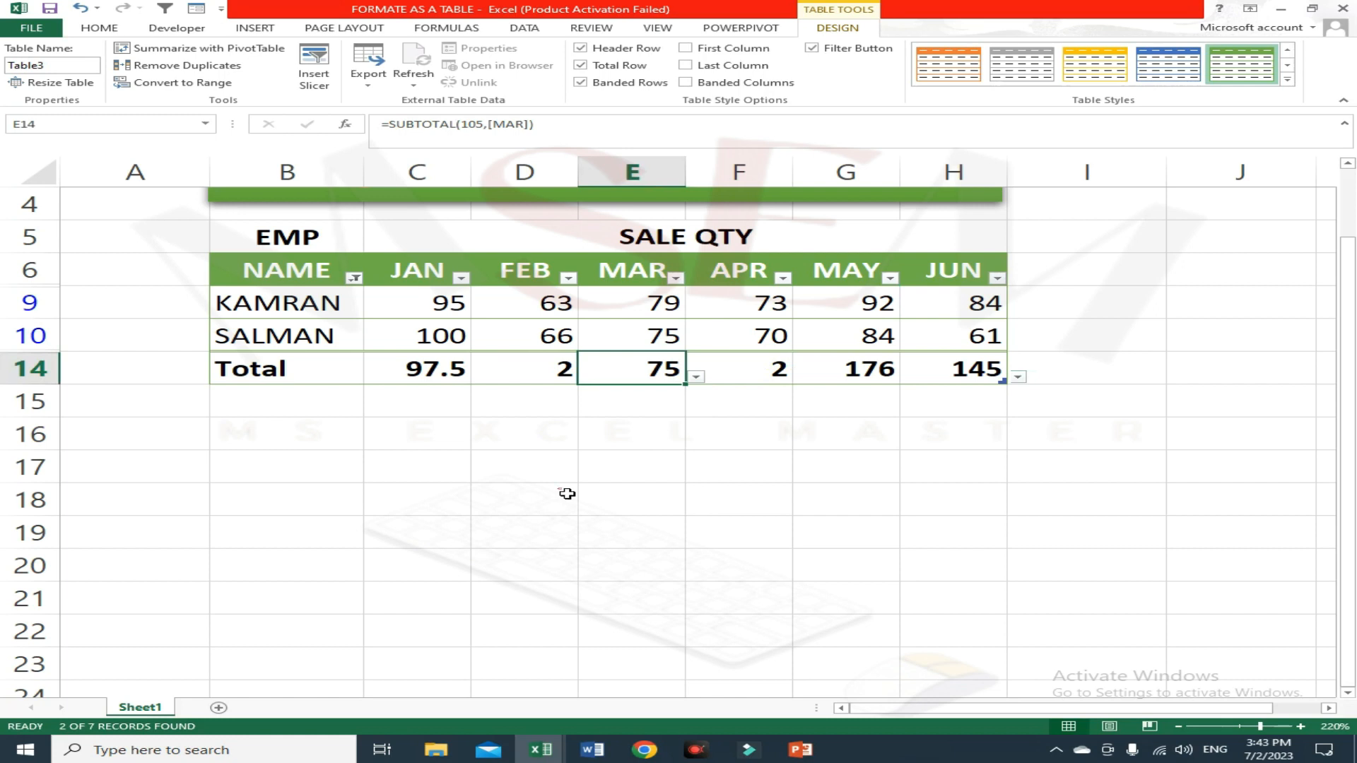
pyautogui.click(651, 400)
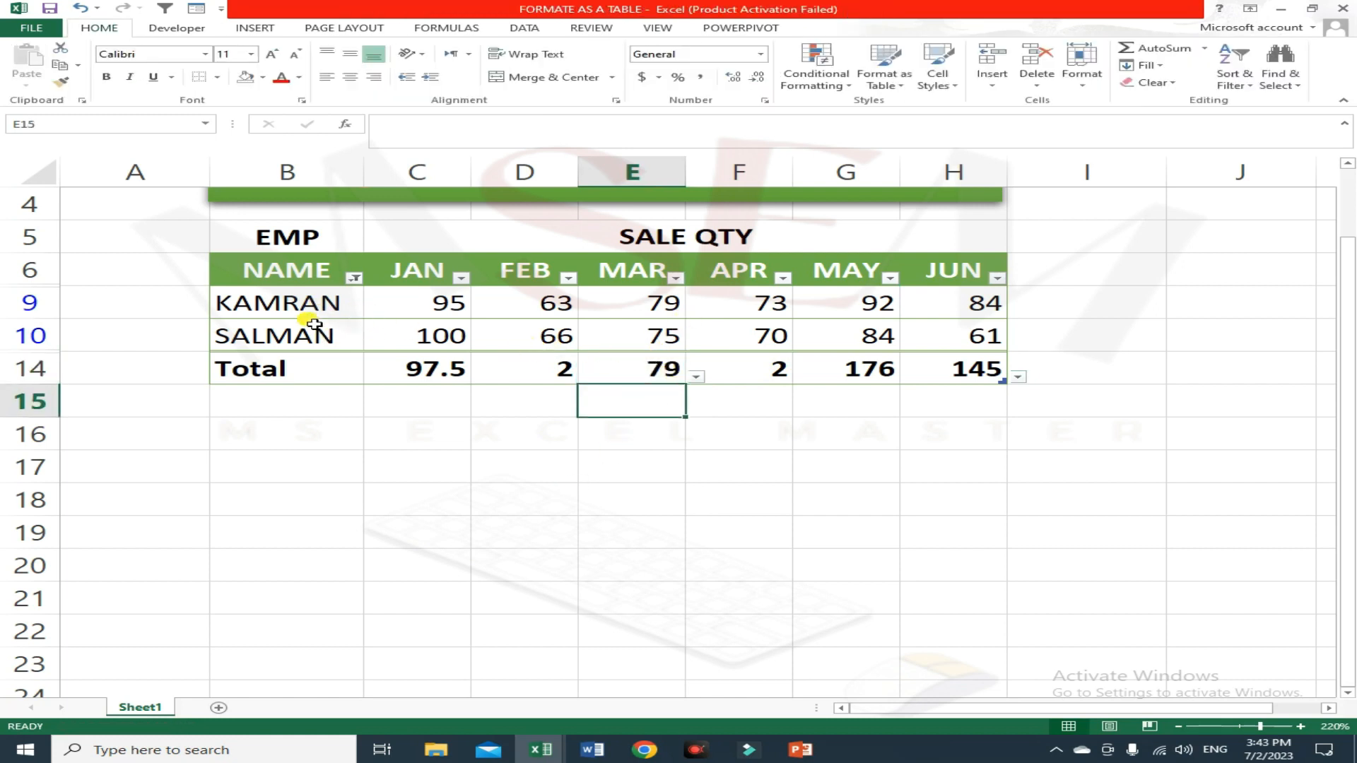
# Step: Reselect all employees in the NAME column's filter to show every row of the table
pyautogui.click(354, 278)
pyautogui.click(163, 467)
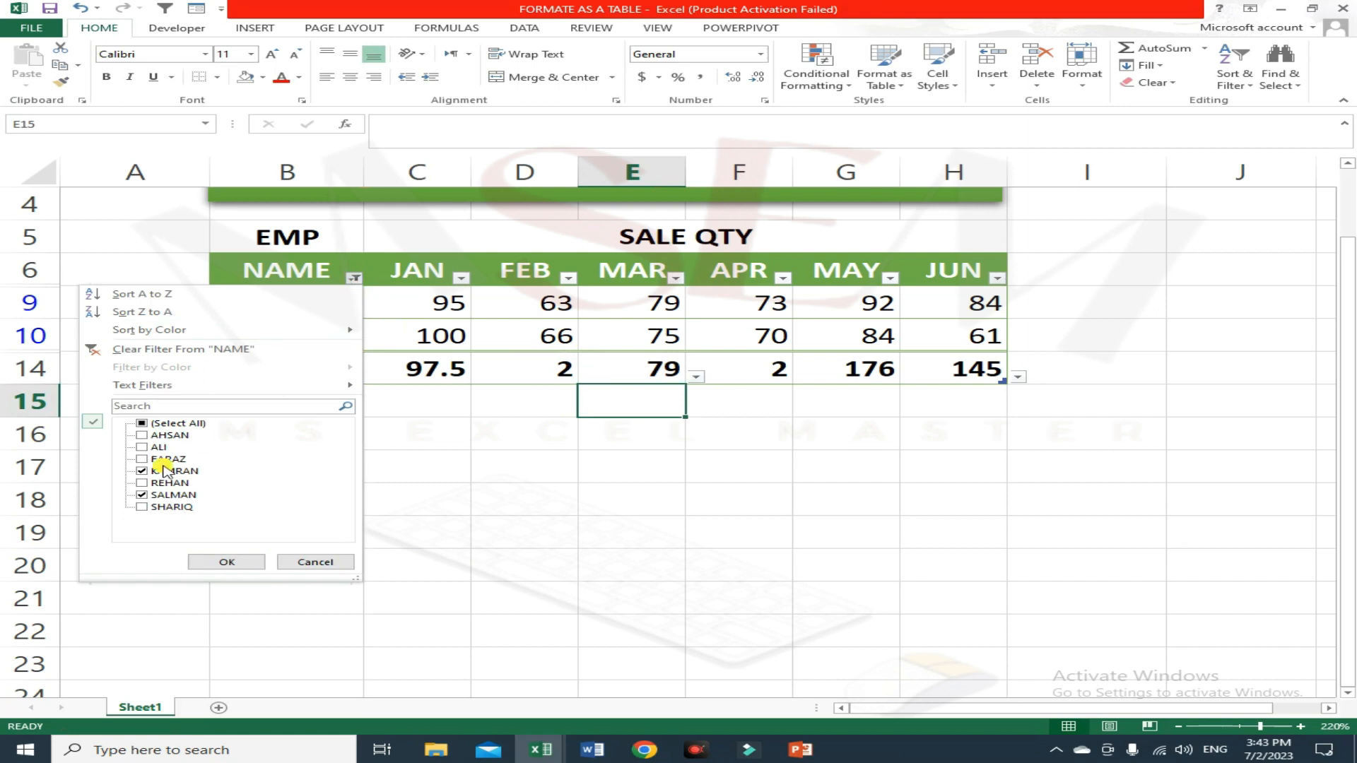
pyautogui.click(149, 424)
pyautogui.click(227, 562)
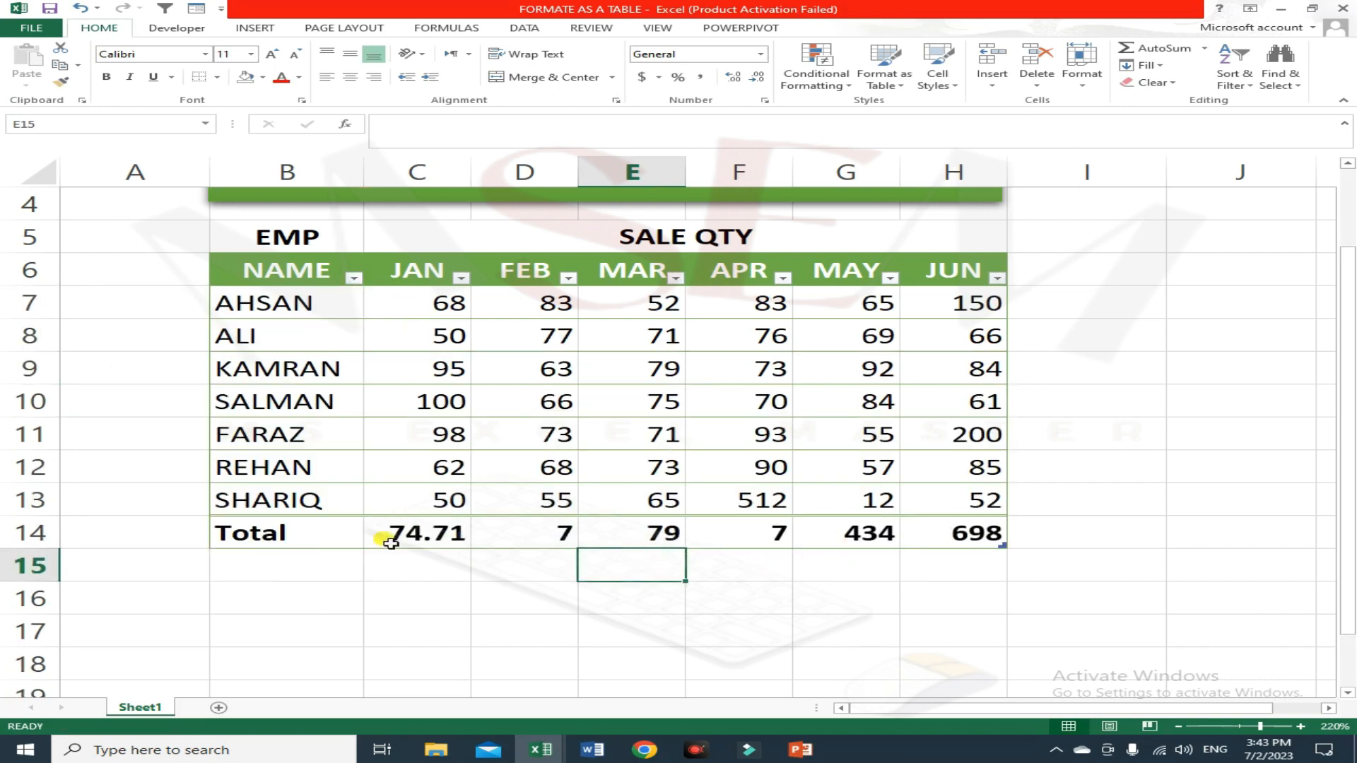
pyautogui.click(920, 599)
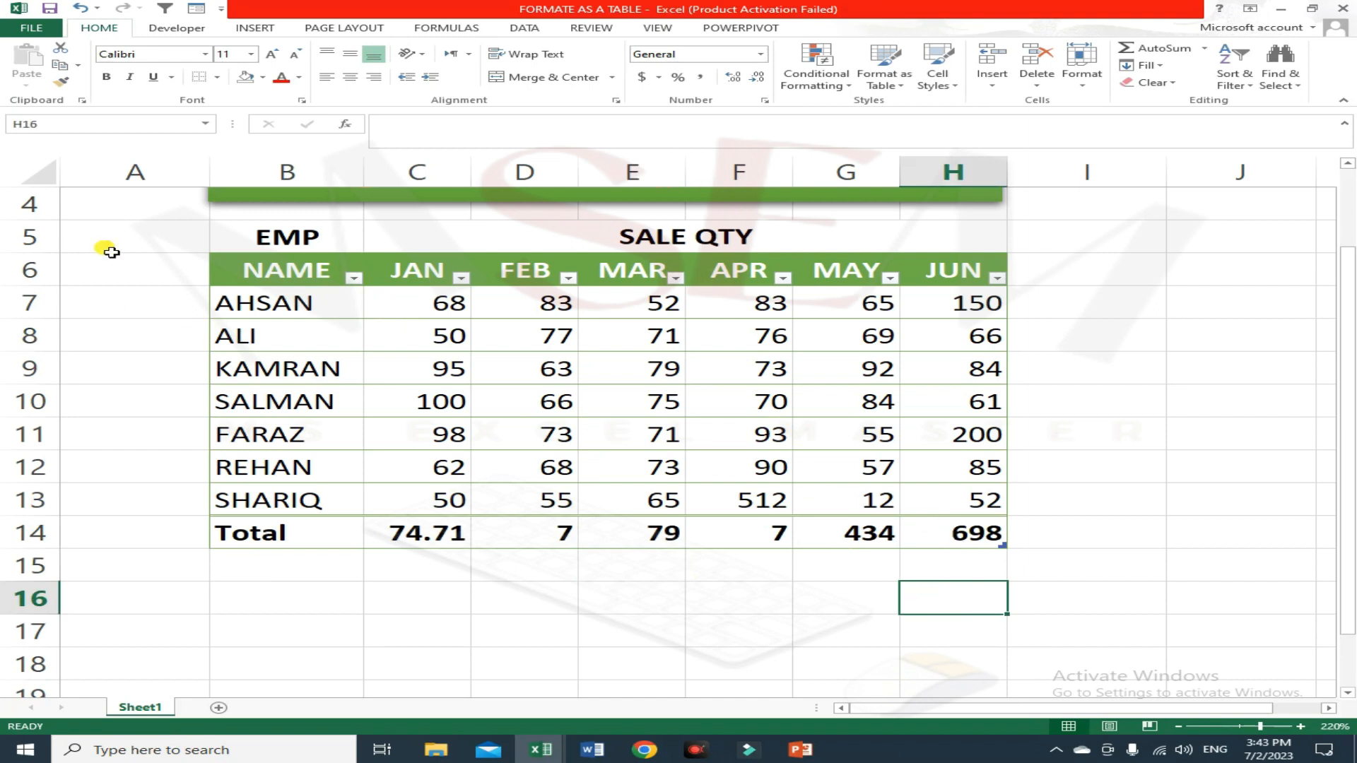
# Step: Try the First Column style option on the table and turn it back off
pyautogui.click(506, 463)
pyautogui.click(835, 24)
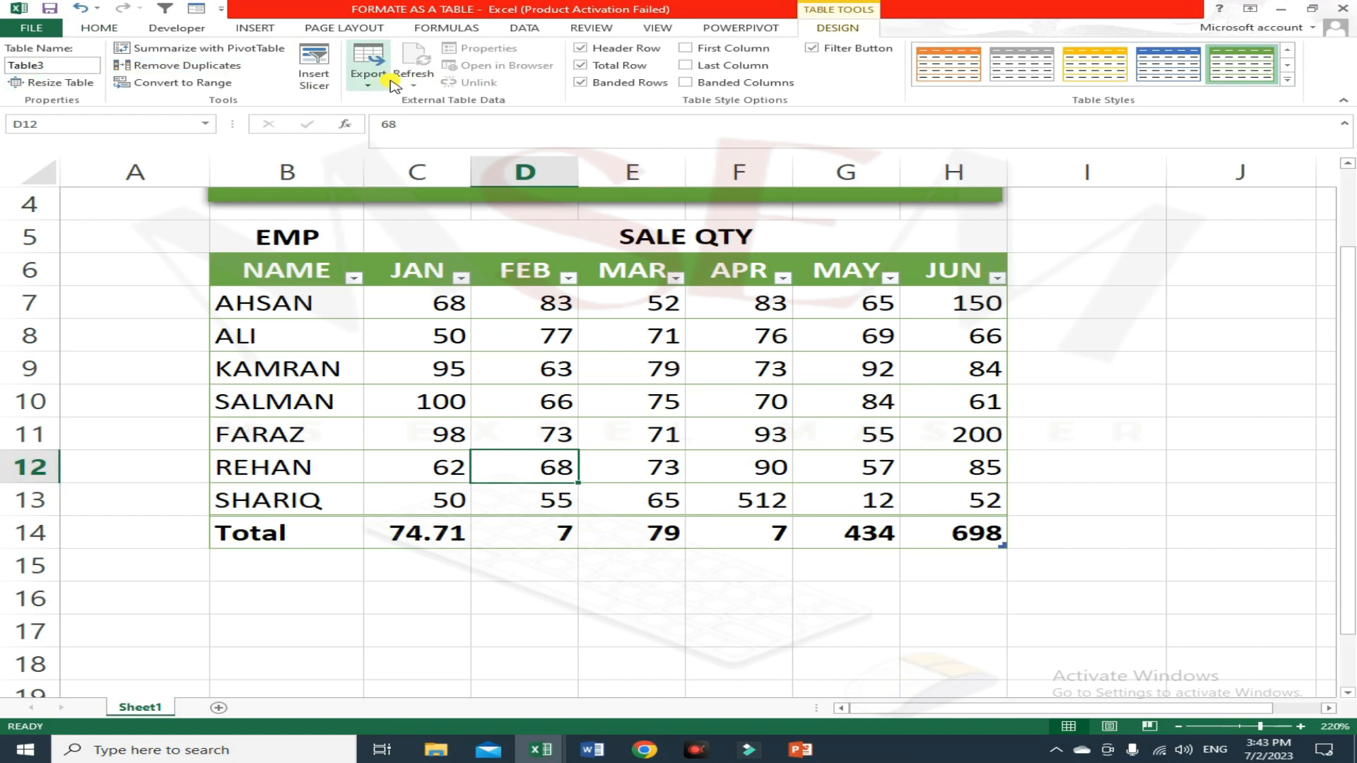
pyautogui.click(686, 49)
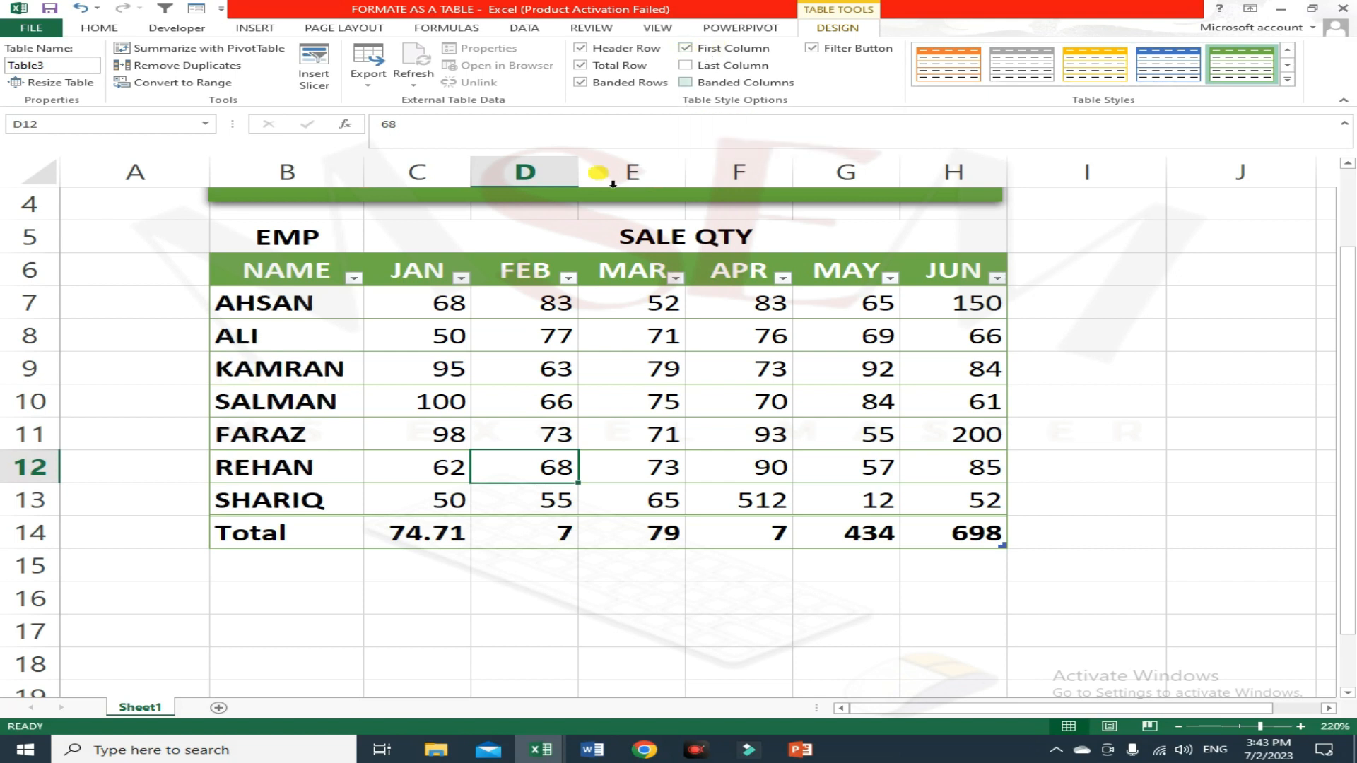
pyautogui.click(696, 50)
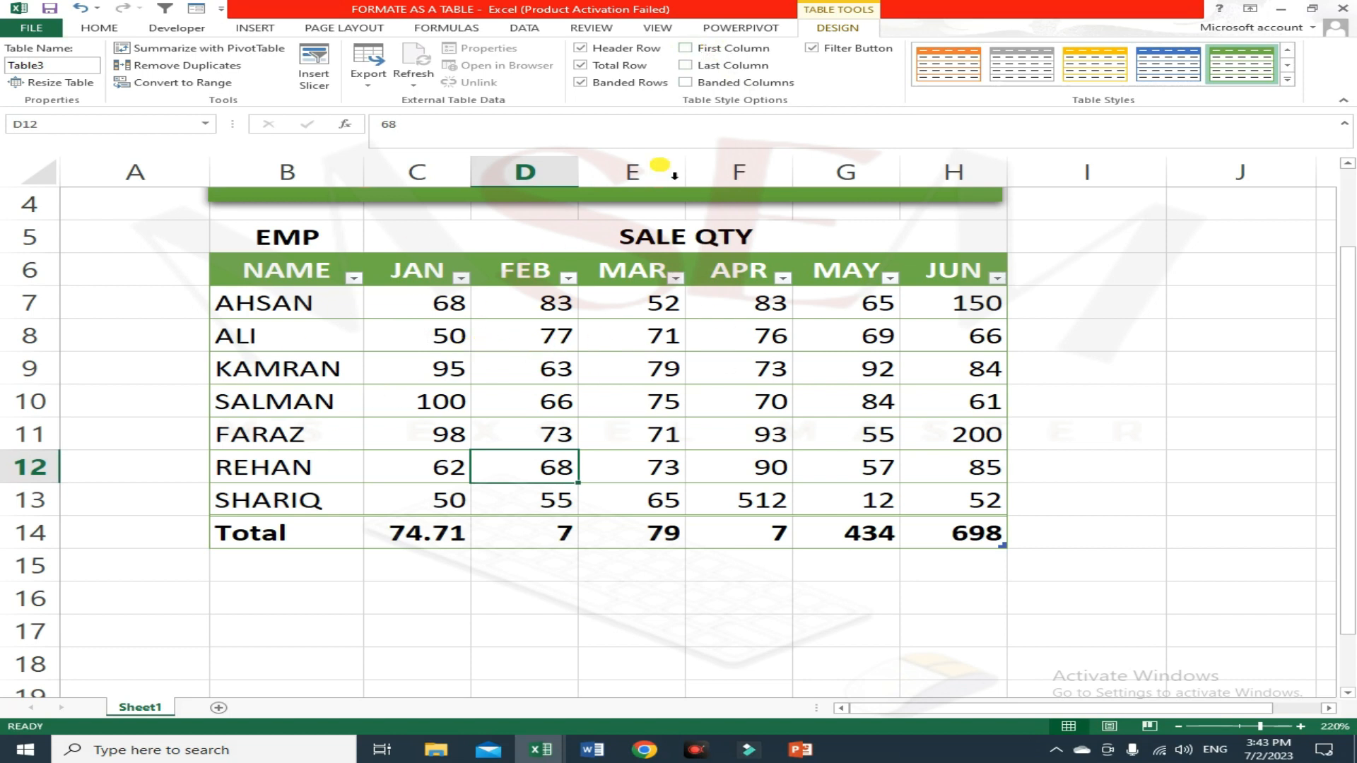
# Step: Turn on the First Column style option to emphasise the employee names in rows 7 to 13
pyautogui.moveTo(268, 305); pyautogui.dragTo(296, 518)
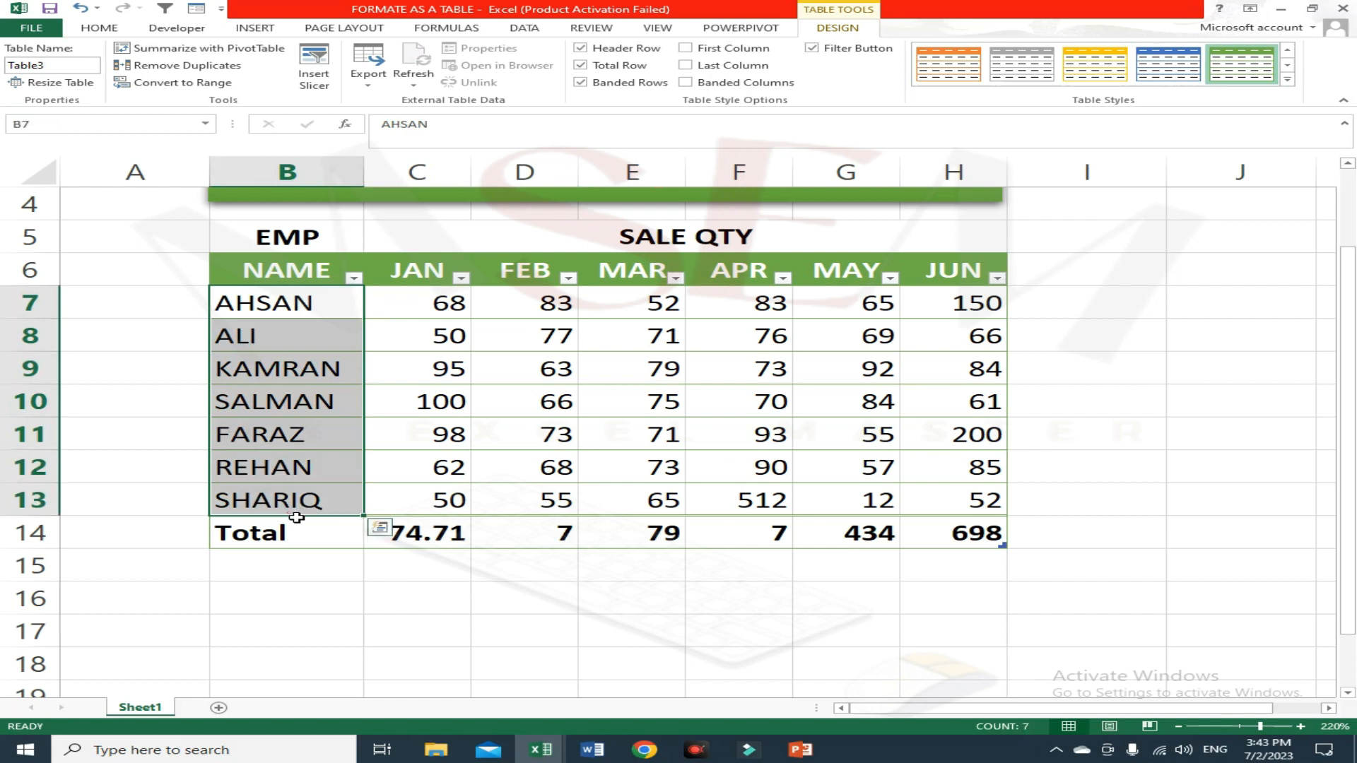
pyautogui.click(519, 403)
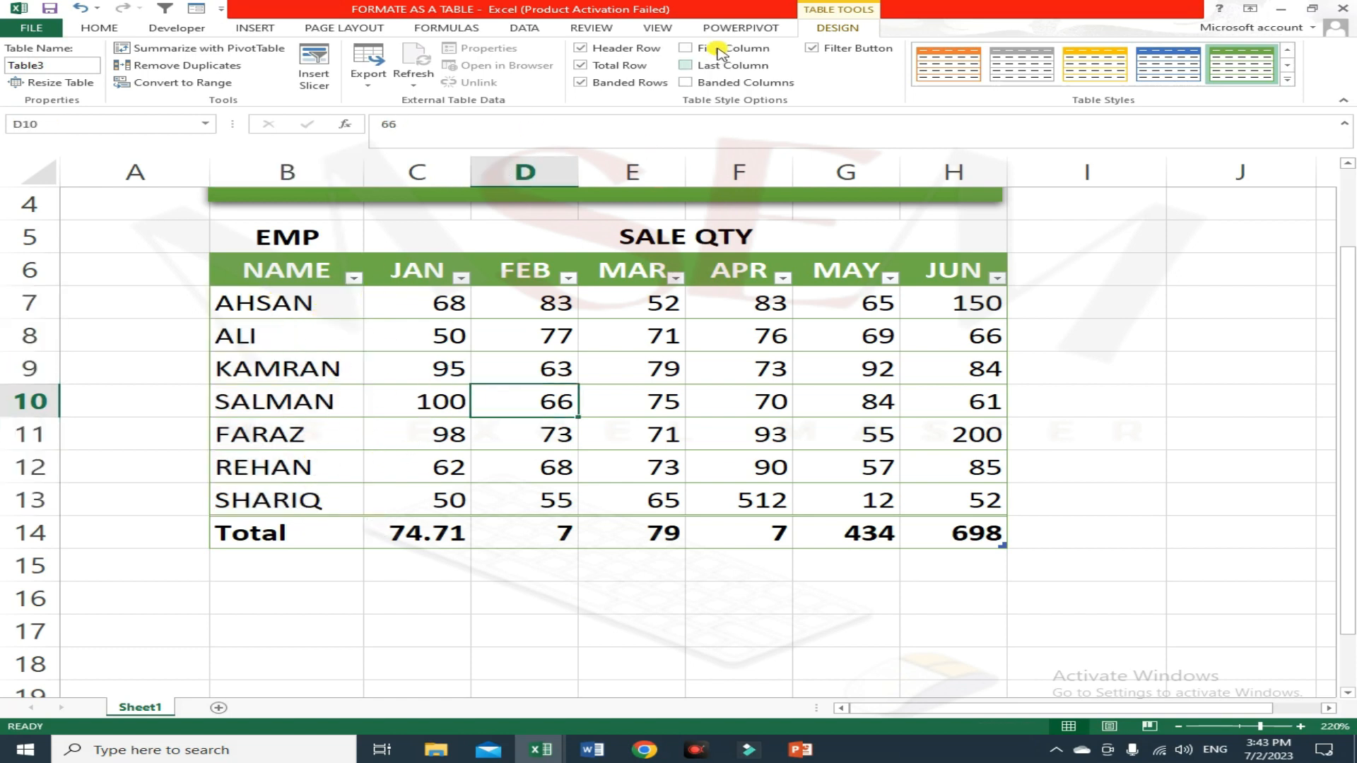
pyautogui.click(706, 51)
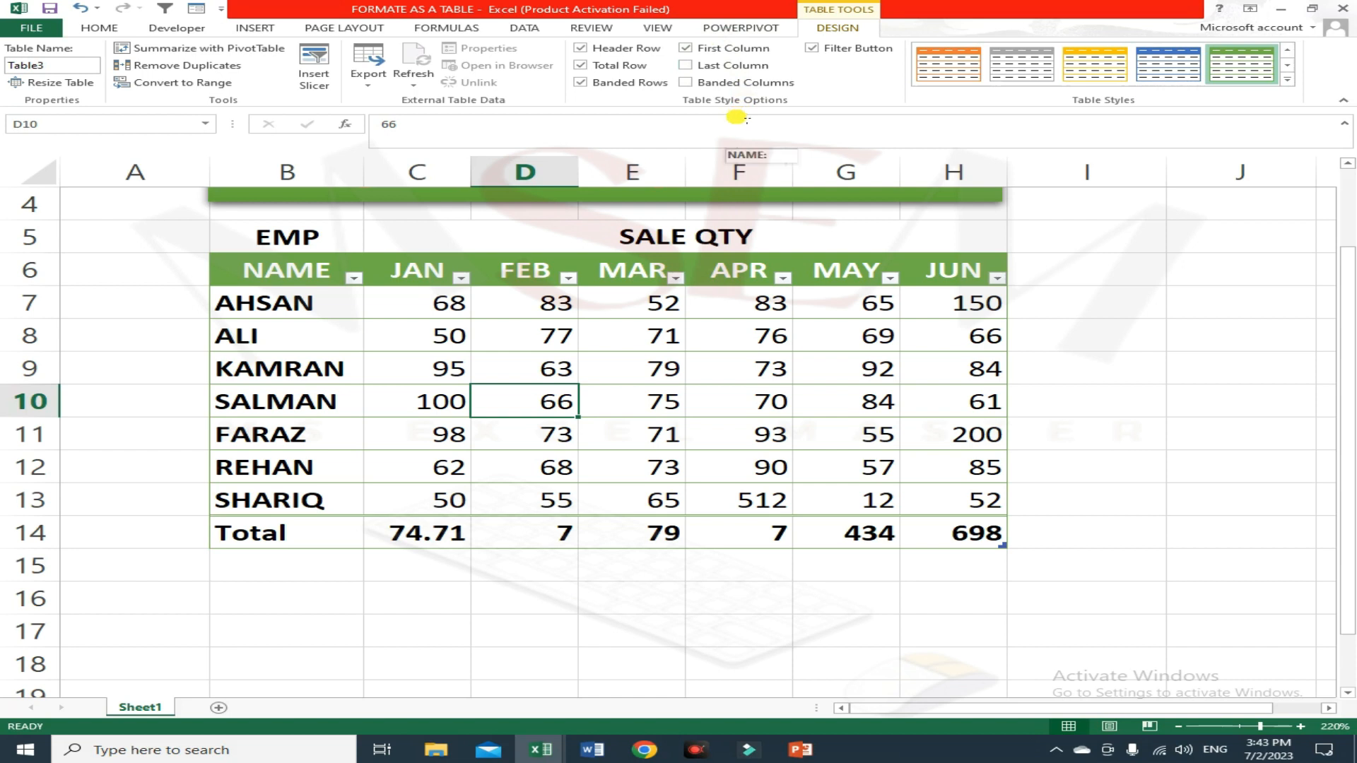
# Step: Set the print paper size to A4 and enlarge the printout with a custom scaling percentage in Page Setup
pyautogui.hotkey('ctrl', 'p')
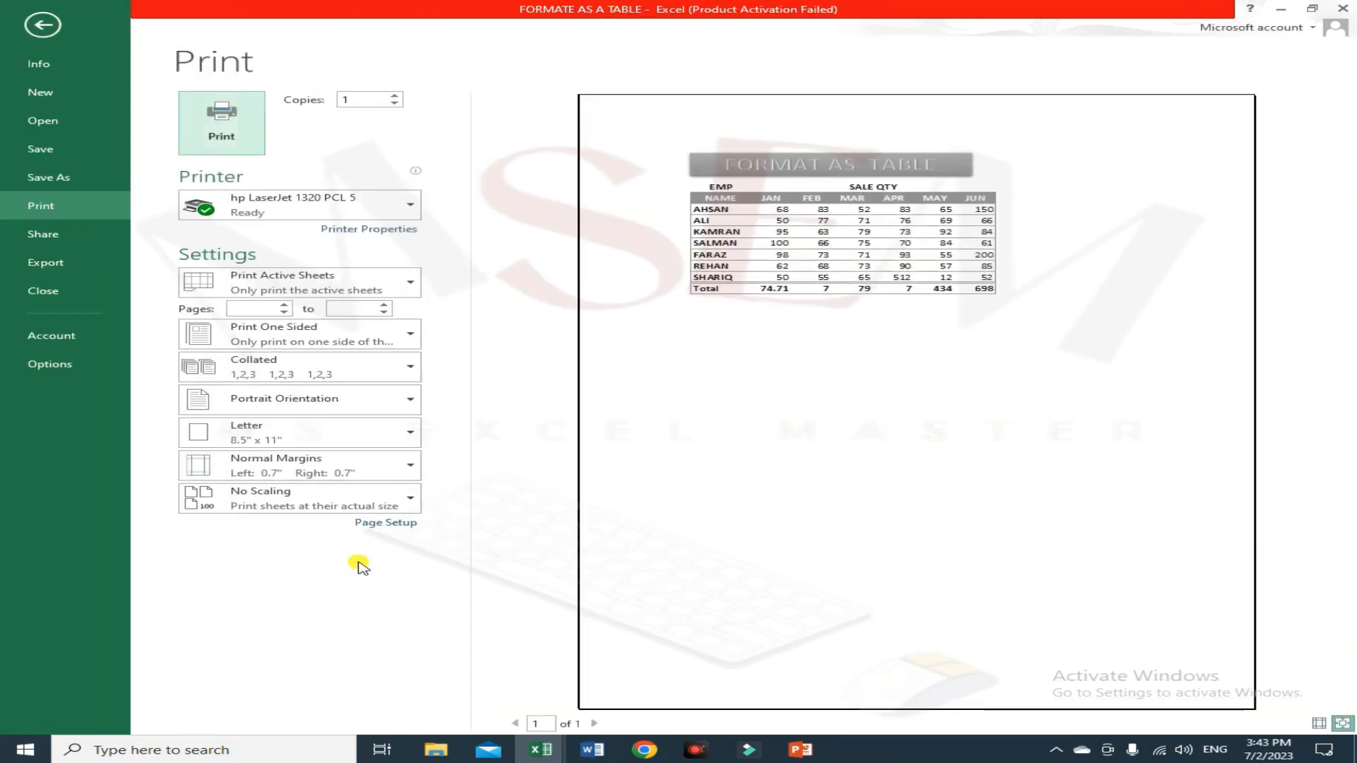
pyautogui.click(355, 437)
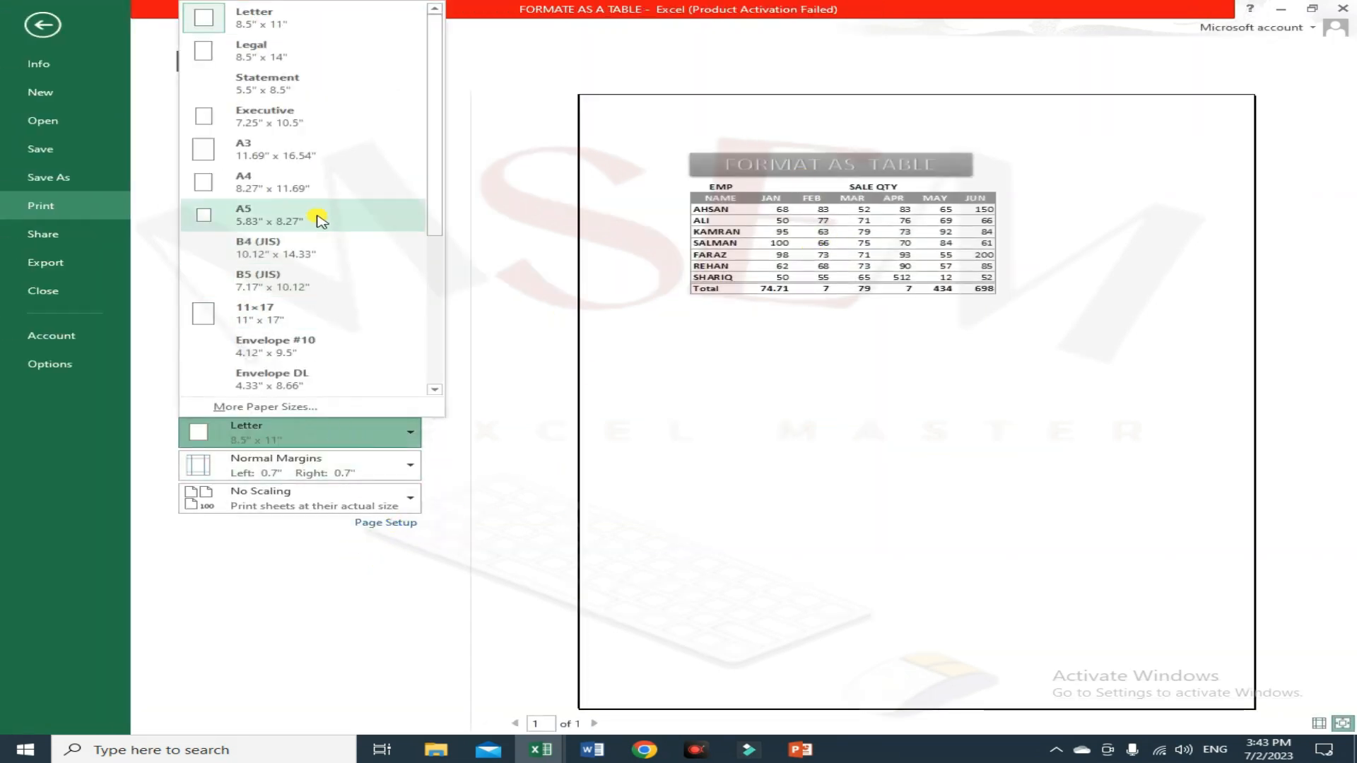
pyautogui.click(316, 188)
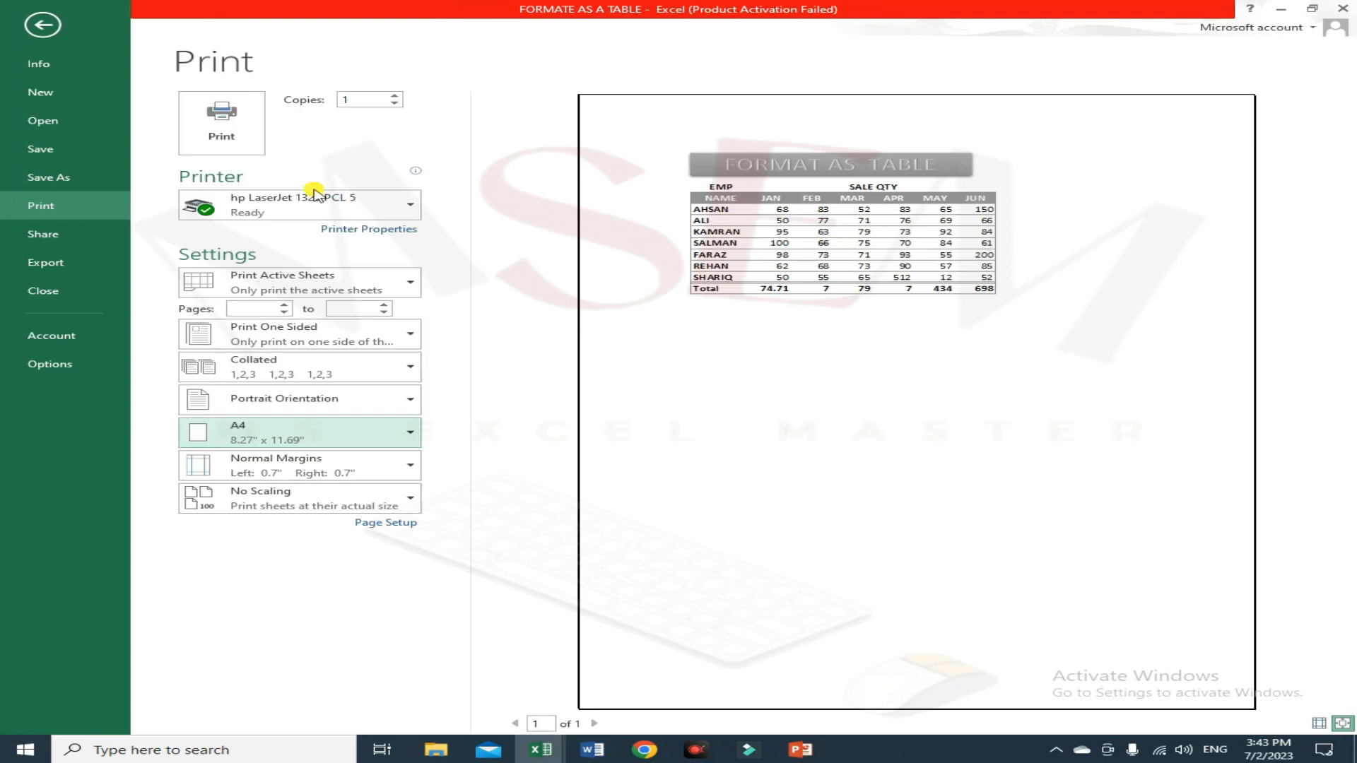
pyautogui.click(387, 524)
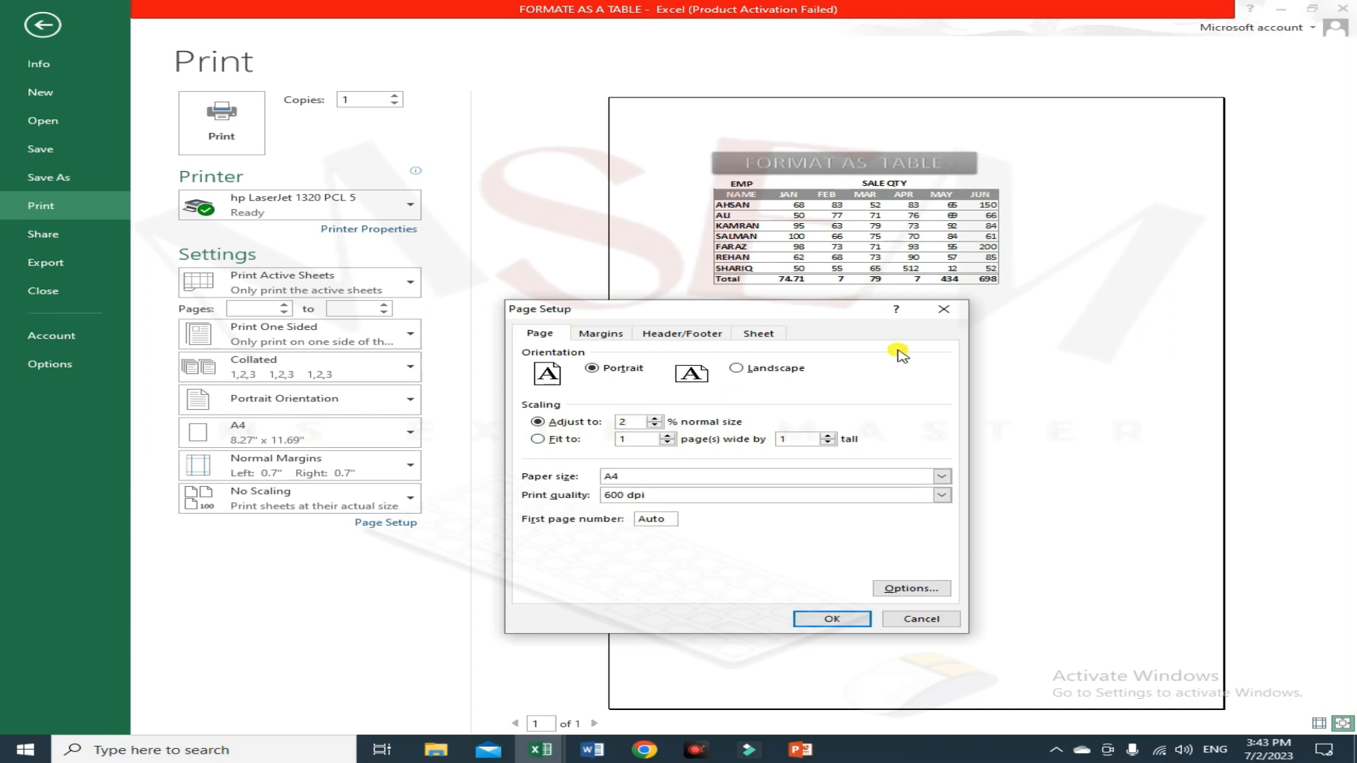
pyautogui.click(831, 619)
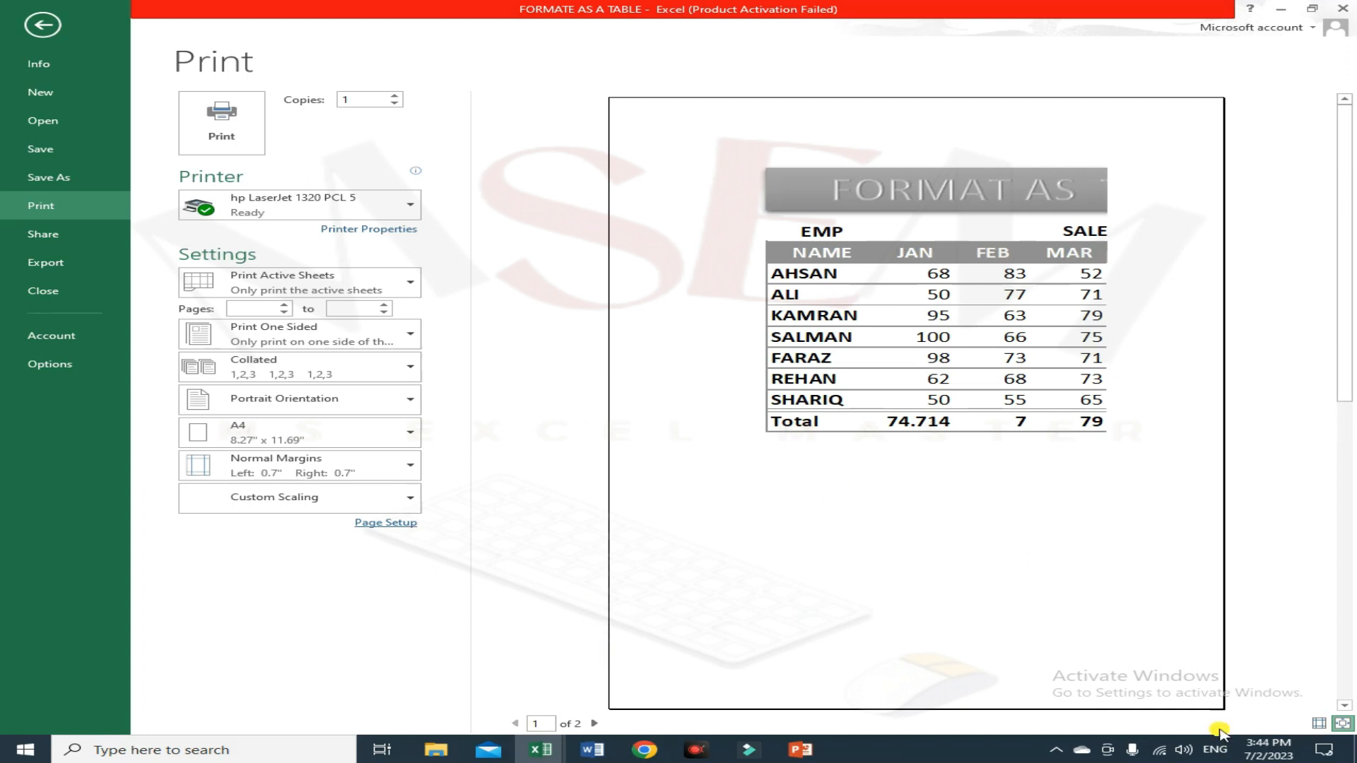
# Step: Show the margins on the print preview and narrow the left and right page margins to 0.24"
pyautogui.click(798, 750)
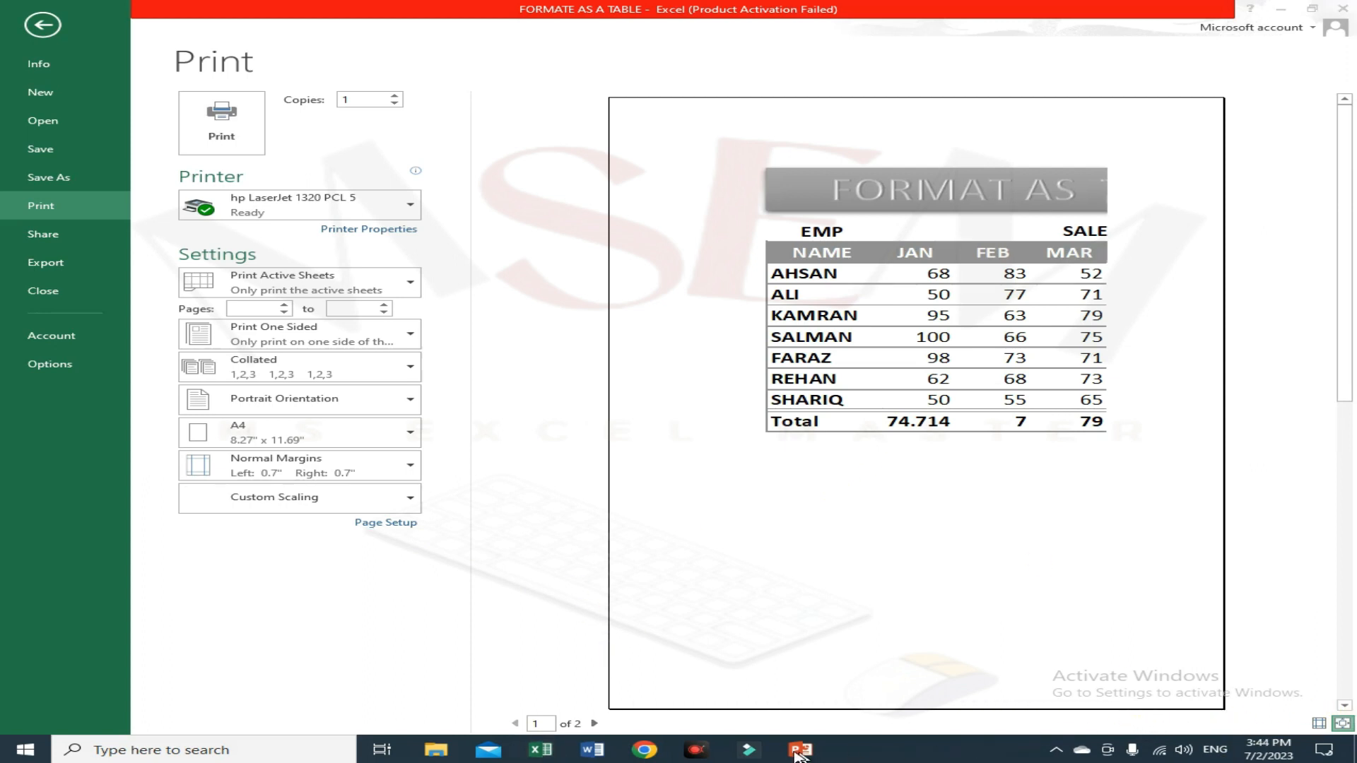
pyautogui.click(1317, 722)
pyautogui.moveTo(667, 425); pyautogui.dragTo(627, 429)
pyautogui.moveTo(1185, 415); pyautogui.dragTo(1226, 417)
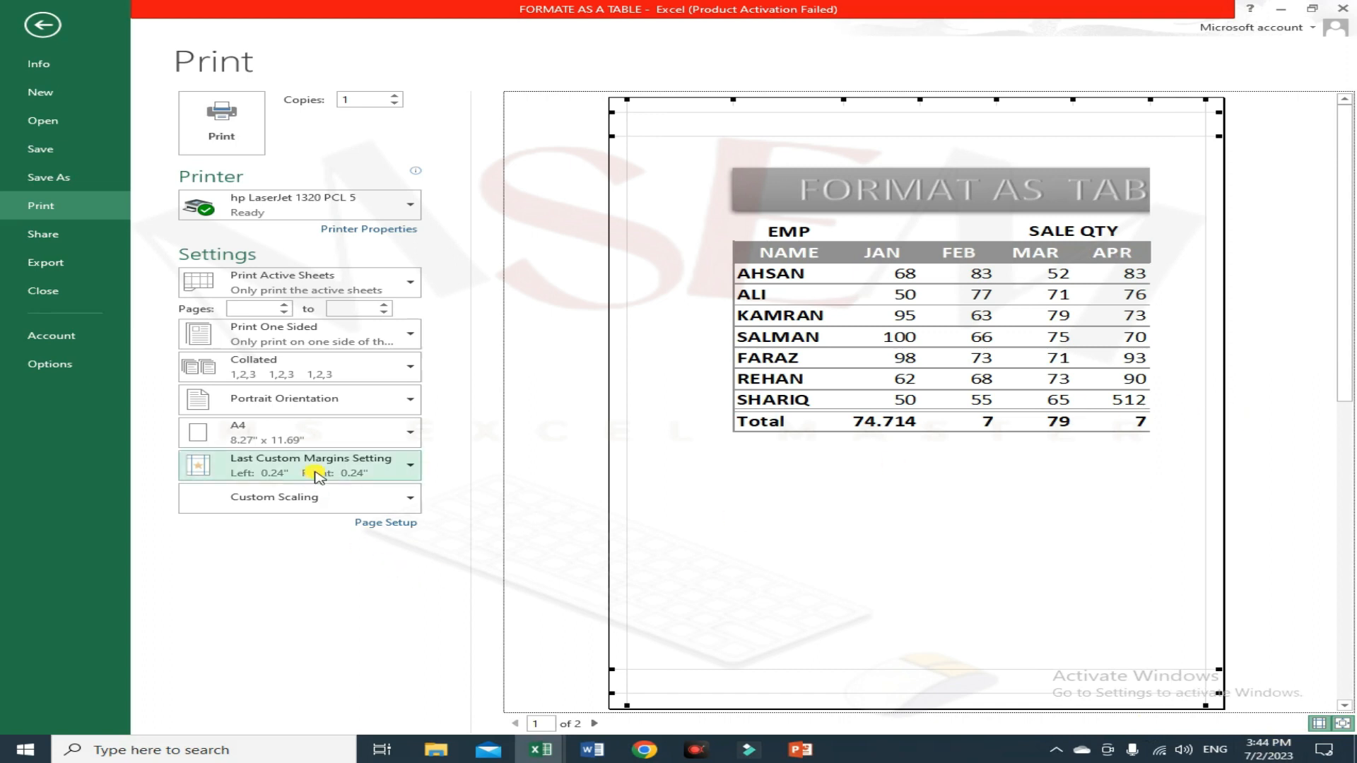
# Step: Set the print orientation to landscape and return to the worksheet
pyautogui.click(330, 413)
pyautogui.click(267, 468)
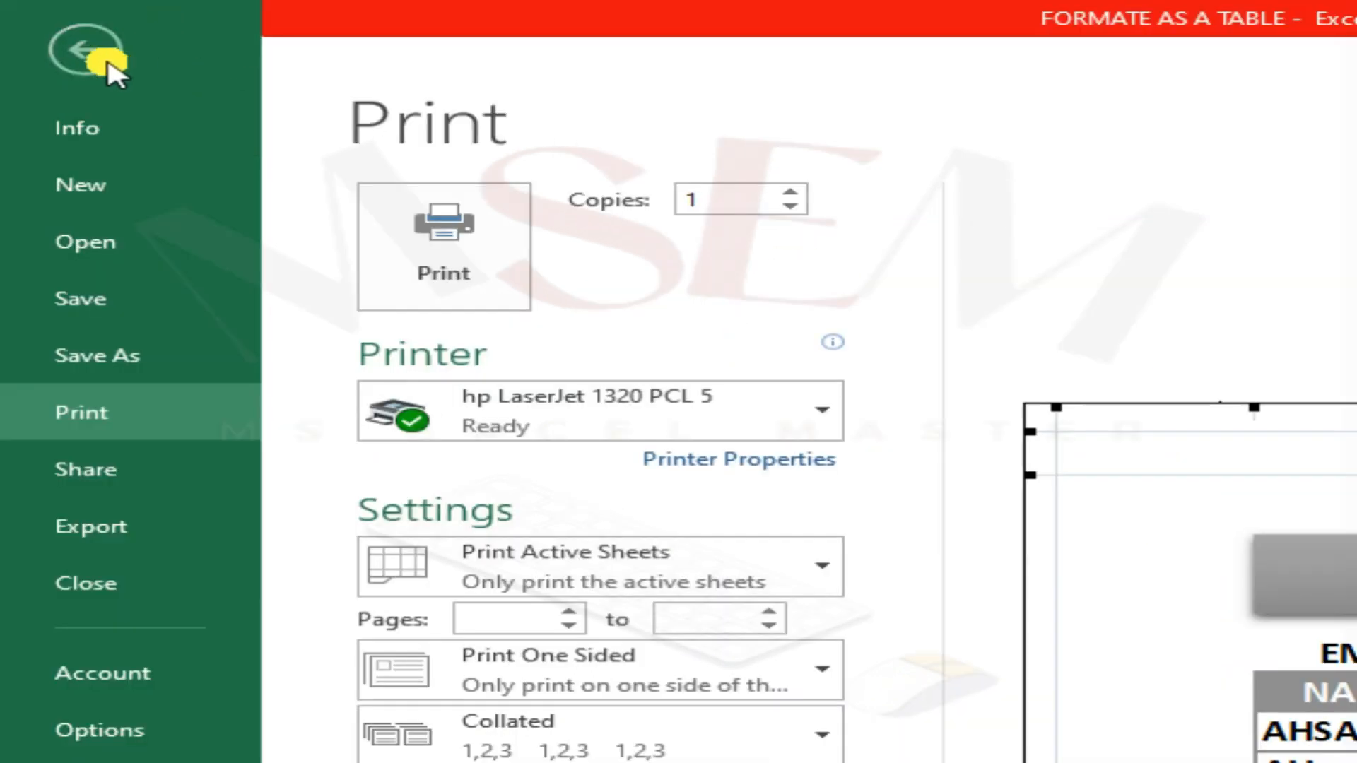
pyautogui.click(27, 55)
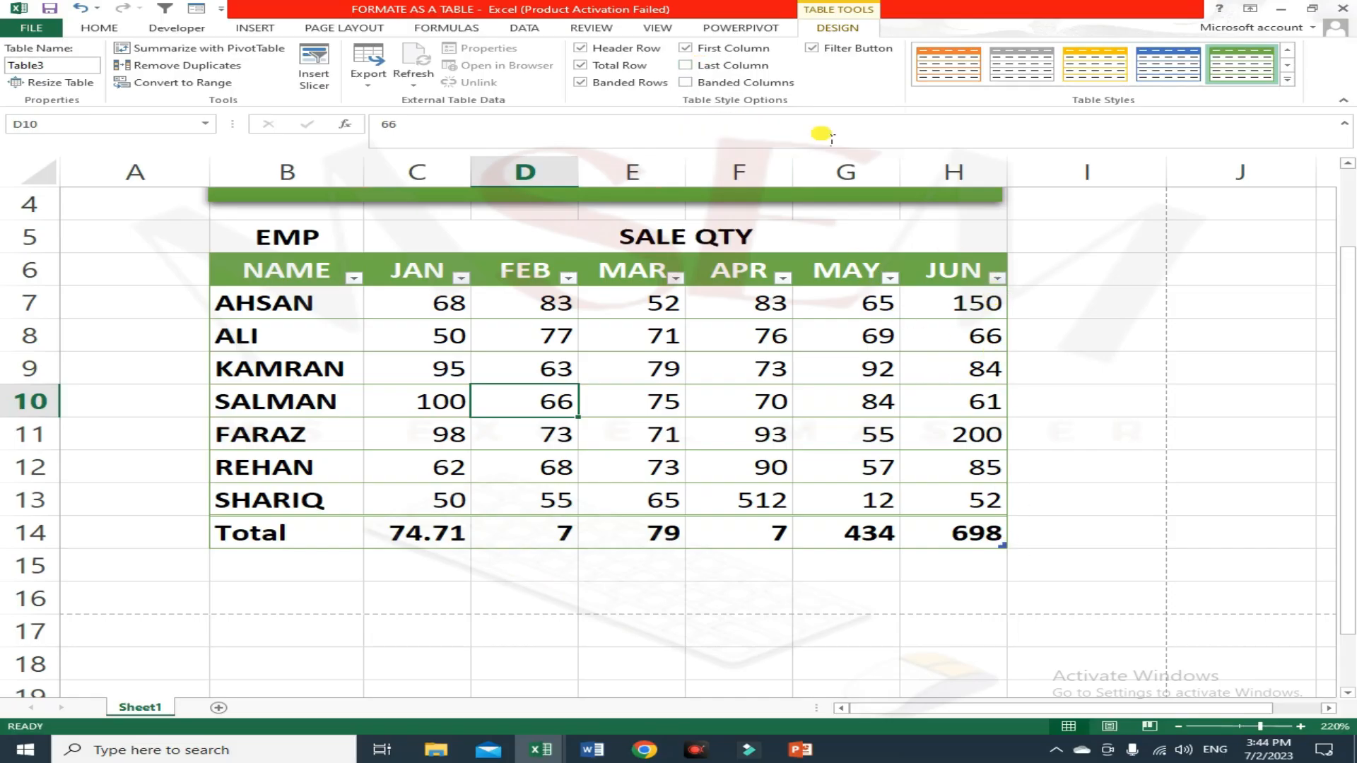
# Step: Try the Last Column style option on the table, then turn off both Last Column and First Column
pyautogui.click(706, 66)
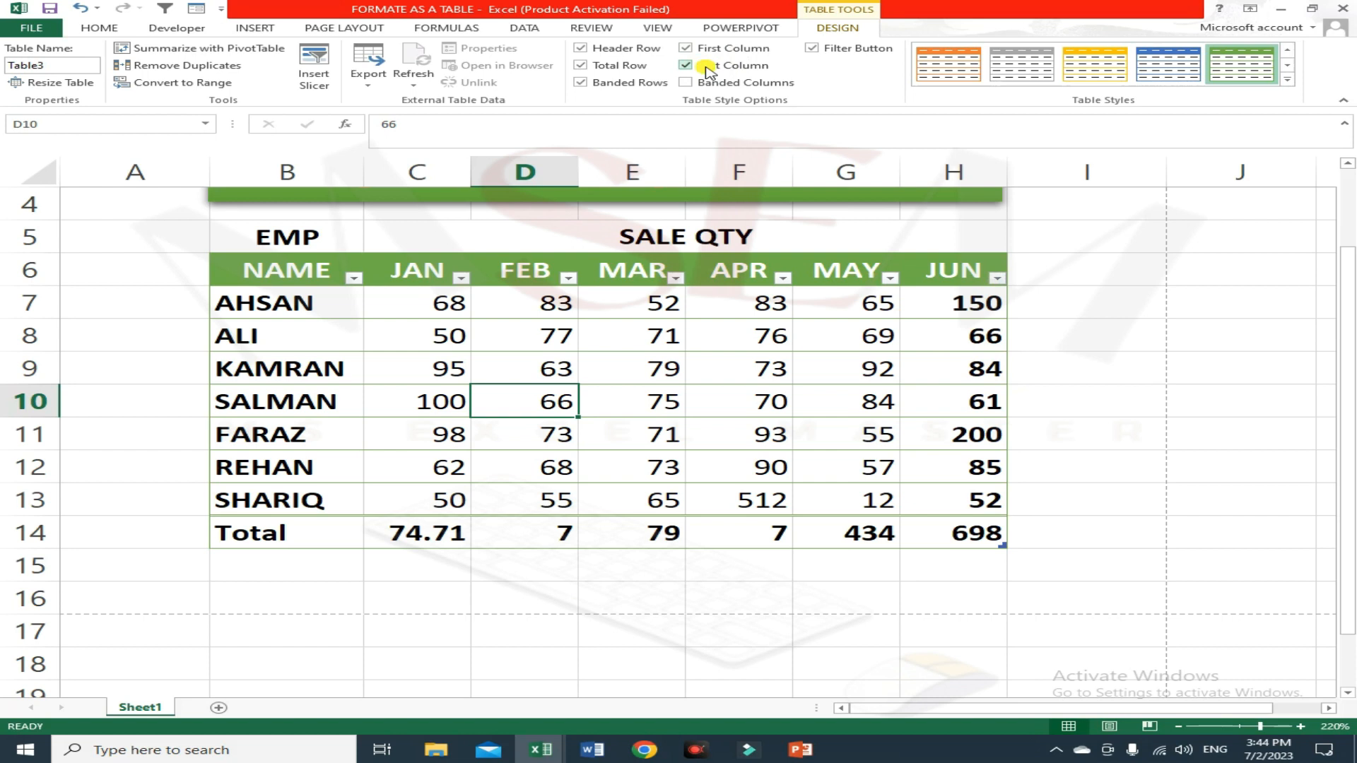
pyautogui.click(707, 68)
pyautogui.click(693, 48)
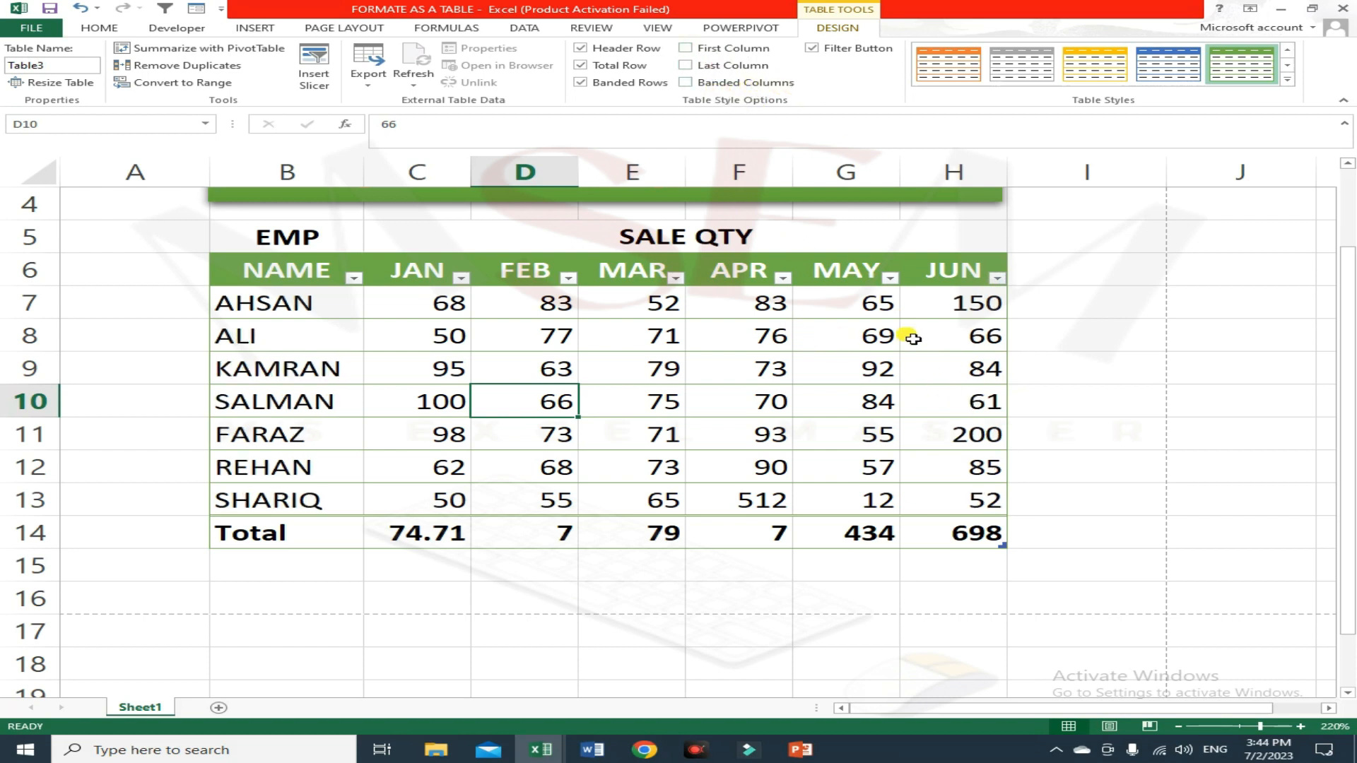
# Step: Try the Banded Columns style option on the table and turn it back off
pyautogui.click(706, 83)
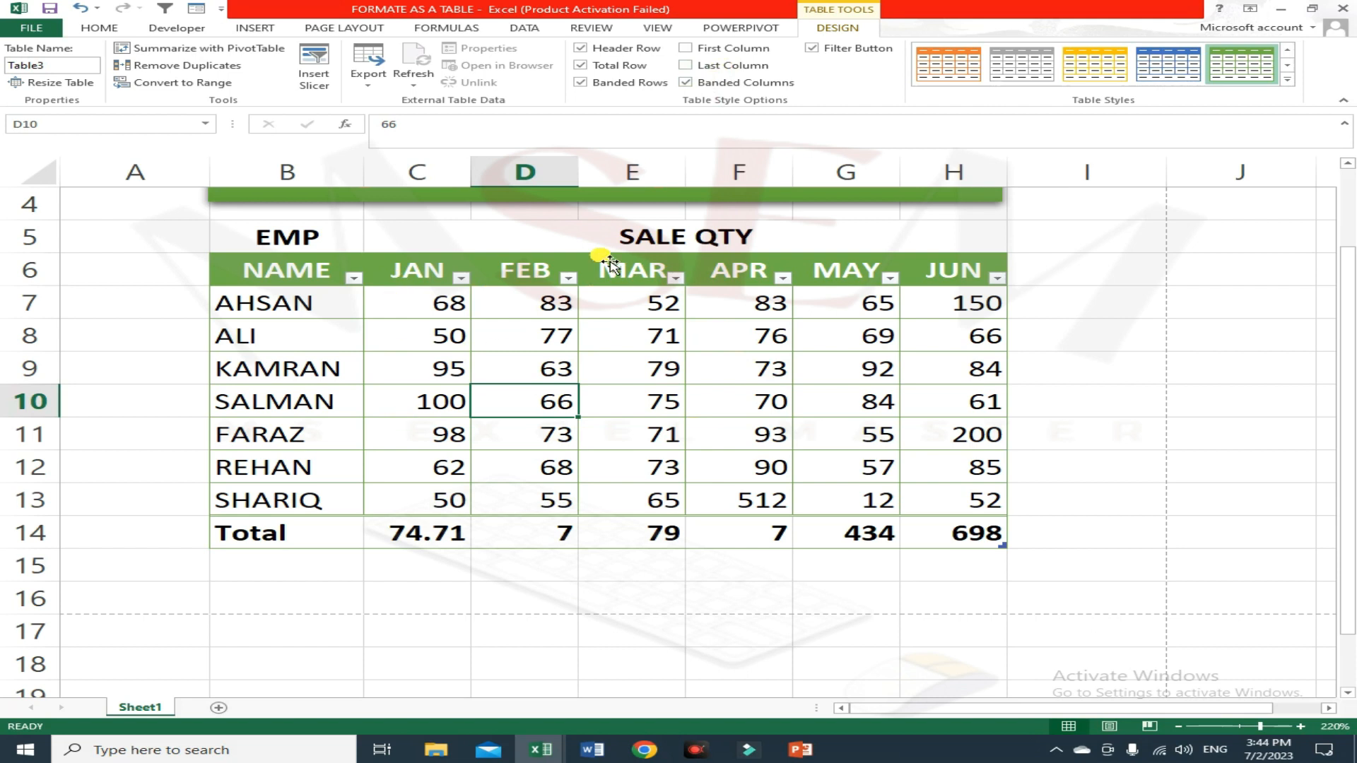
pyautogui.click(696, 81)
pyautogui.click(697, 81)
pyautogui.click(697, 81)
pyautogui.click(696, 81)
pyautogui.click(697, 81)
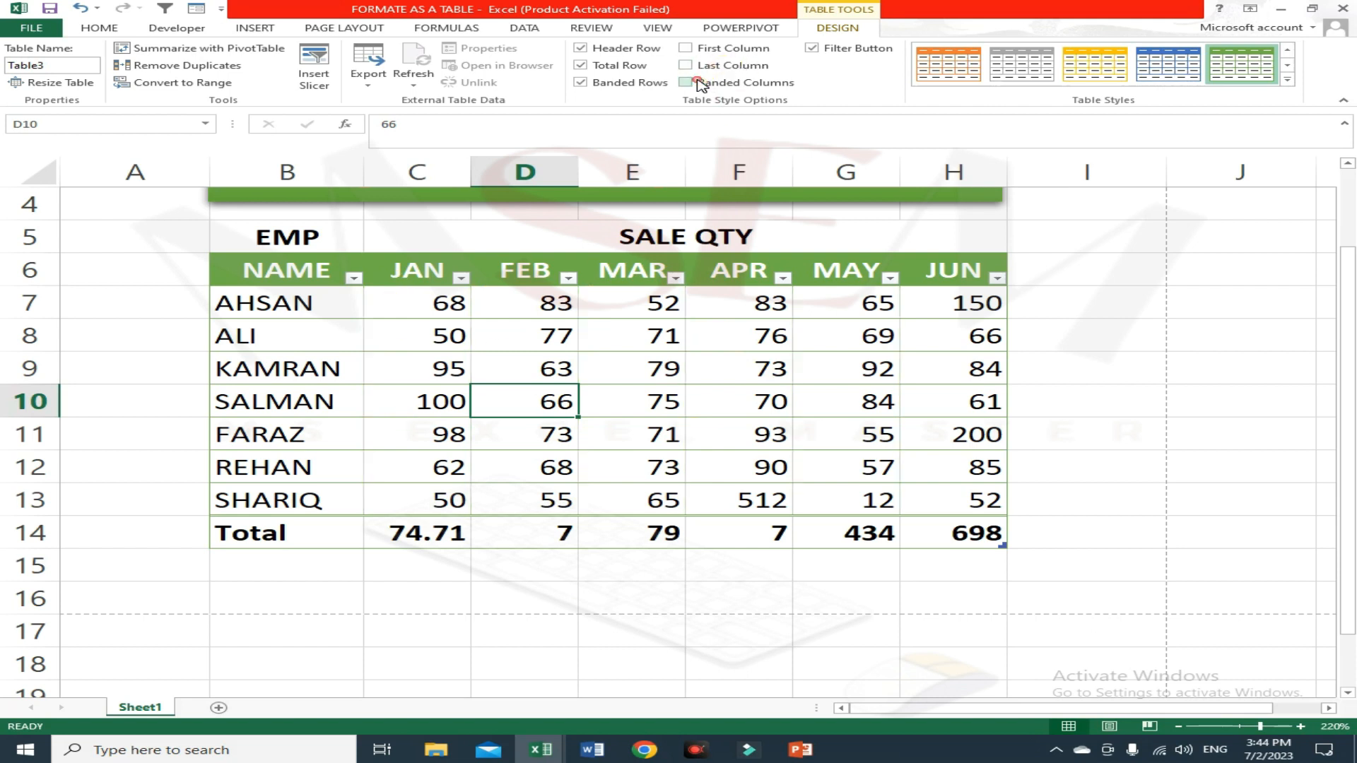
# Step: Try hiding the table's header filter buttons and turn the Filter Button option back on
pyautogui.click(824, 55)
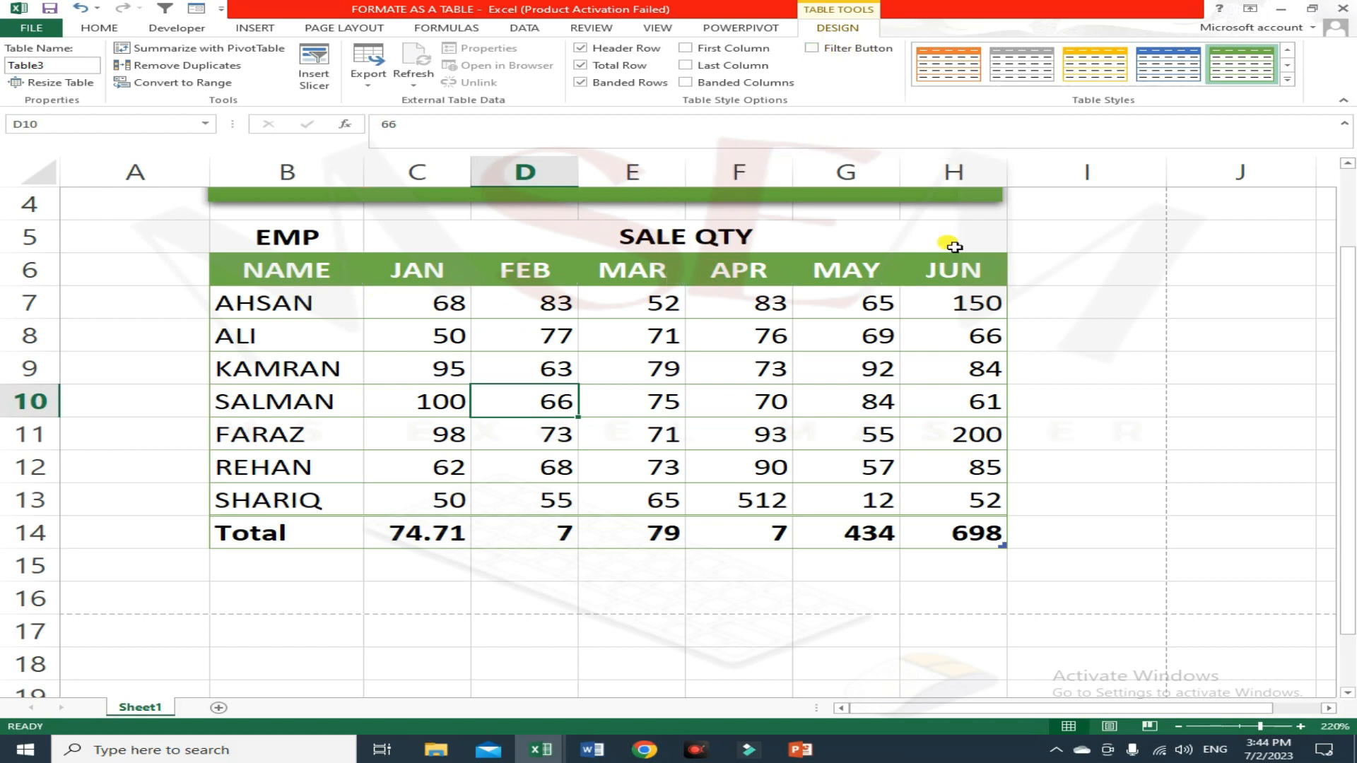
pyautogui.click(820, 49)
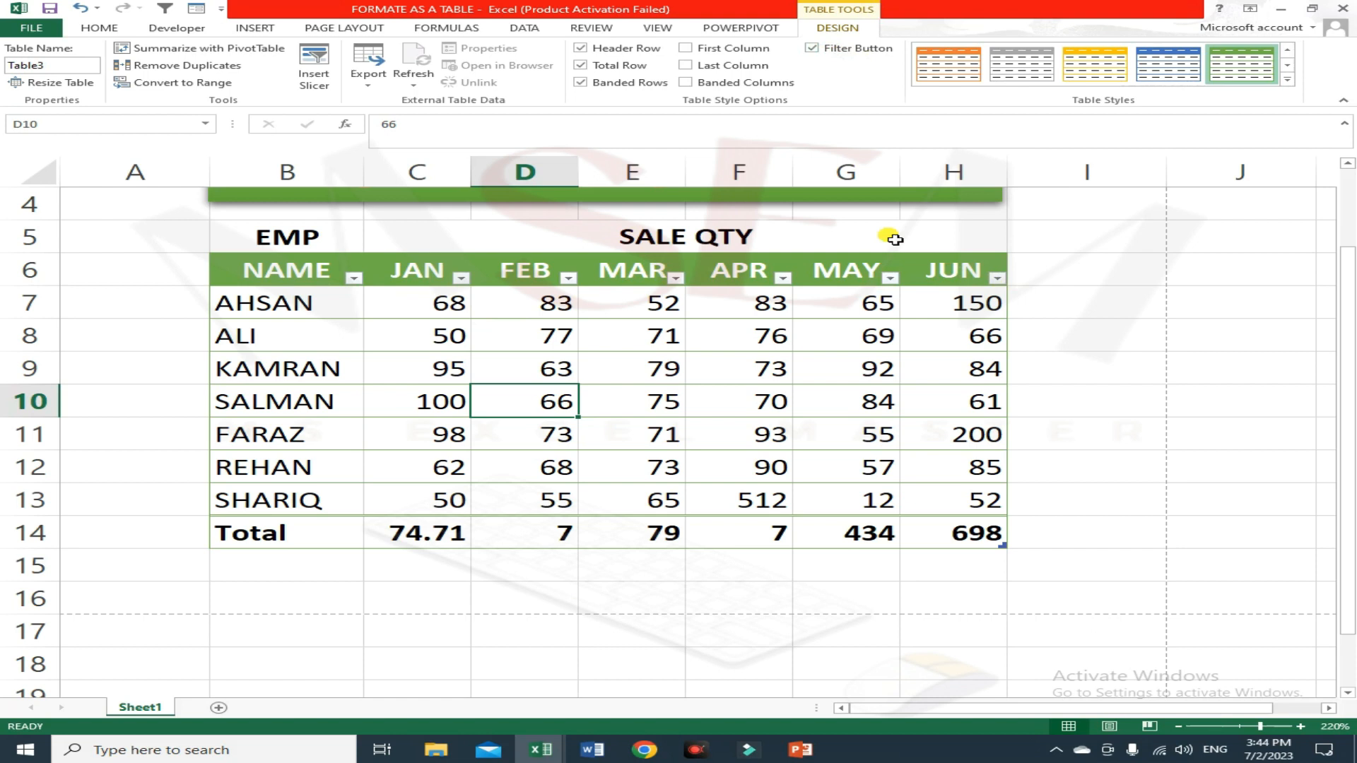
pyautogui.click(826, 48)
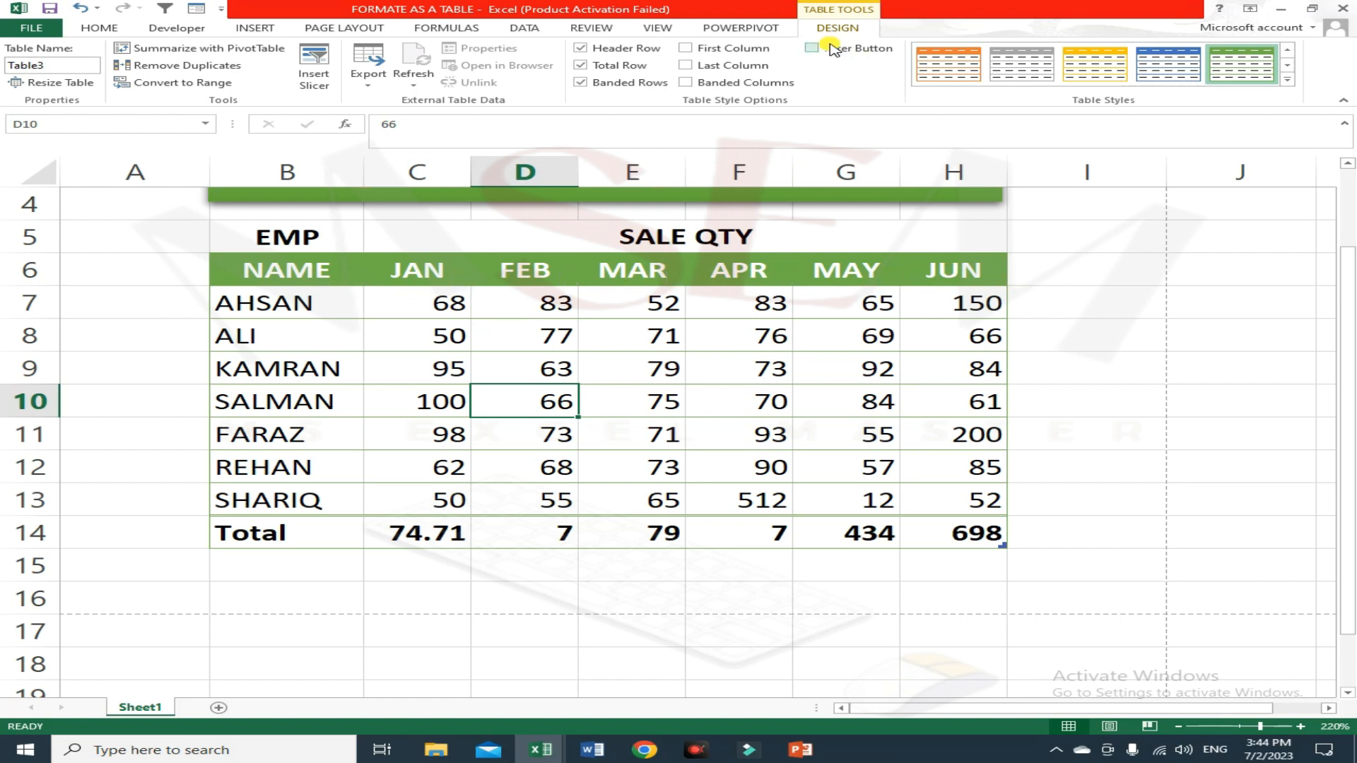
pyautogui.click(894, 269)
pyautogui.click(868, 49)
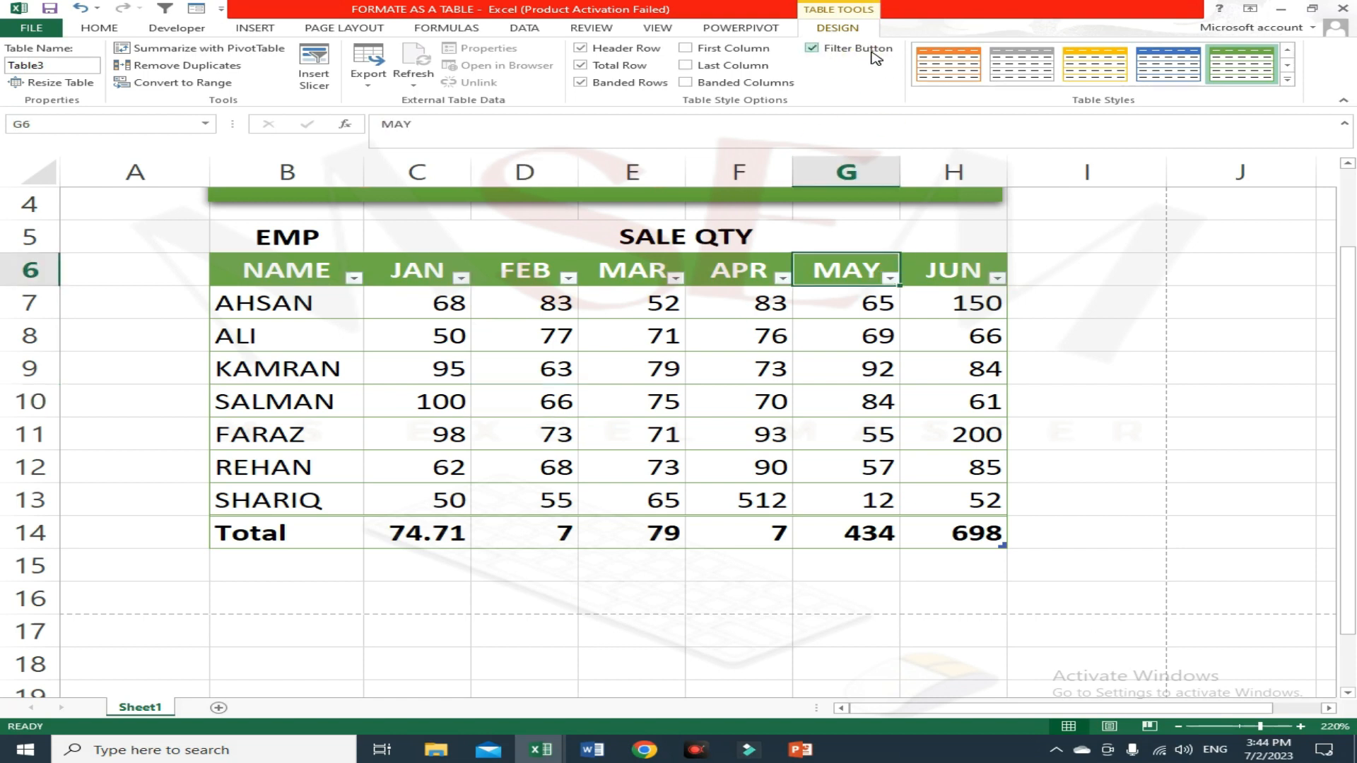
# Step: Apply the green table style with a black header from the Dark group to the employee sales table
pyautogui.click(1287, 79)
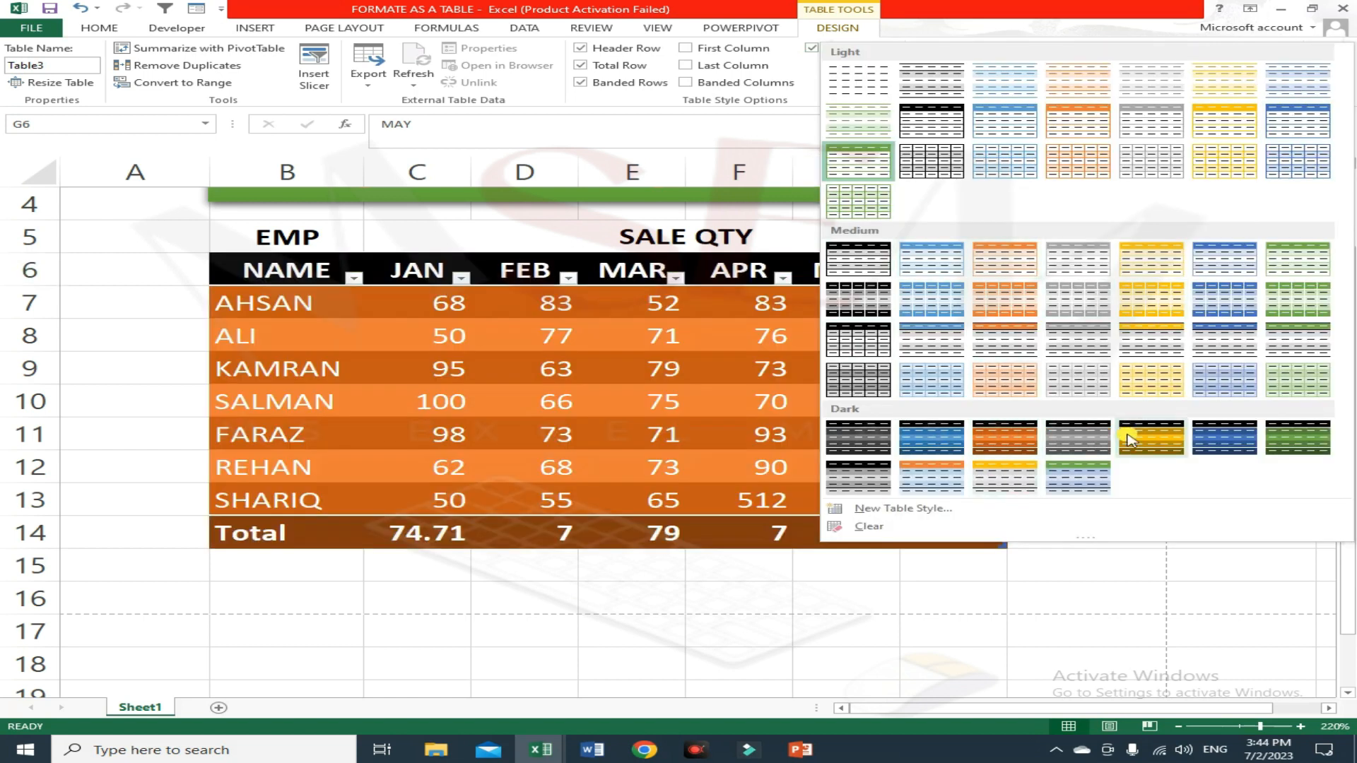
pyautogui.click(1293, 448)
pyautogui.click(857, 463)
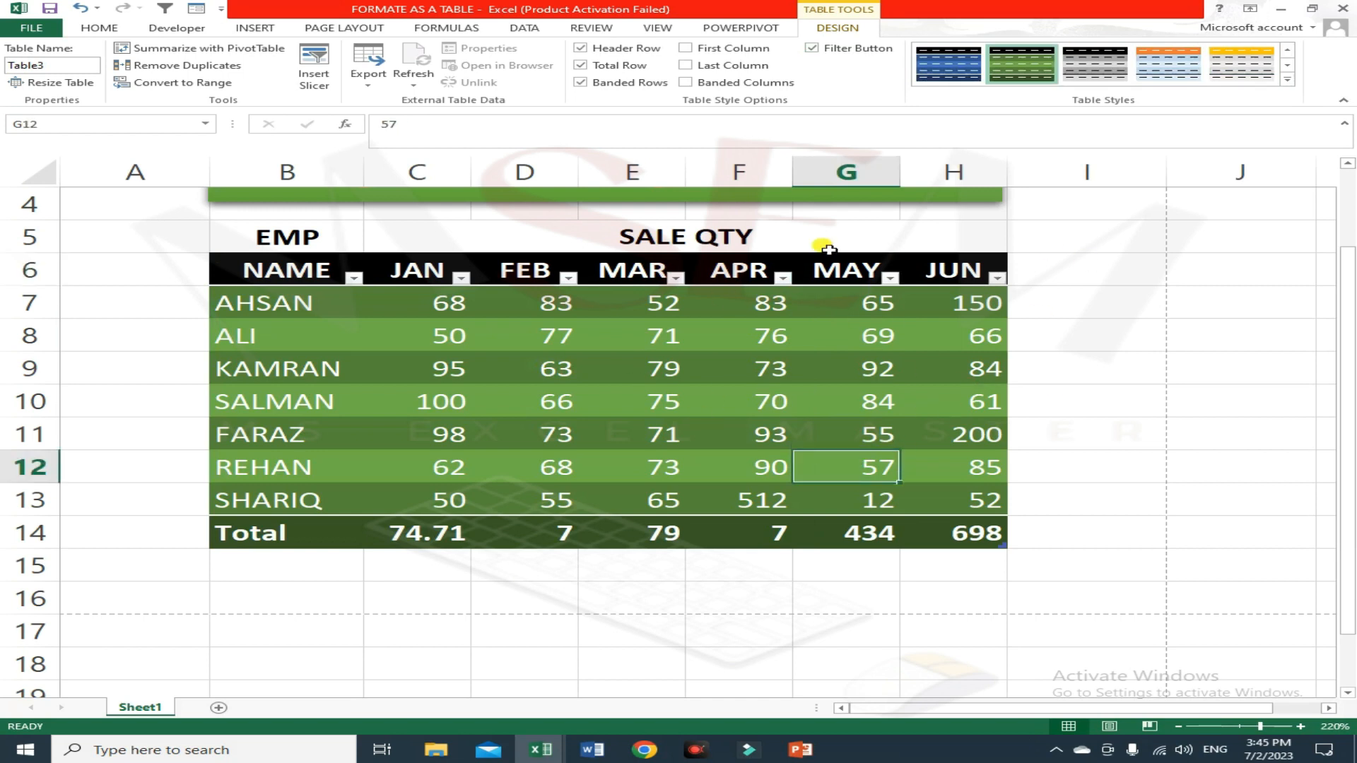
# Step: Apply the Accent6 cell style to the EMP cell B5 above the NAME column
pyautogui.click(1099, 268)
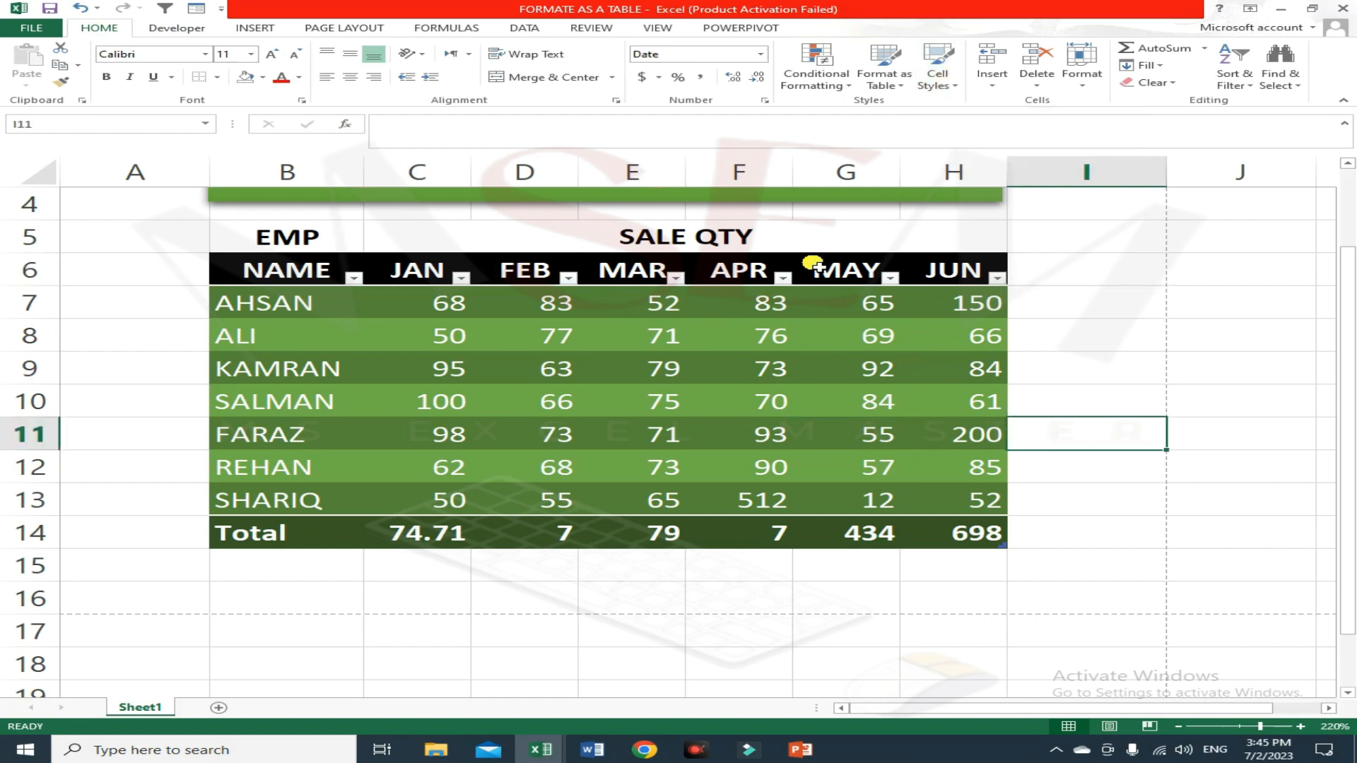
pyautogui.click(773, 248)
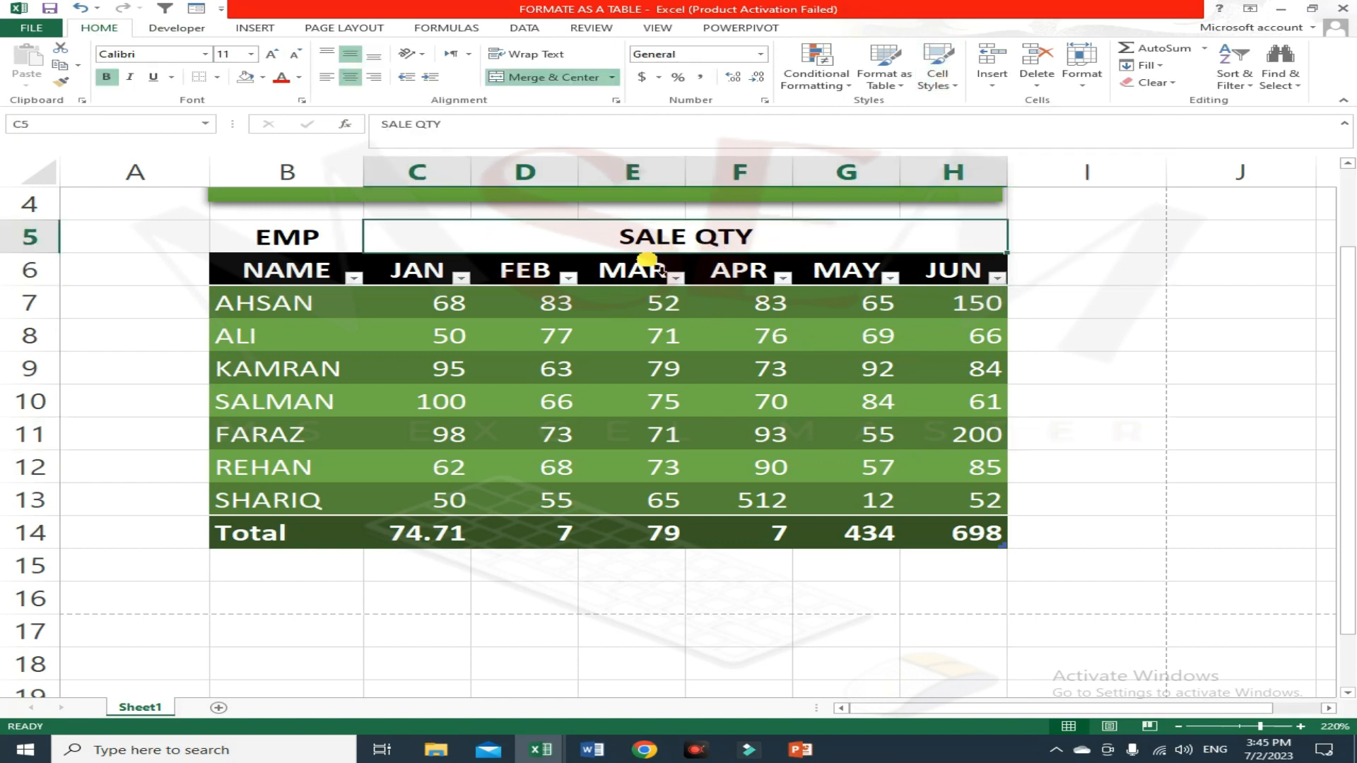
pyautogui.click(311, 248)
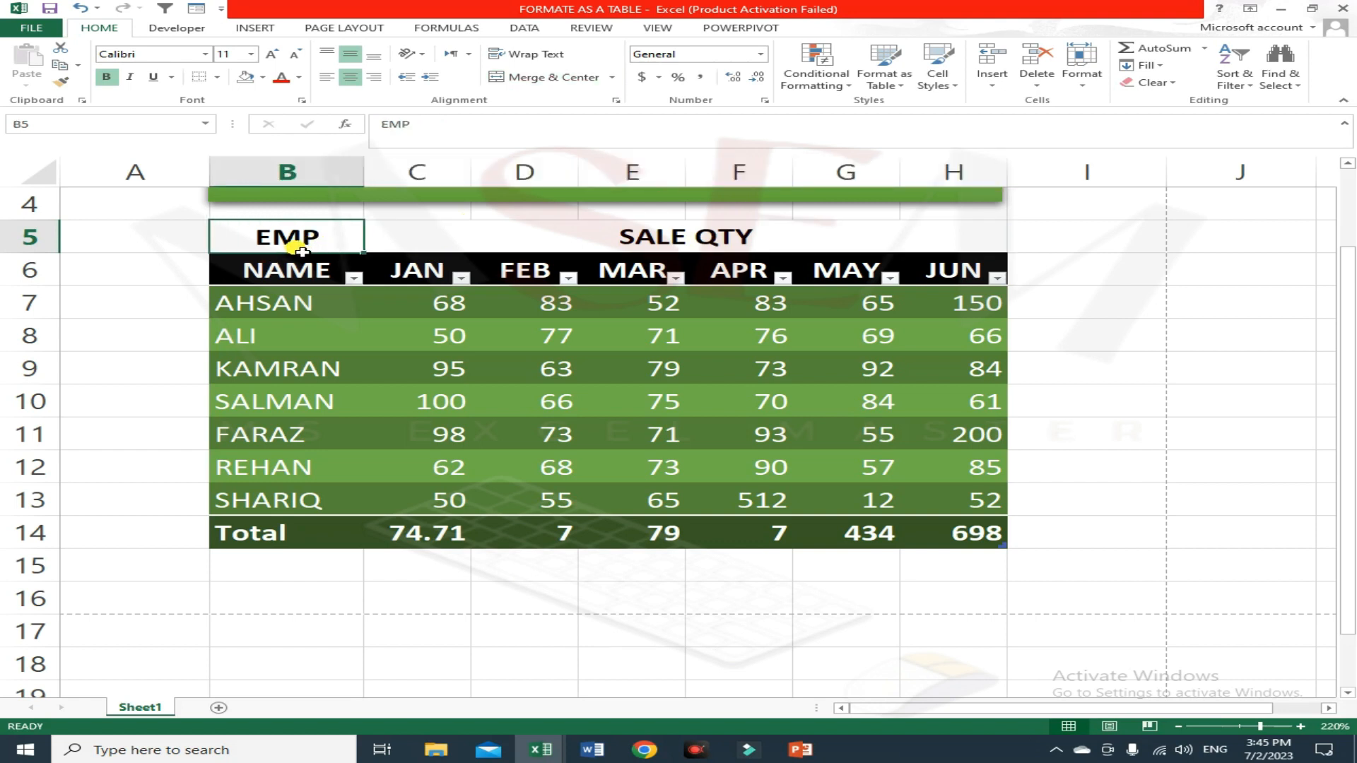
pyautogui.scroll(1, 871, 232)
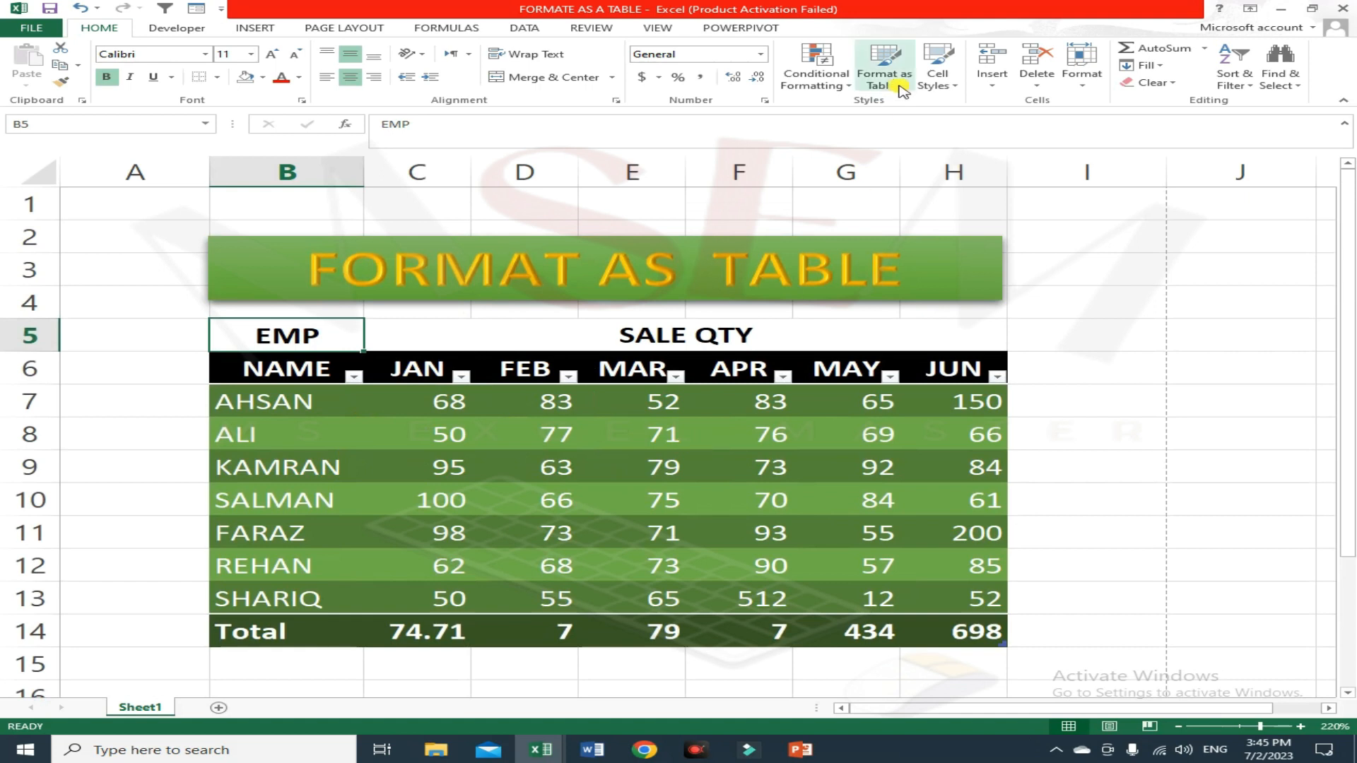
pyautogui.click(942, 78)
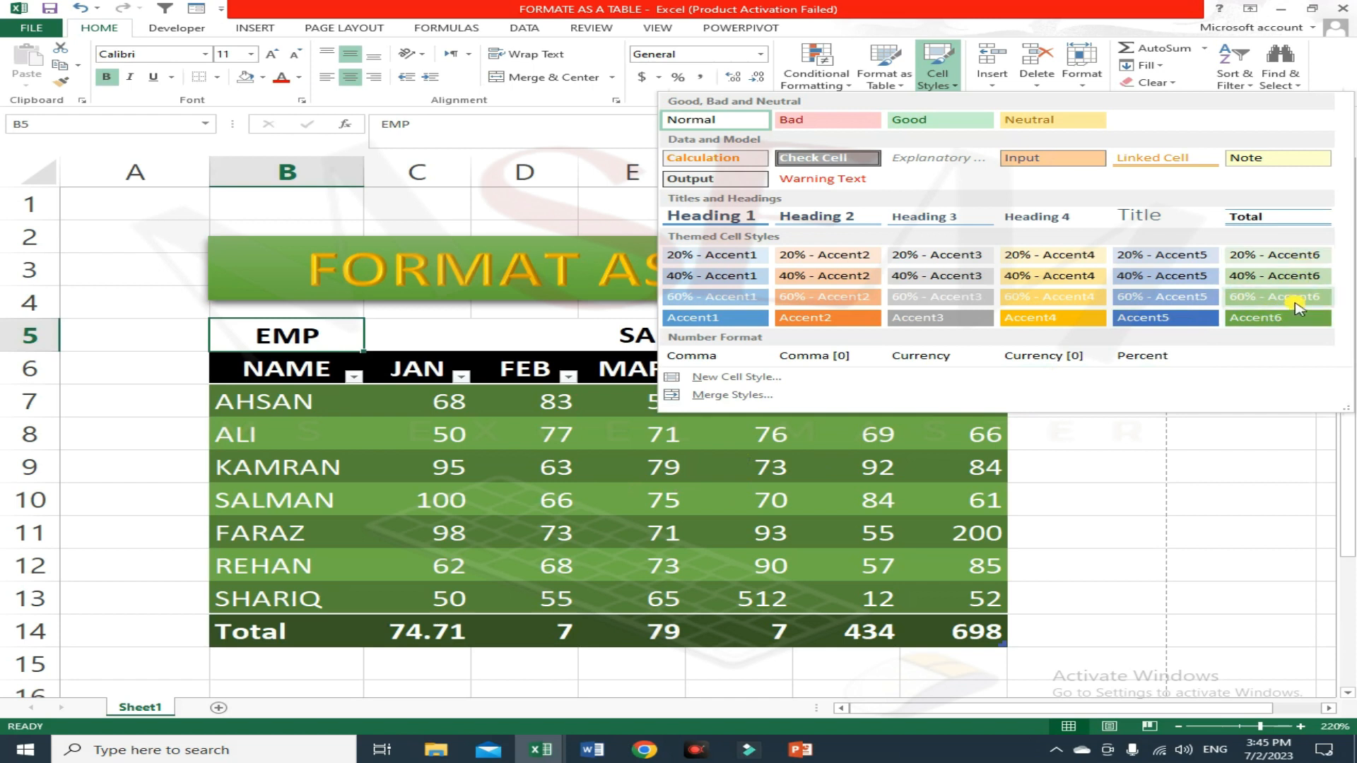
pyautogui.click(1296, 326)
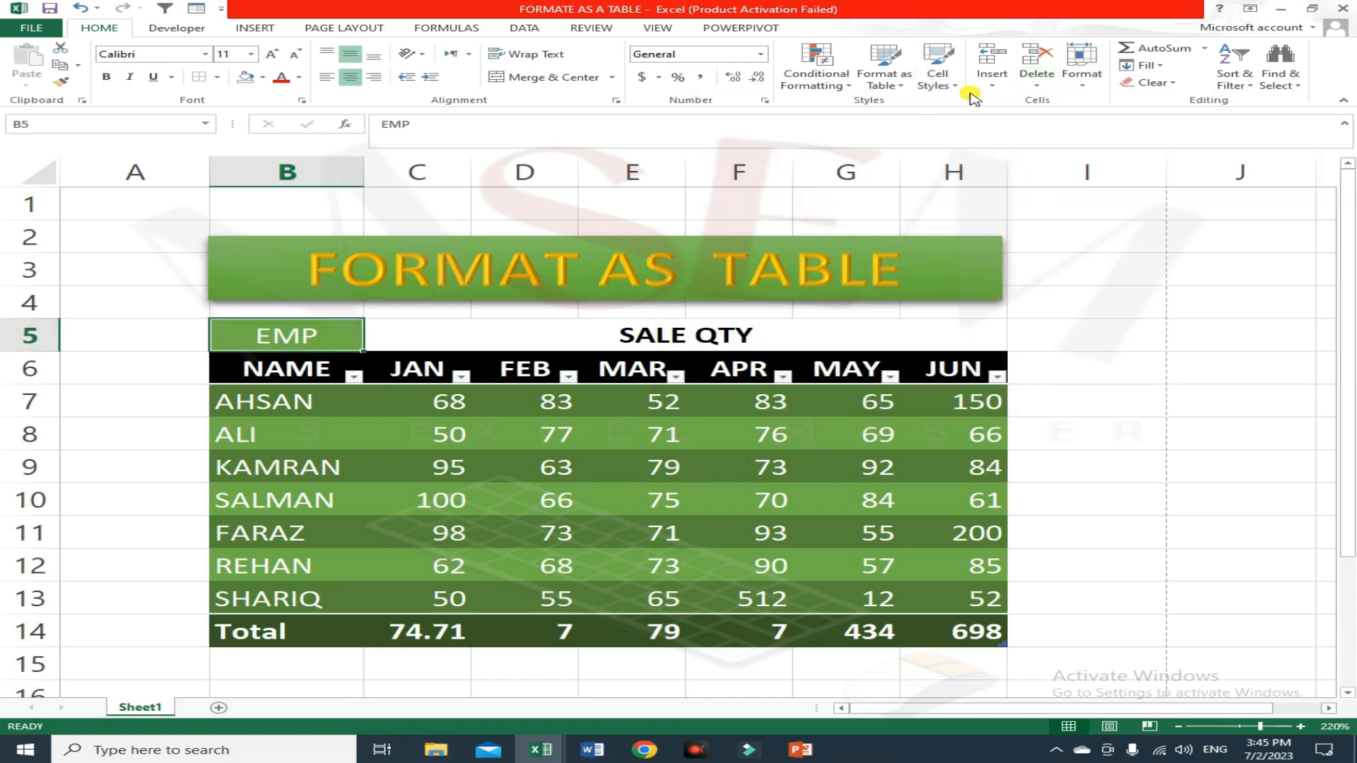
# Step: Apply the Heading 2 cell style to the EMP cell and the merged SALE QTY heading in row 5
pyautogui.click(937, 70)
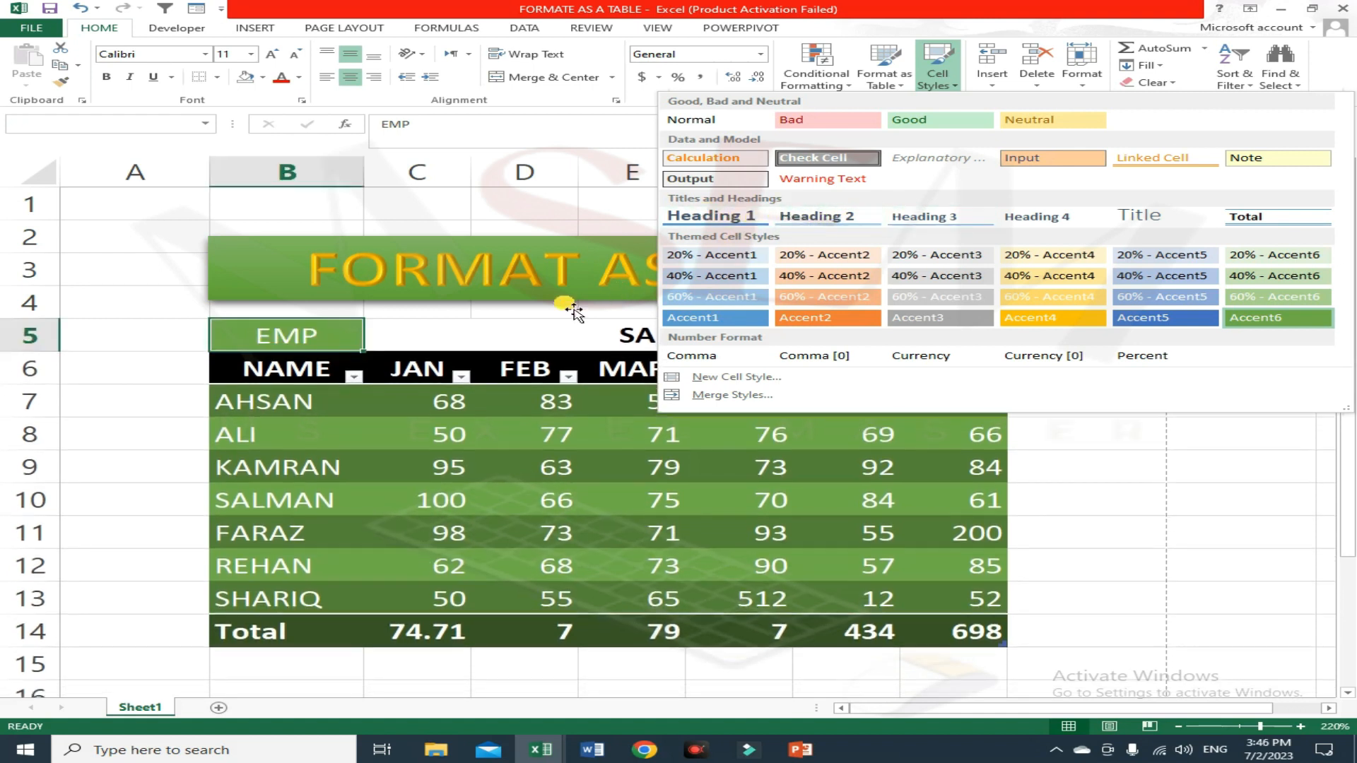
pyautogui.click(802, 216)
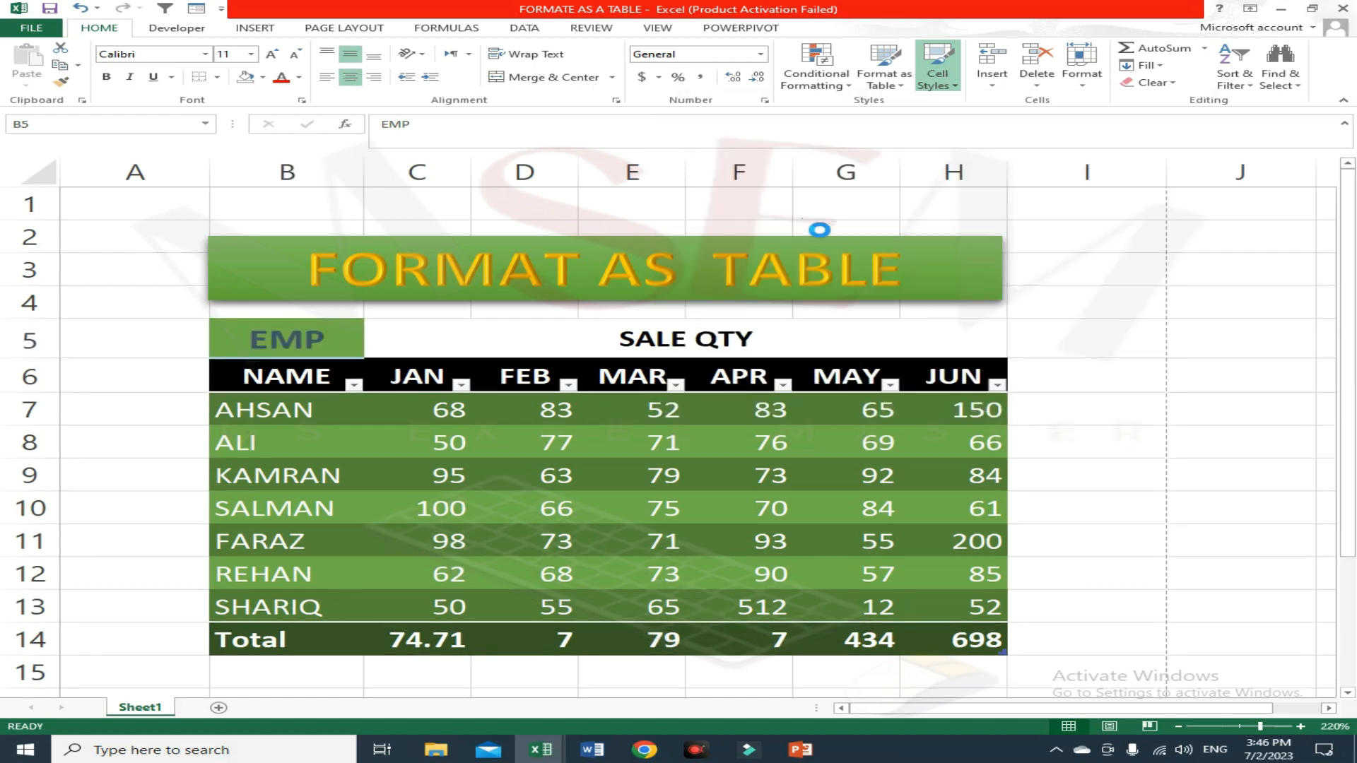
pyautogui.click(666, 344)
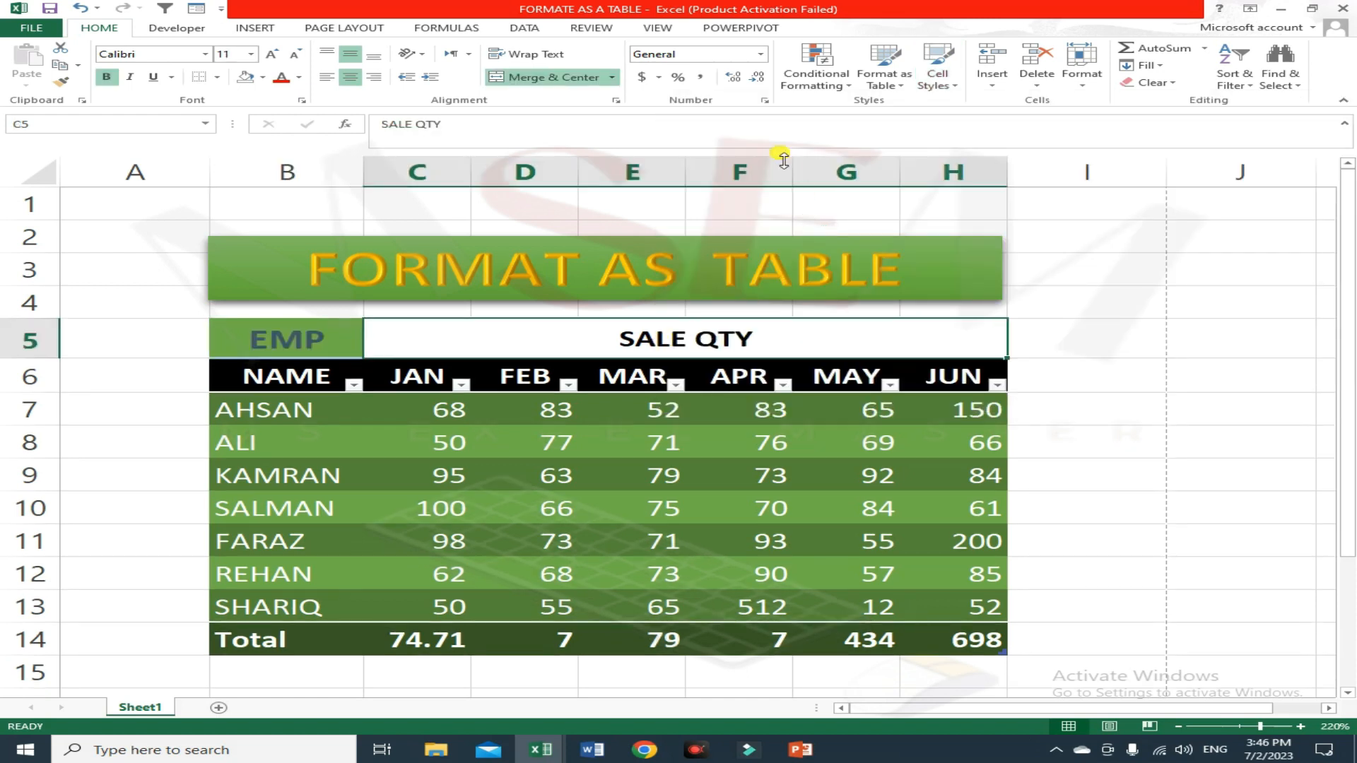
pyautogui.click(949, 85)
pyautogui.click(845, 221)
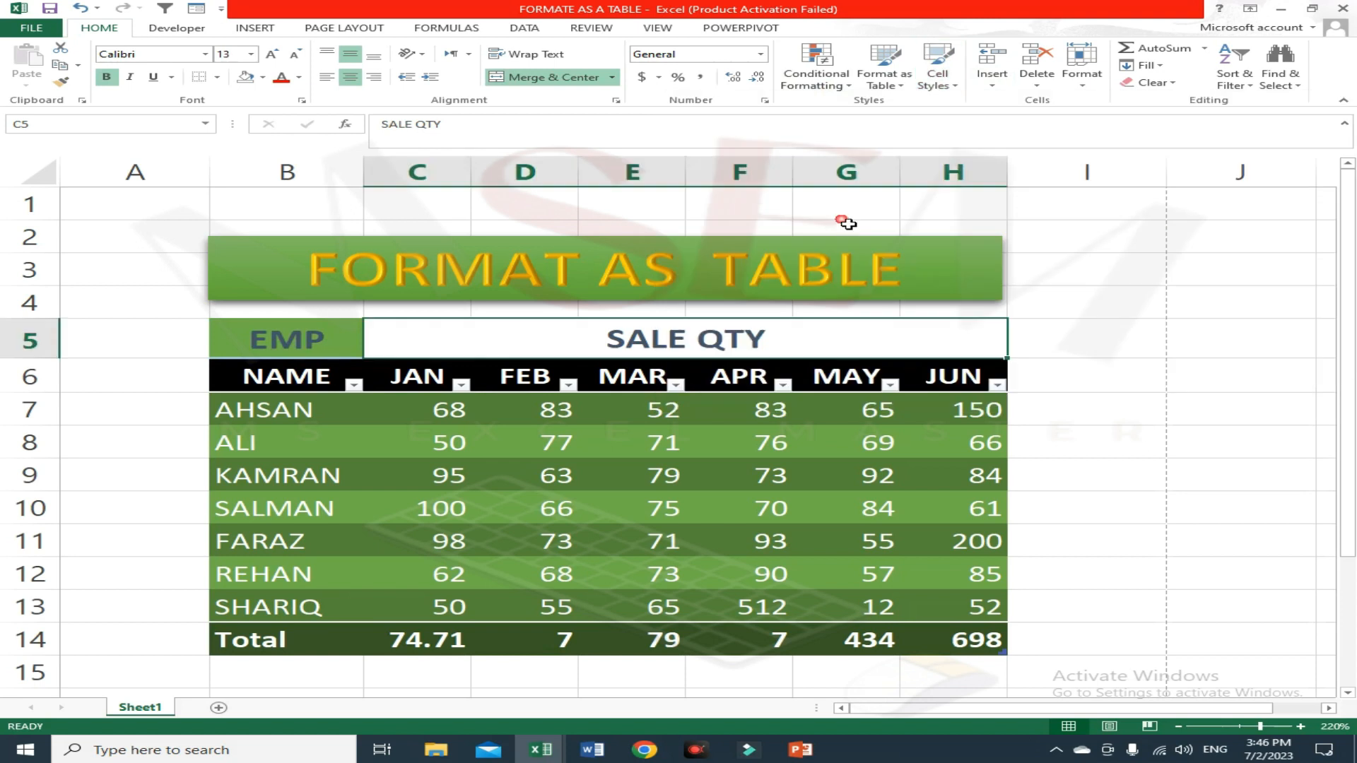
# Step: Apply the Accent6 cell style to the merged SALE QTY heading in C5
pyautogui.click(833, 98)
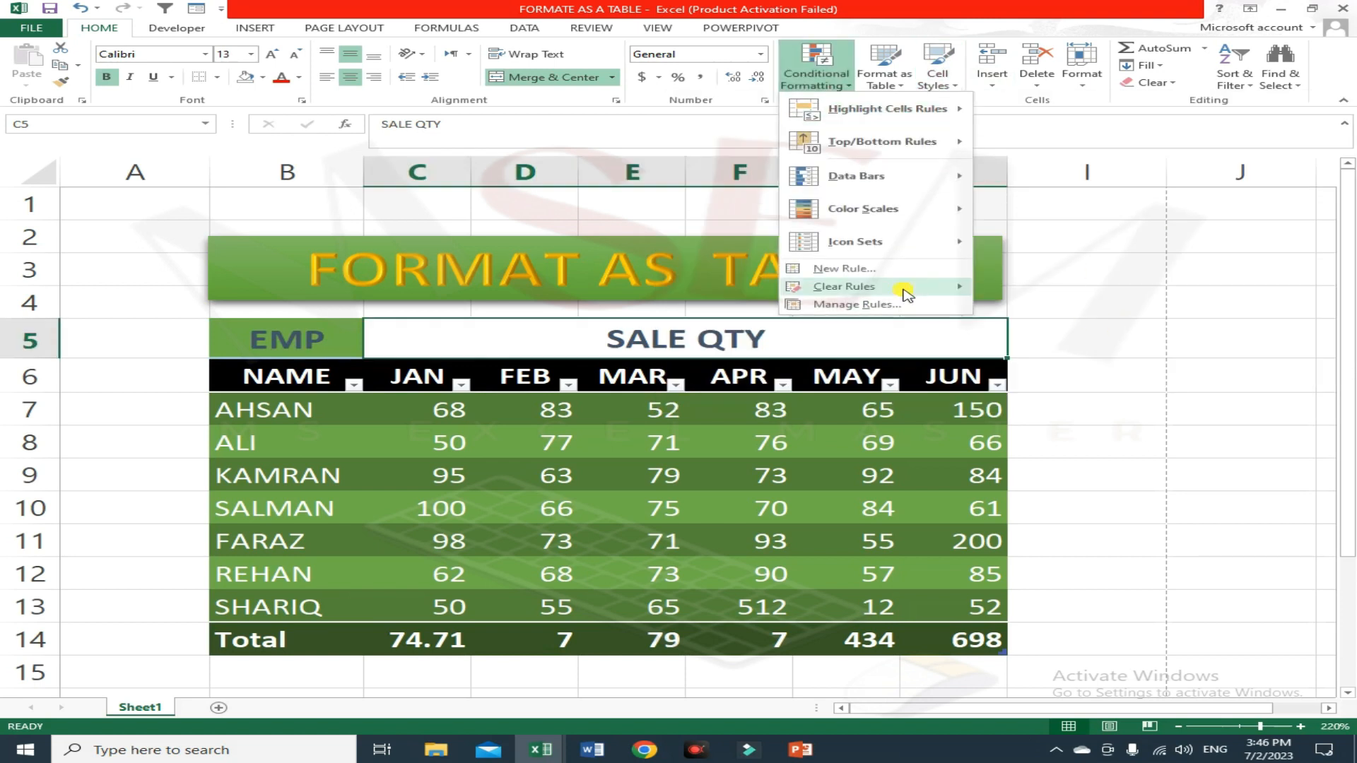
pyautogui.click(951, 83)
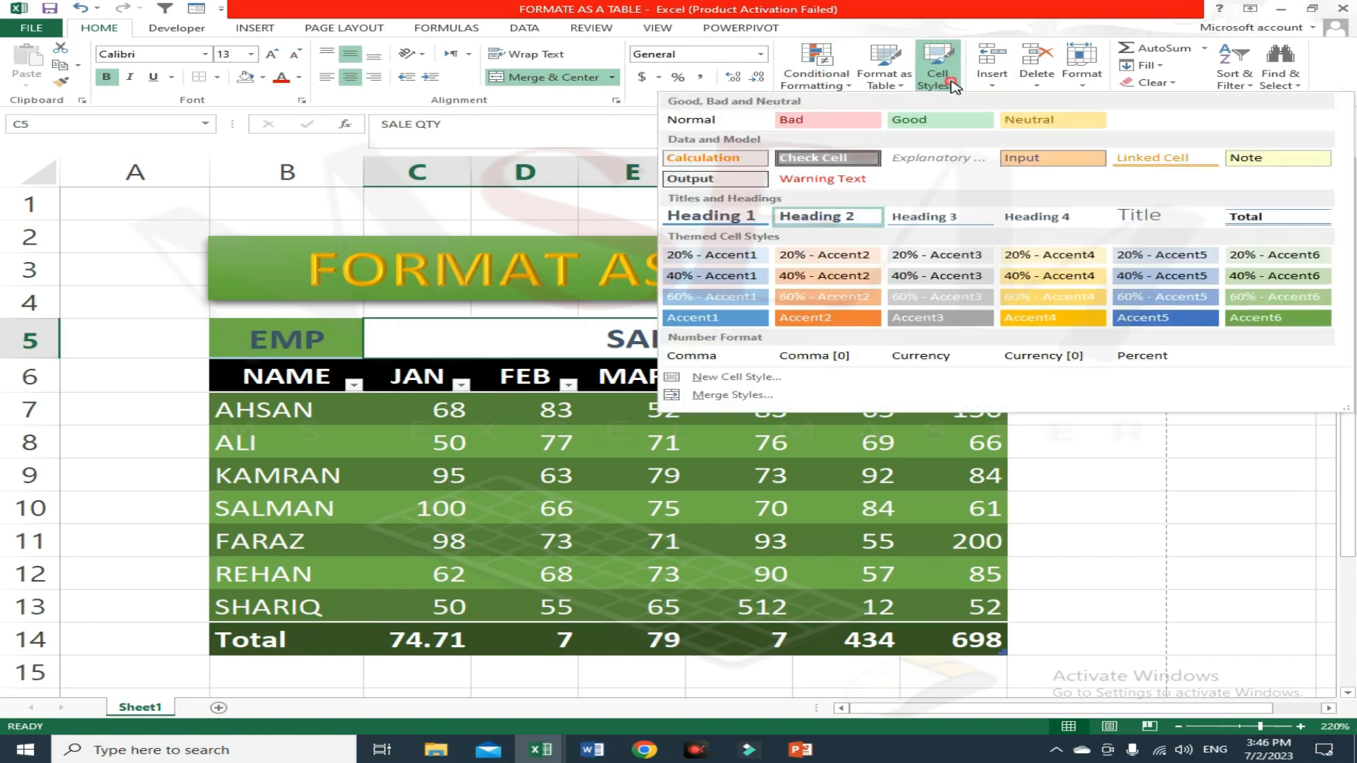
pyautogui.click(490, 330)
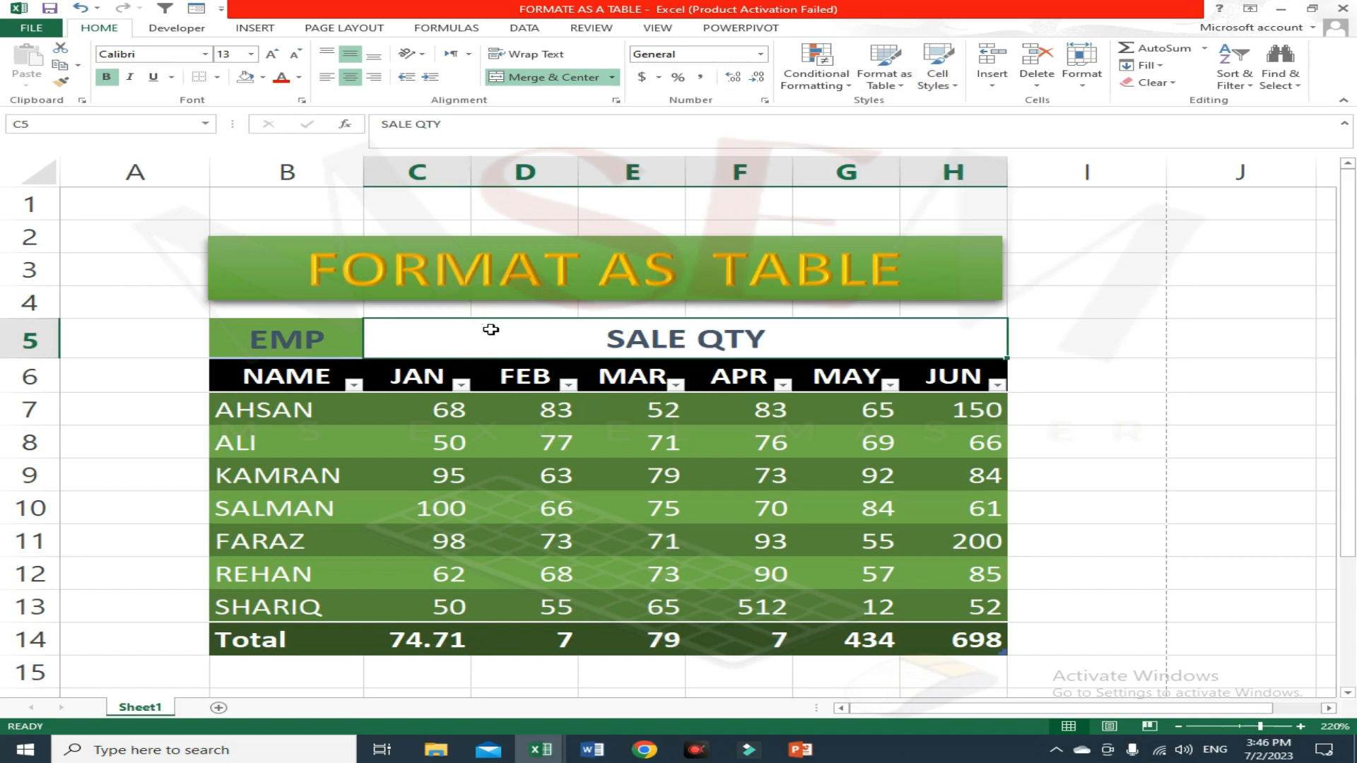
pyautogui.click(939, 90)
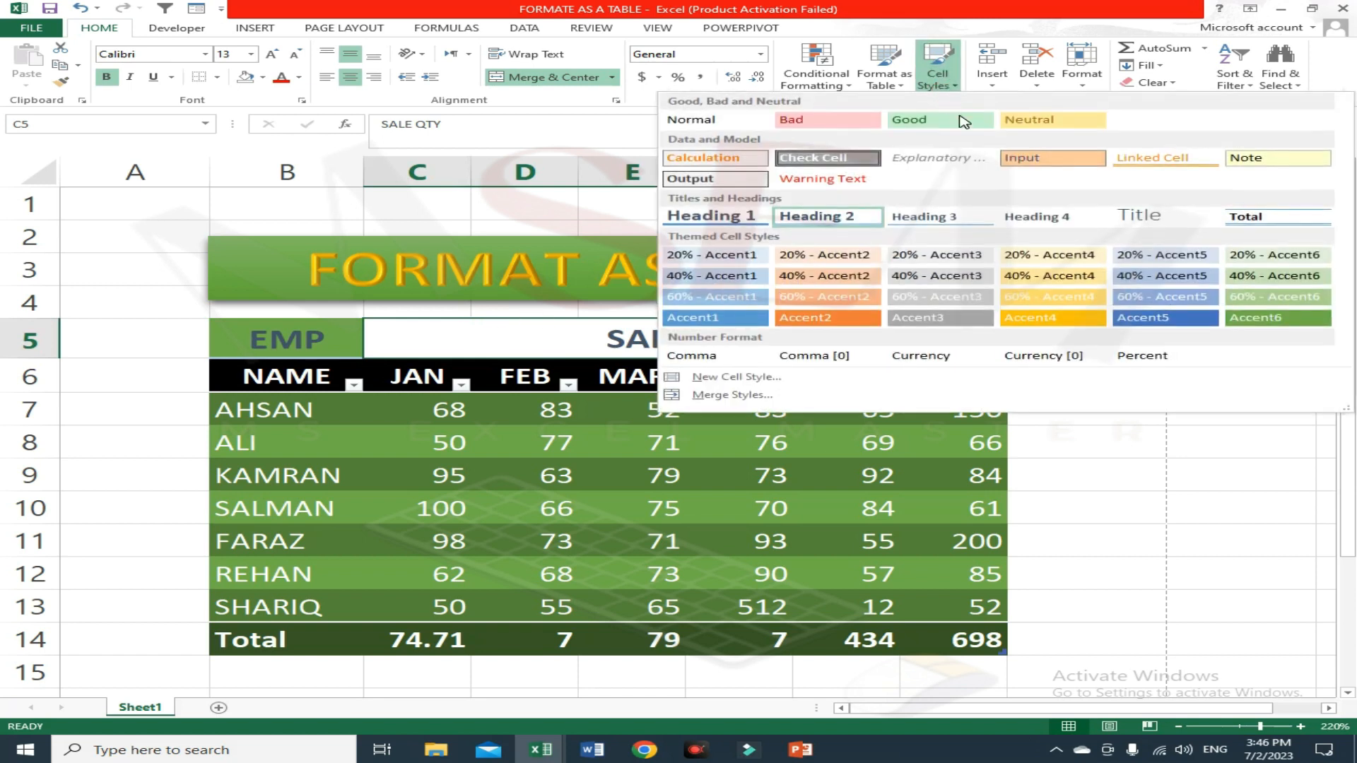
pyautogui.click(1286, 319)
pyautogui.click(1325, 475)
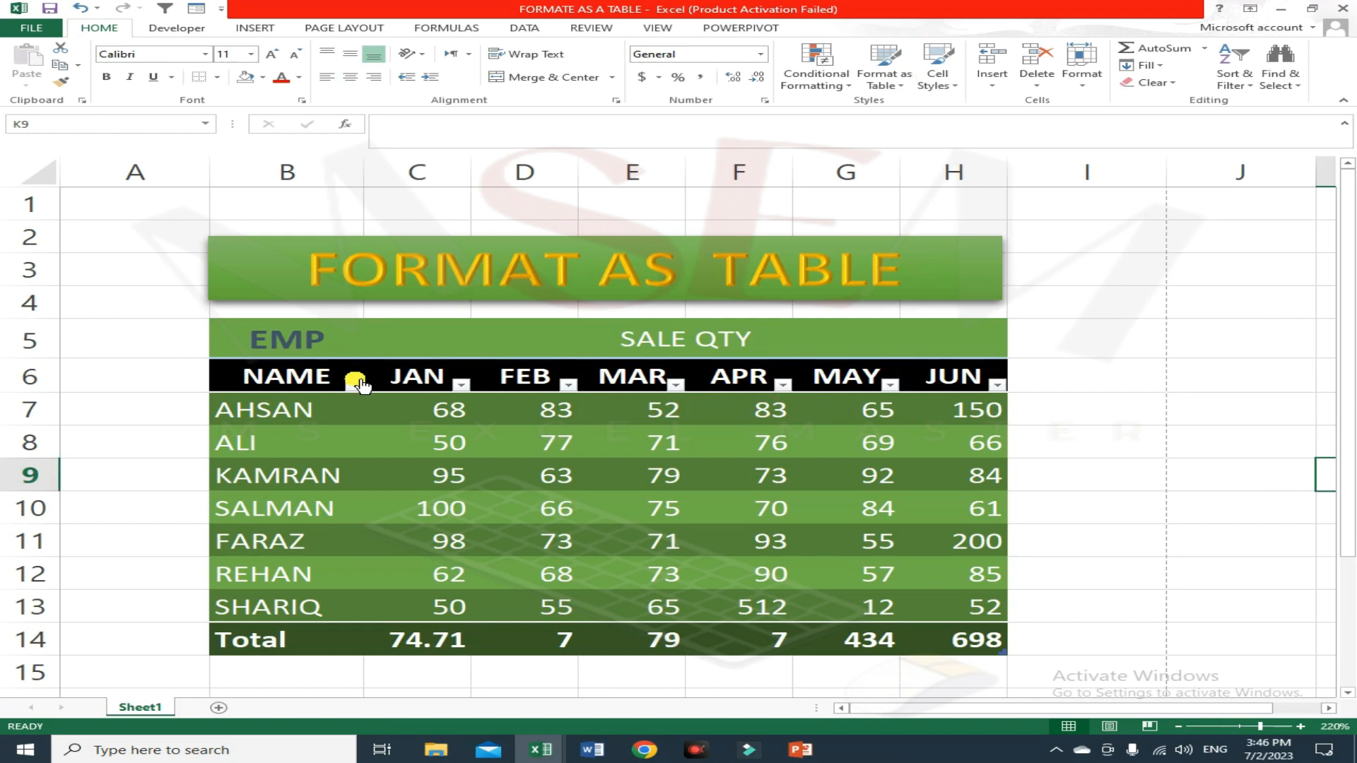
pyautogui.click(1256, 388)
pyautogui.scroll(-2, 706, 410)
pyautogui.scroll(1, 697, 386)
pyautogui.scroll(-1, 697, 386)
pyautogui.scroll(2, 545, 494)
pyautogui.click(527, 472)
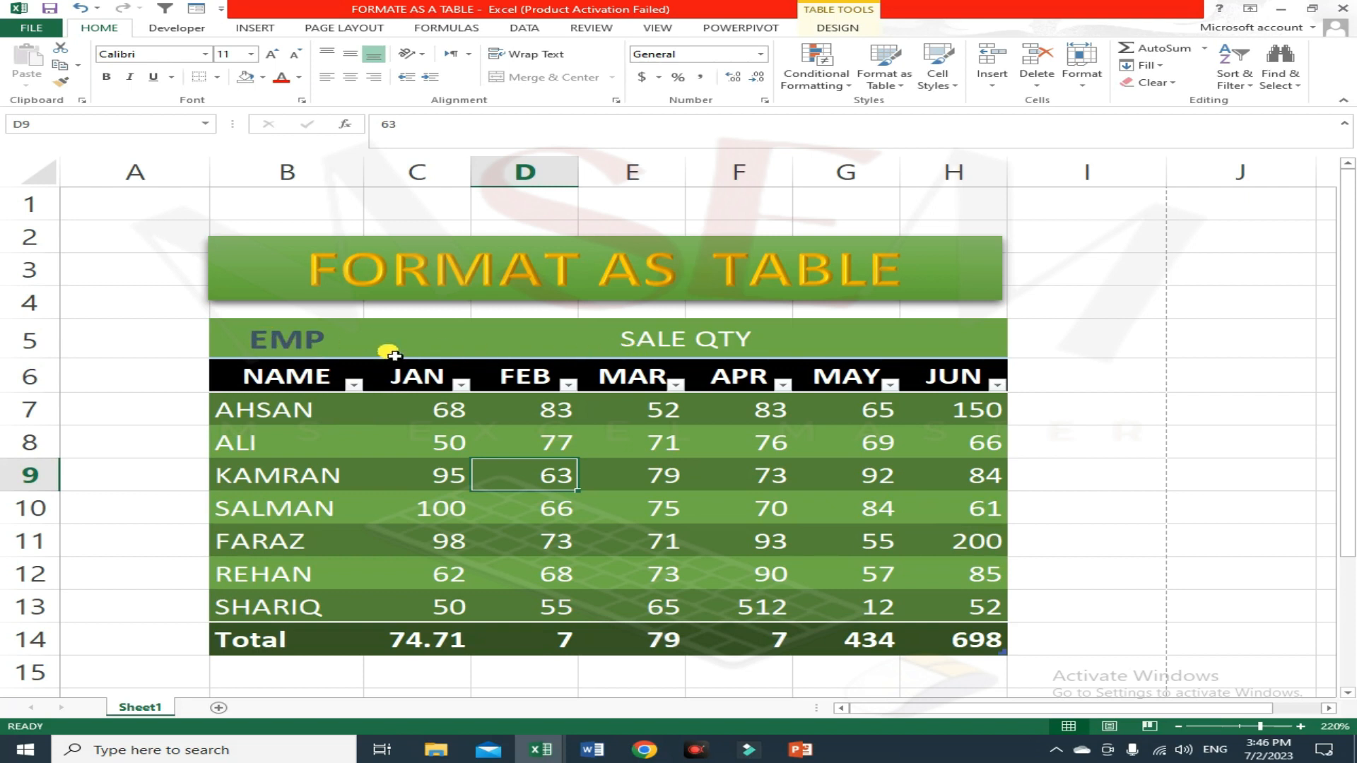
# Step: Apply all borders to the EMP cell and the merged SALE QTY heading in row 5
pyautogui.click(474, 343)
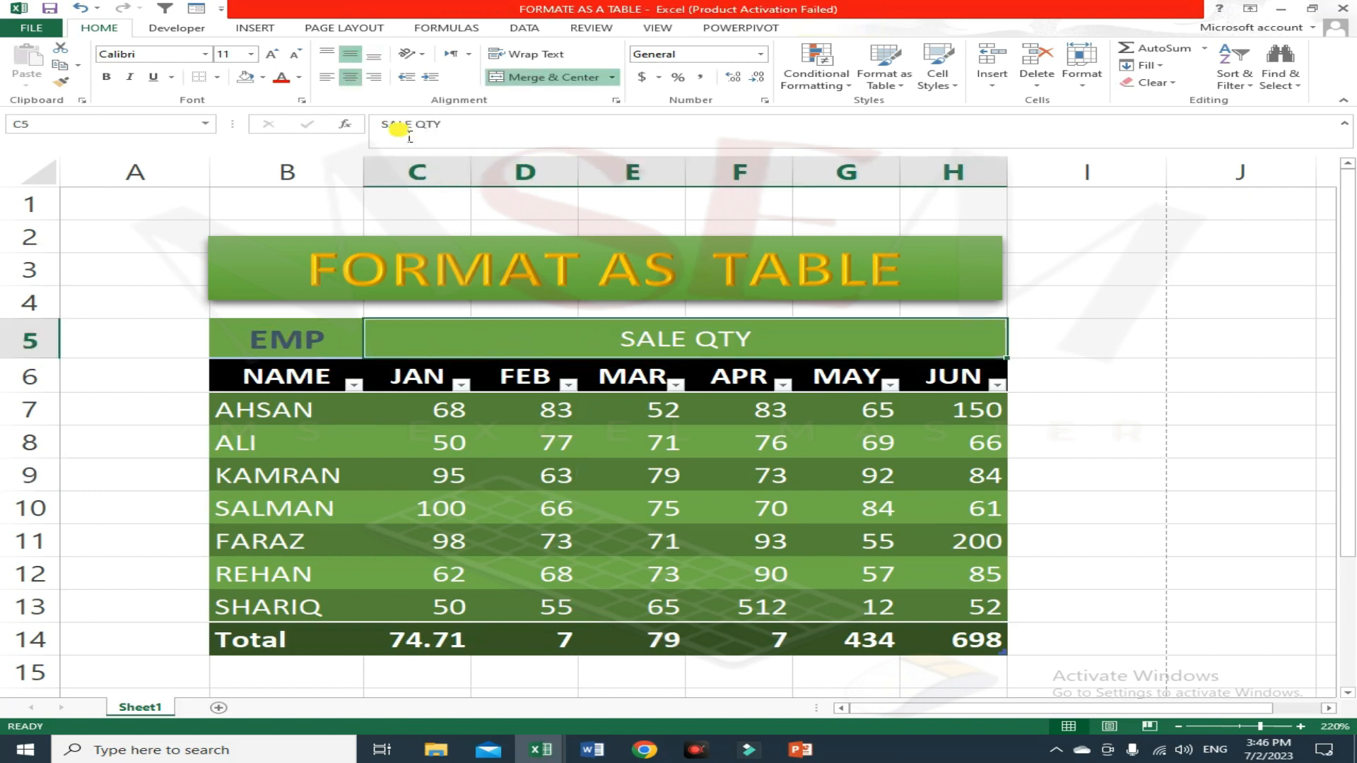
pyautogui.click(584, 537)
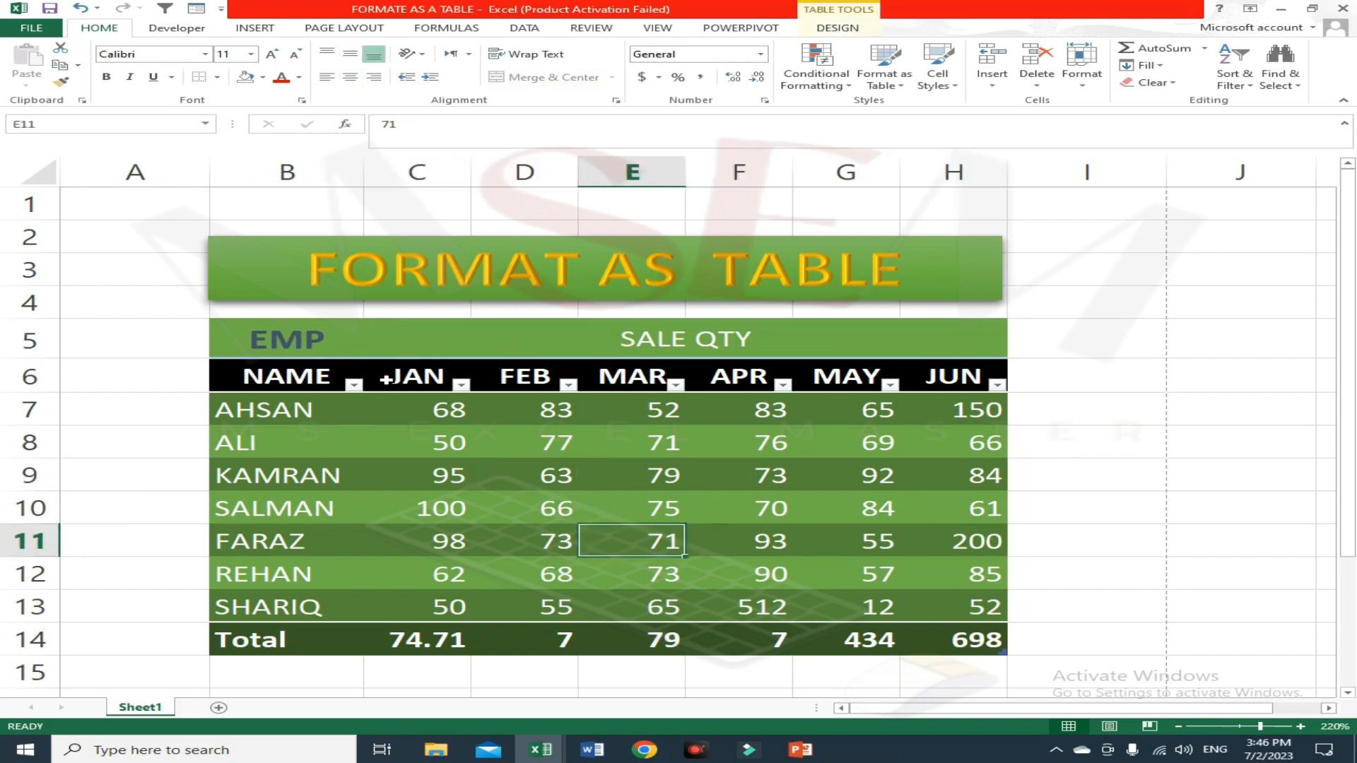
pyautogui.click(351, 350)
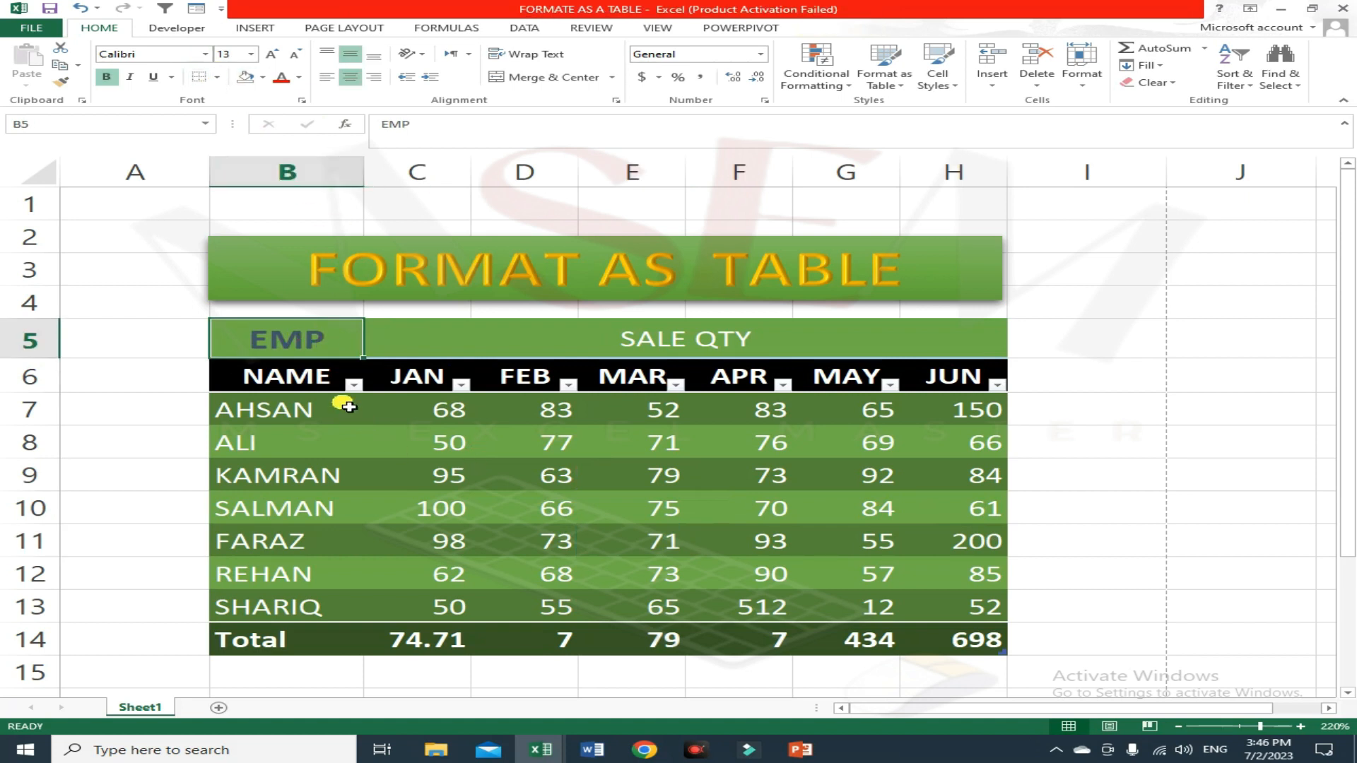
pyautogui.moveTo(297, 340); pyautogui.dragTo(951, 357)
pyautogui.click(217, 77)
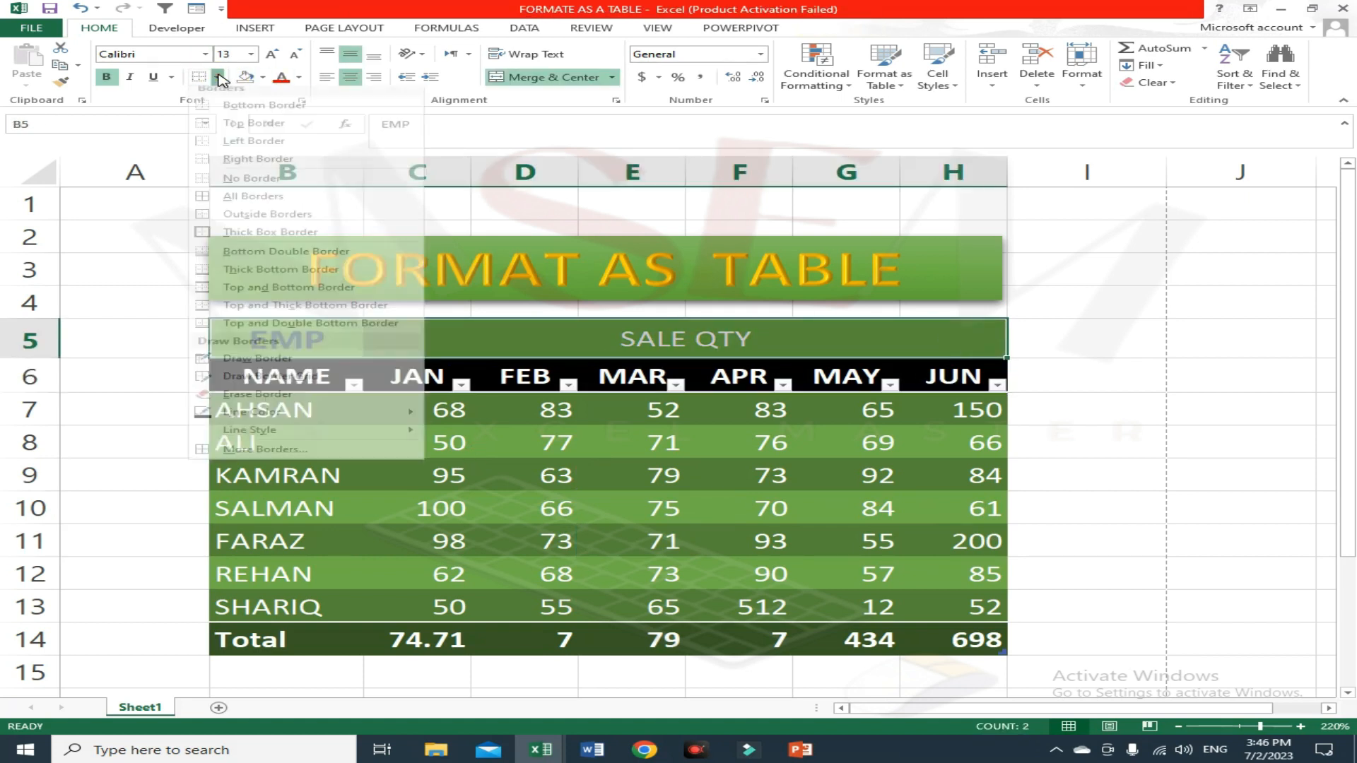
pyautogui.click(249, 211)
pyautogui.click(773, 550)
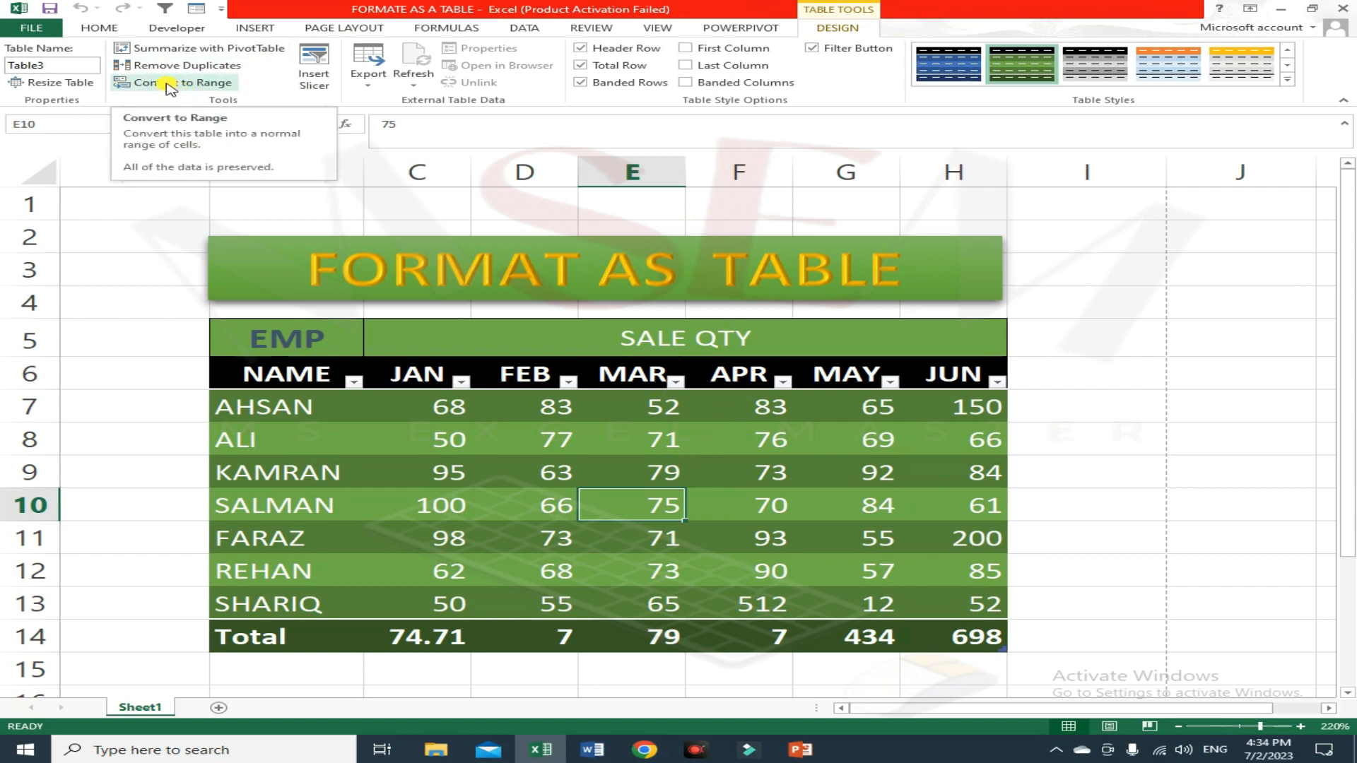
# Step: Convert the employee sales table to a normal range and accept the confirmation
pyautogui.click(357, 469)
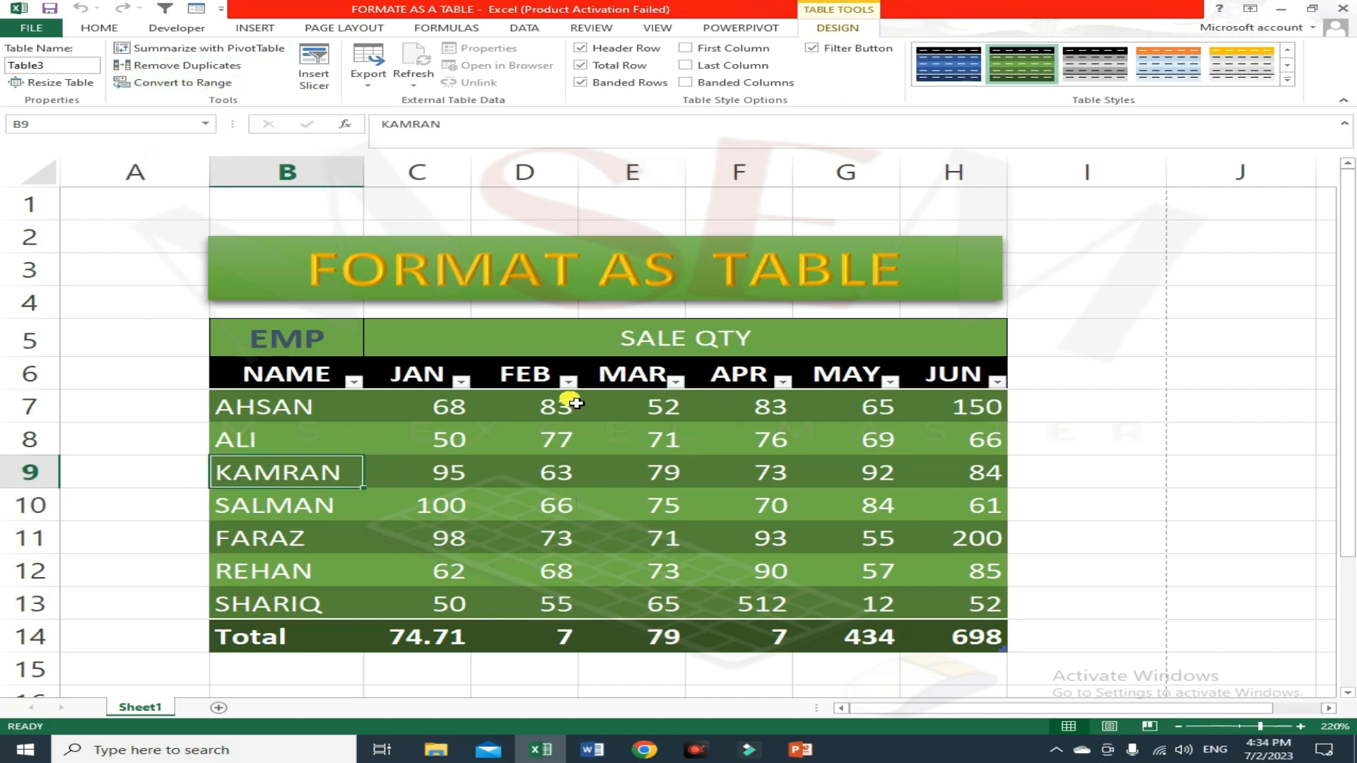
pyautogui.click(542, 446)
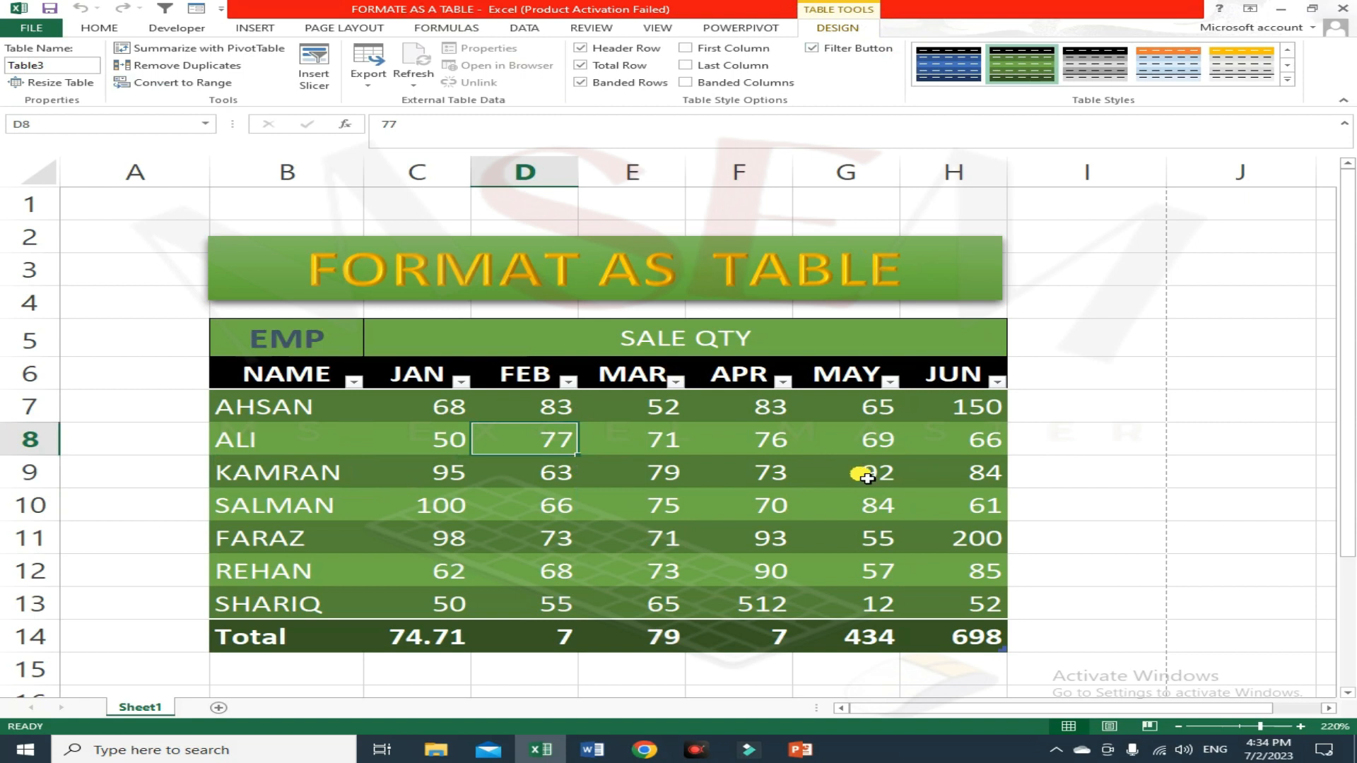
pyautogui.click(1129, 417)
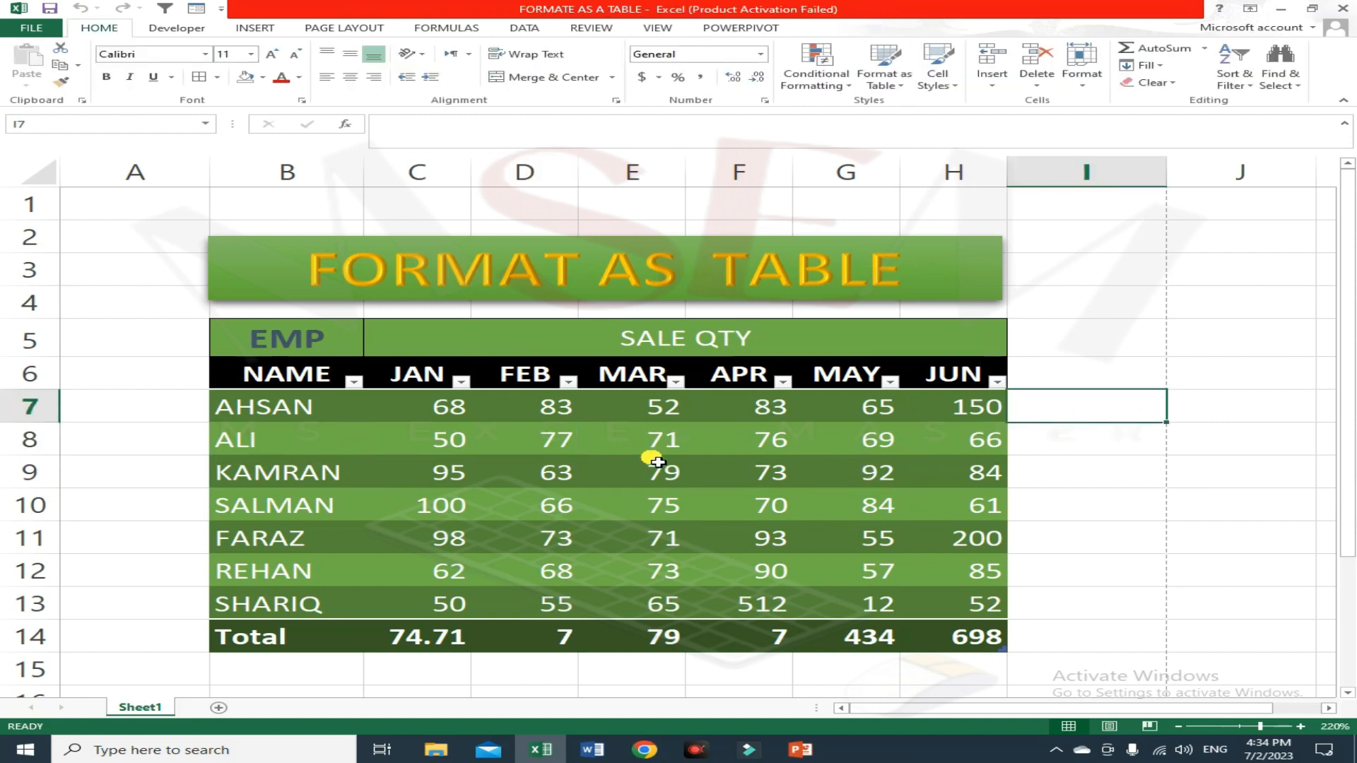
pyautogui.click(785, 452)
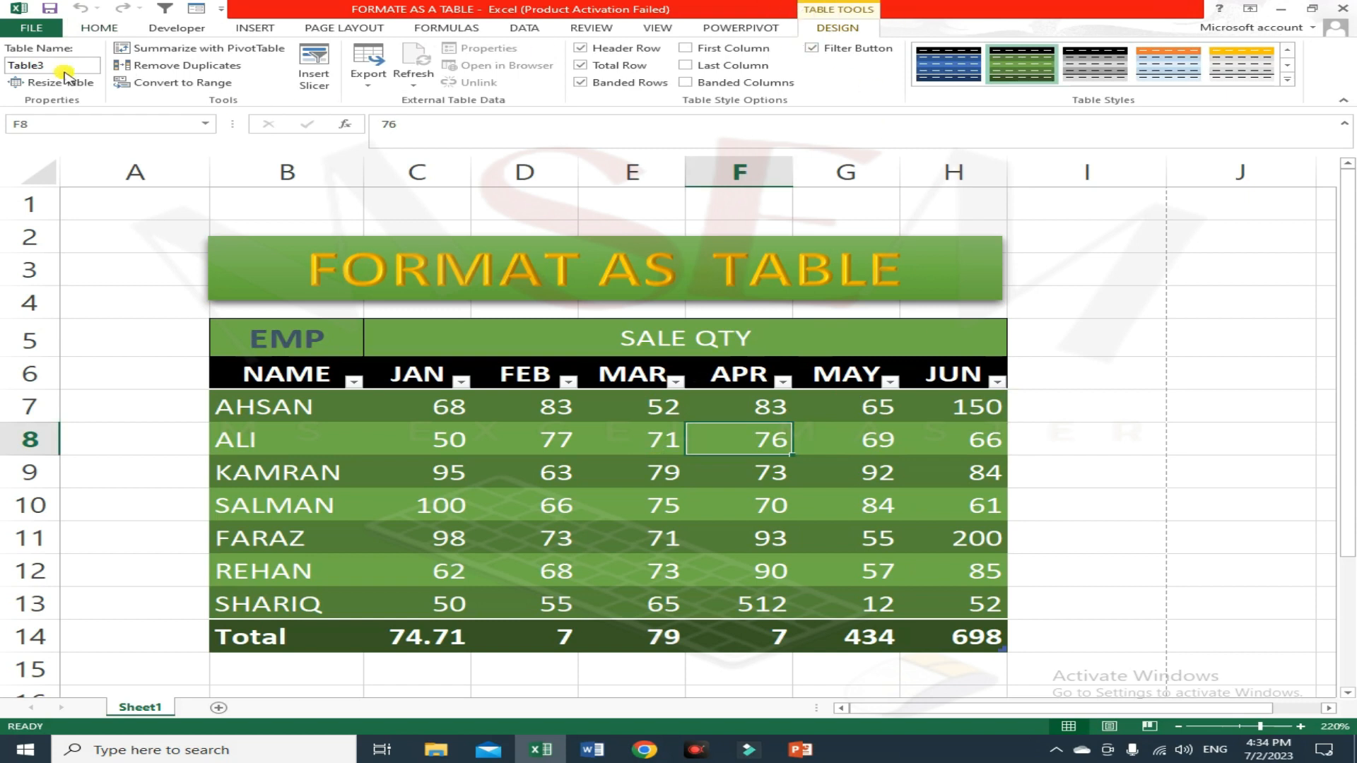
pyautogui.click(214, 86)
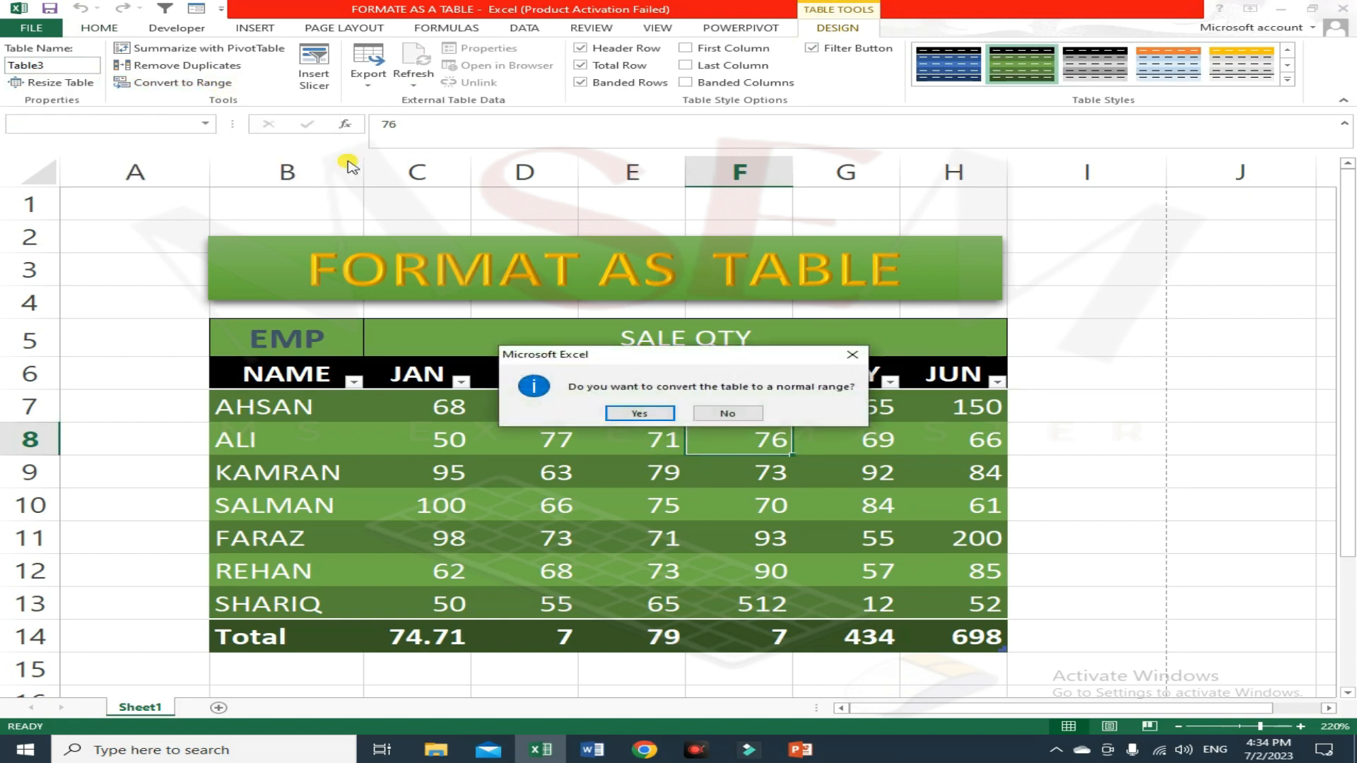
pyautogui.moveTo(700, 359); pyautogui.dragTo(640, 408)
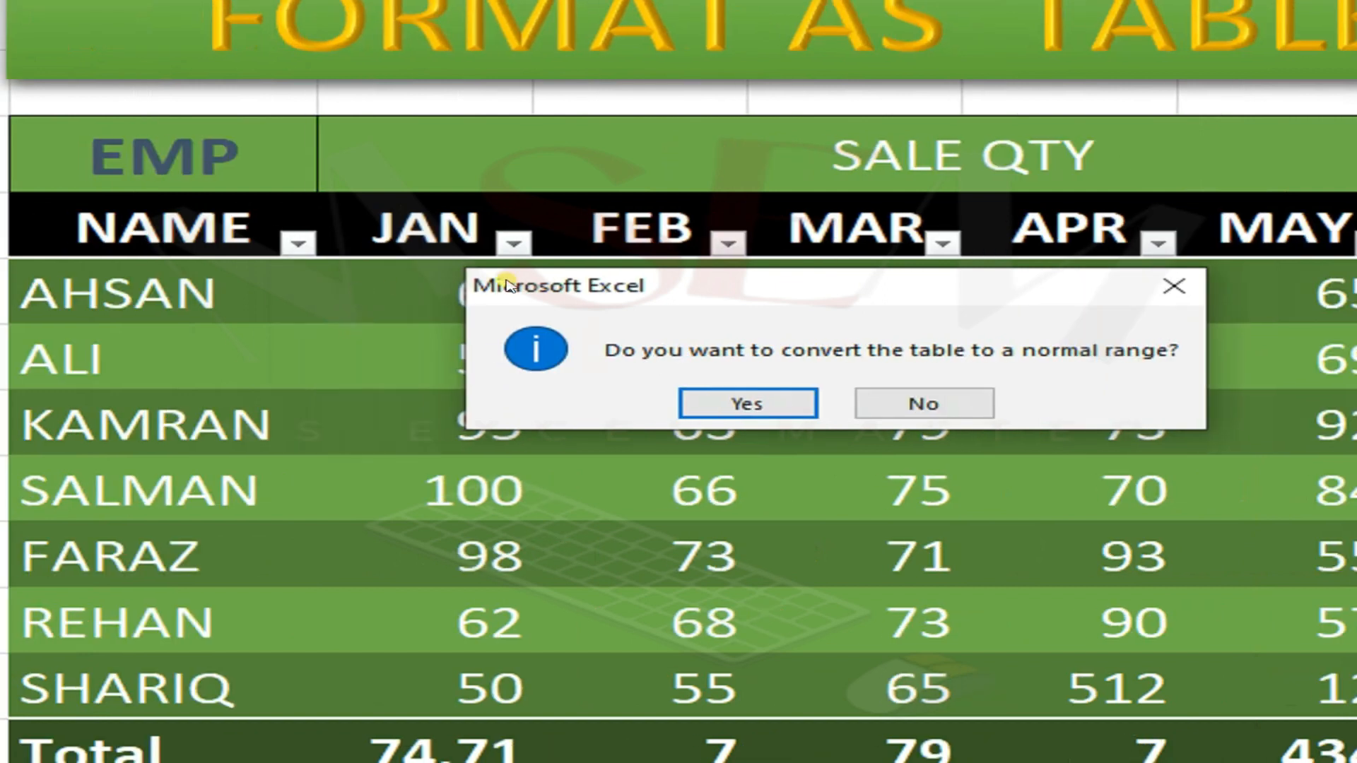
pyautogui.click(770, 403)
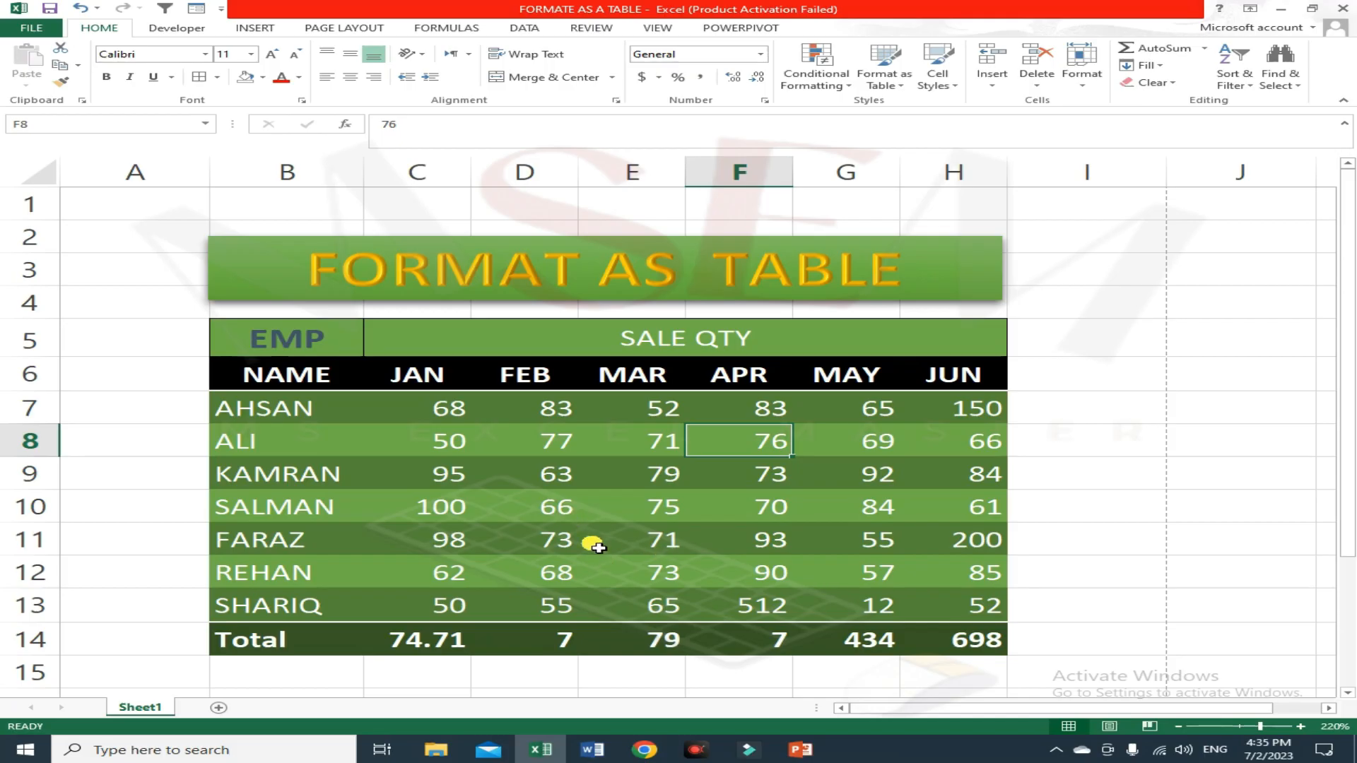
# Step: Examine the formulas in the Total row under the MAY, JUN and MAR columns without changing them
pyautogui.click(774, 553)
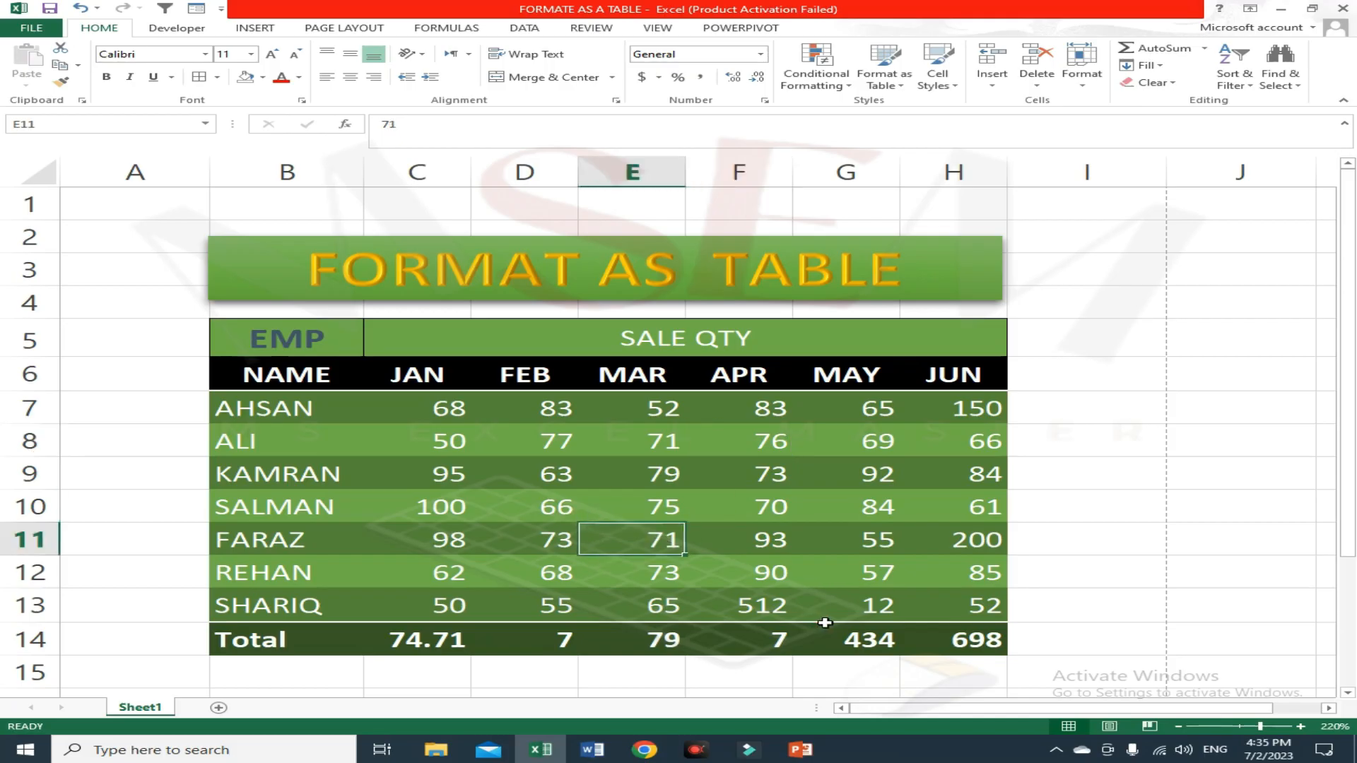
pyautogui.click(1349, 694)
pyautogui.click(862, 644)
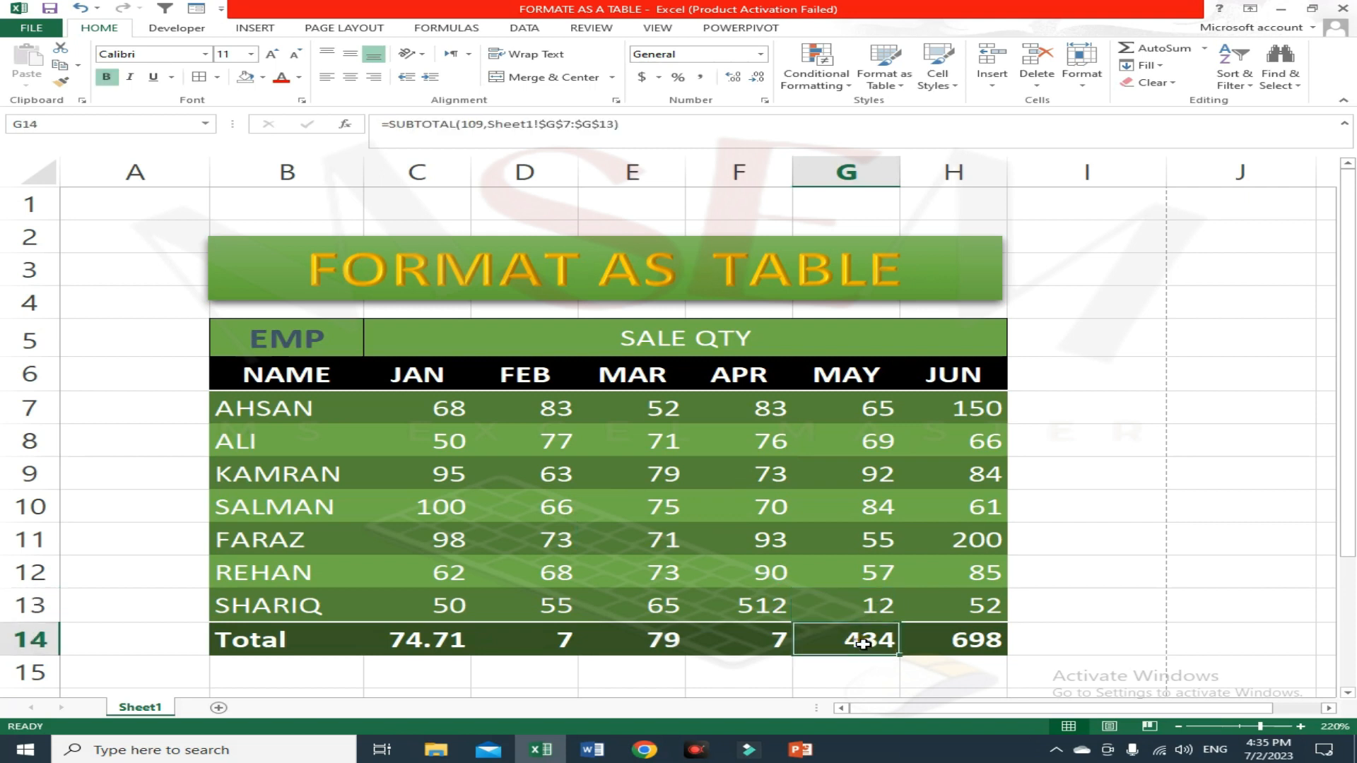
pyautogui.doubleClick(963, 647)
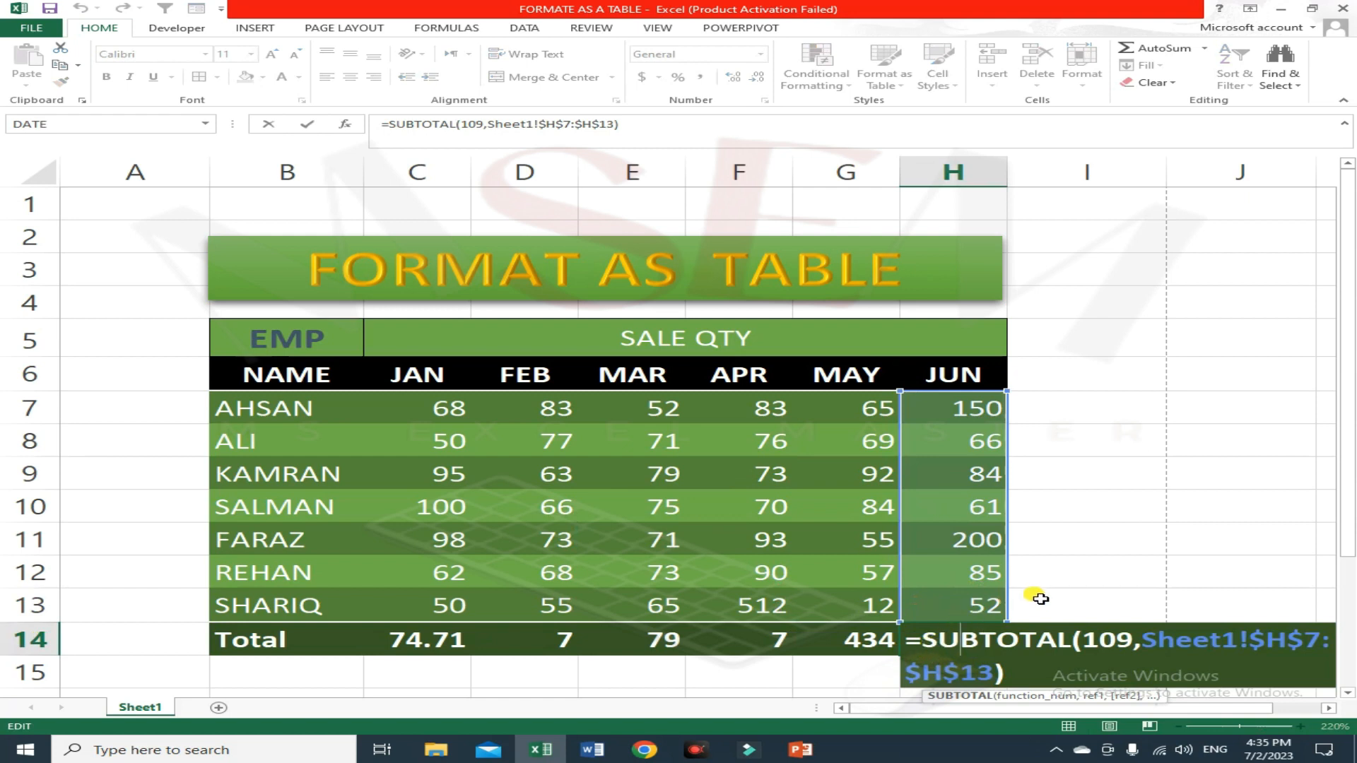
pyautogui.press('Escape')
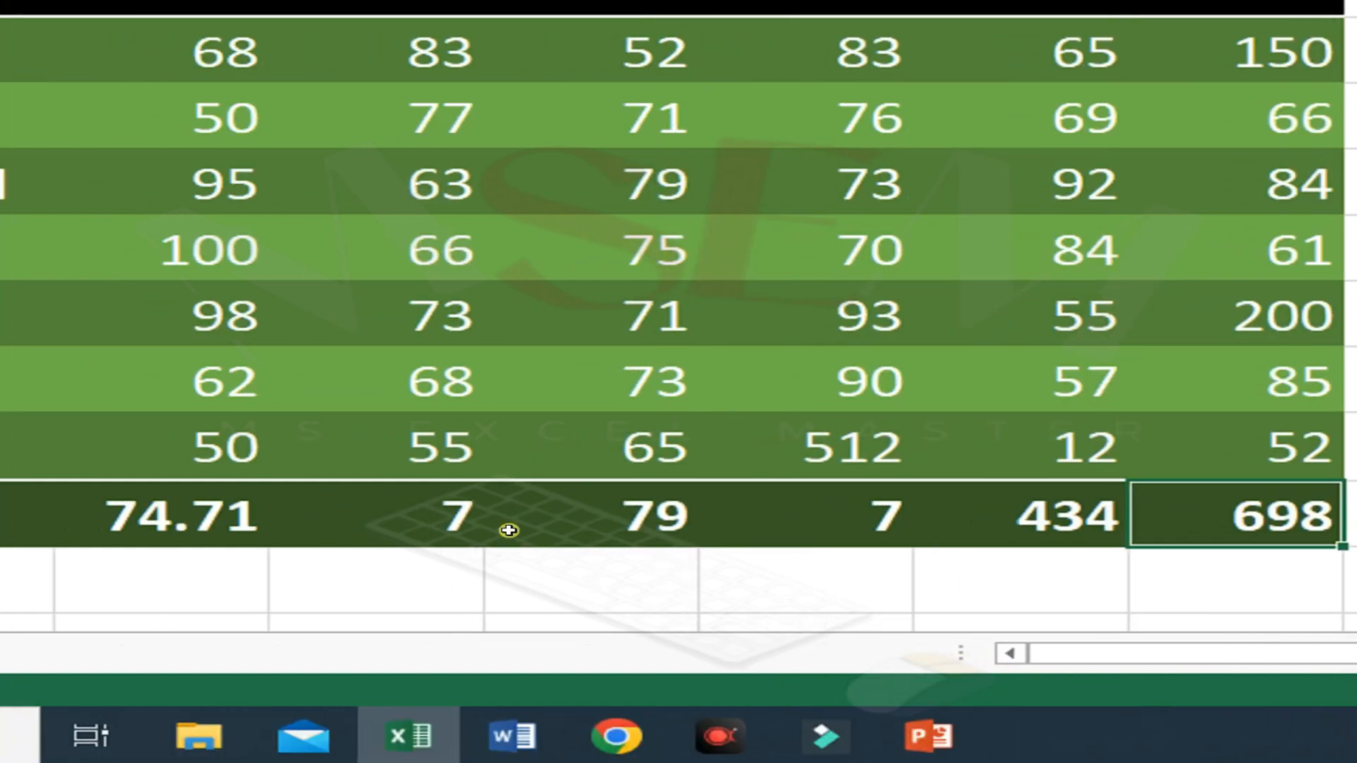
pyautogui.click(513, 527)
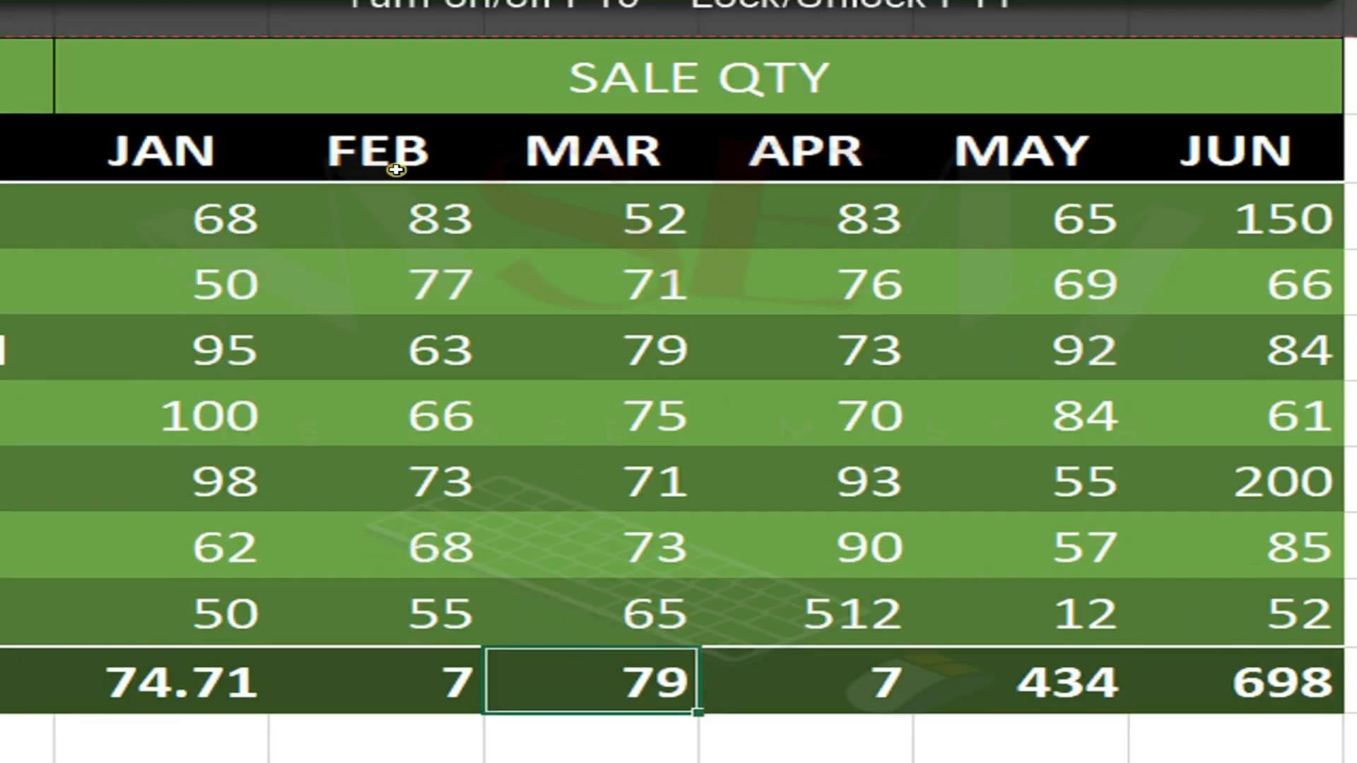
pyautogui.click(409, 49)
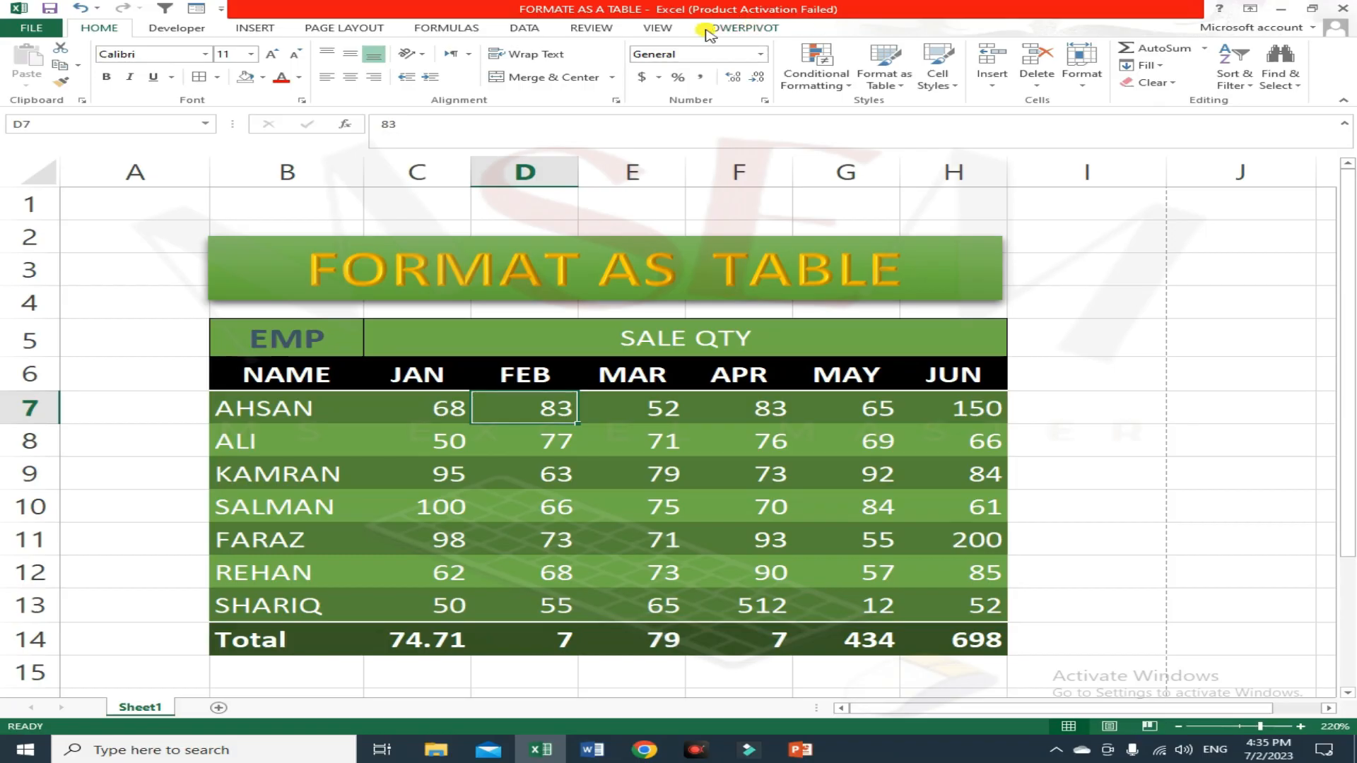
pyautogui.click(631, 472)
pyautogui.click(1150, 384)
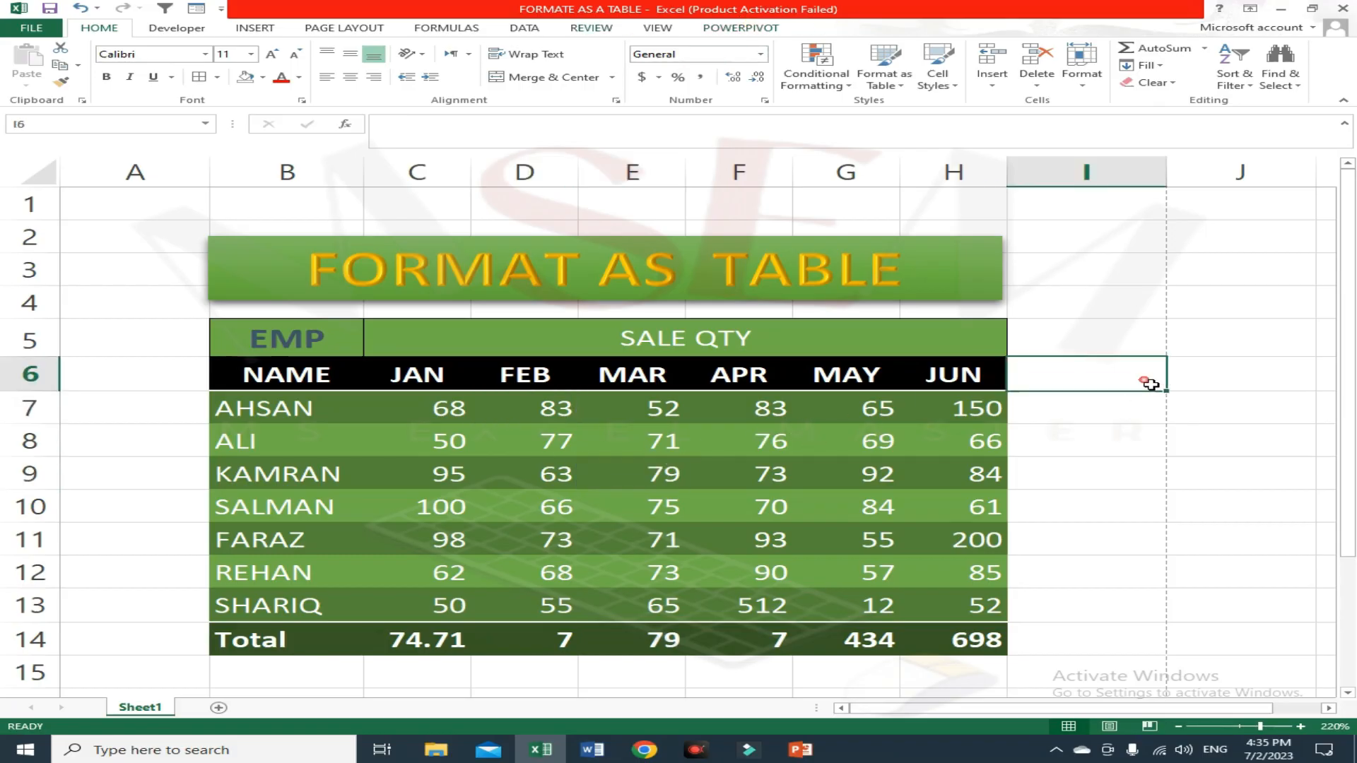
pyautogui.click(877, 419)
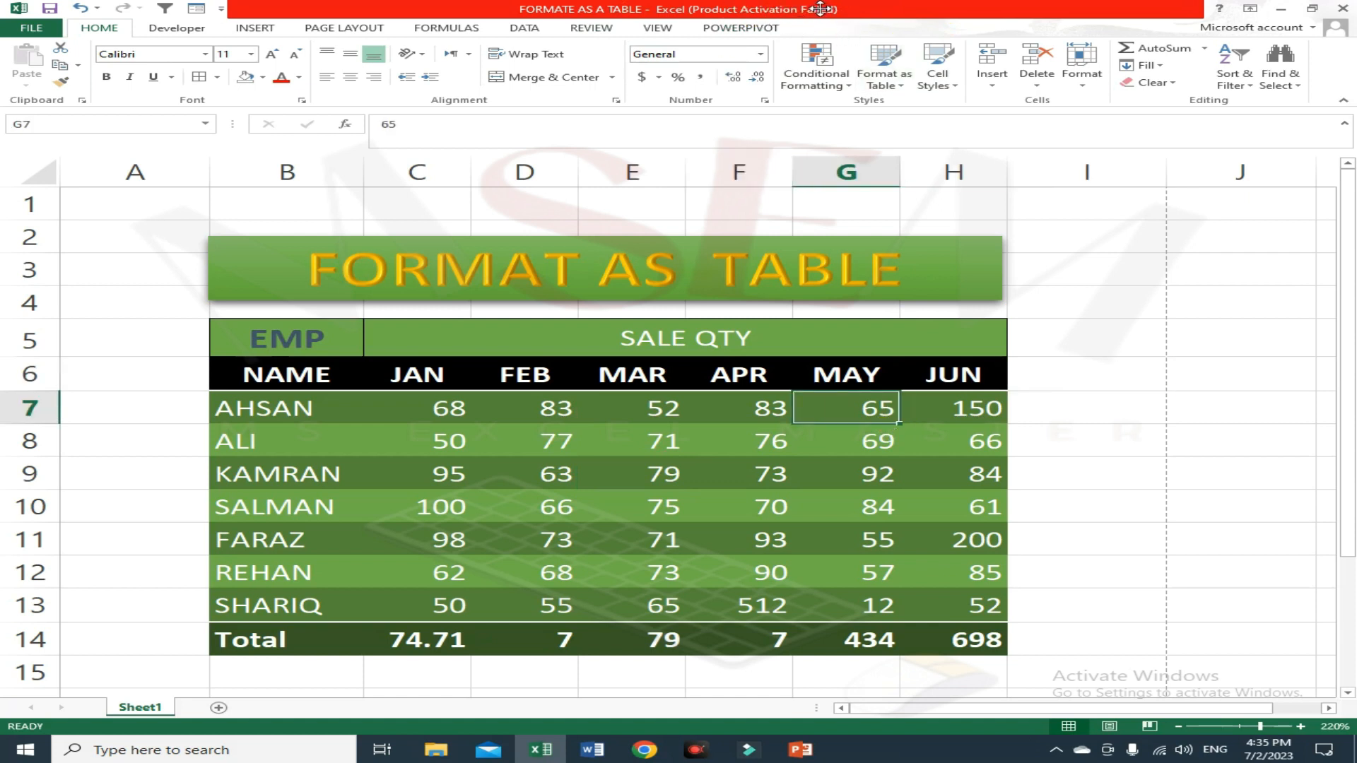
pyautogui.click(435, 506)
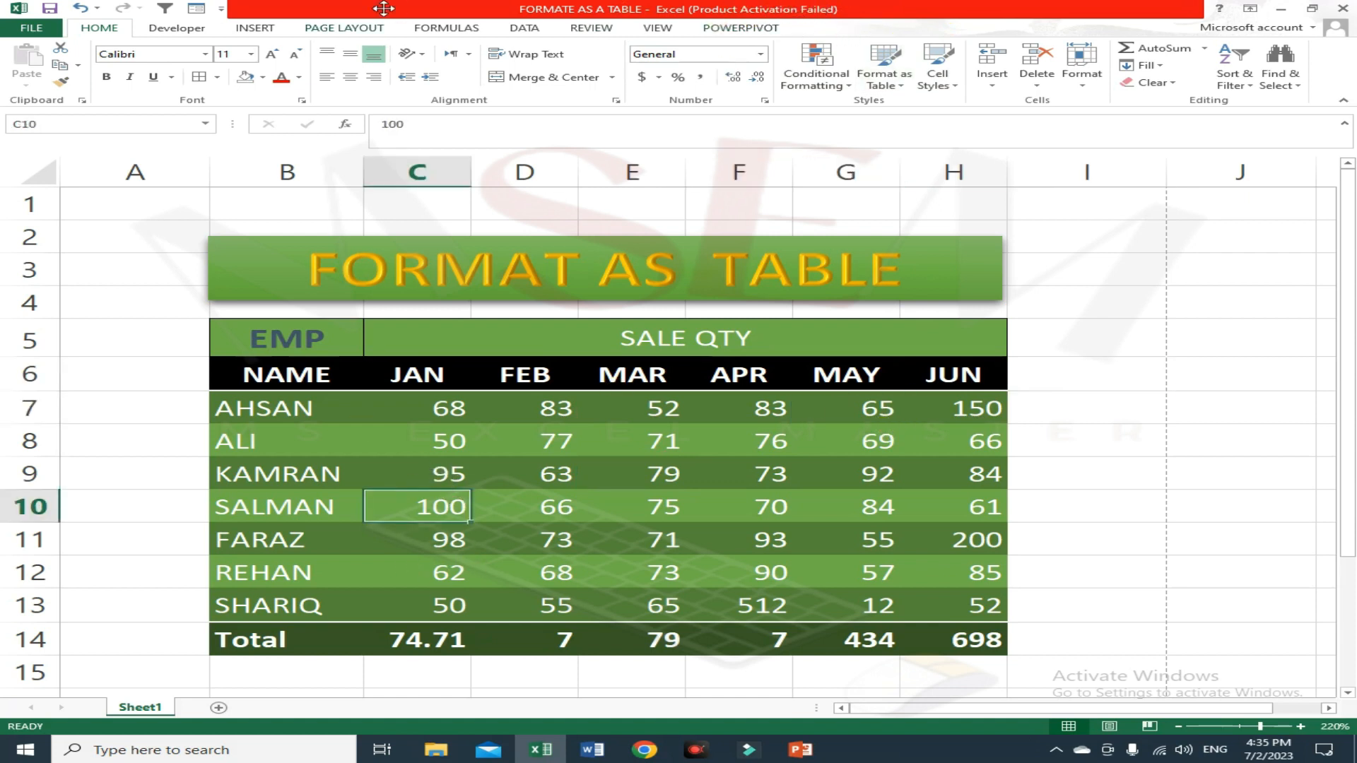